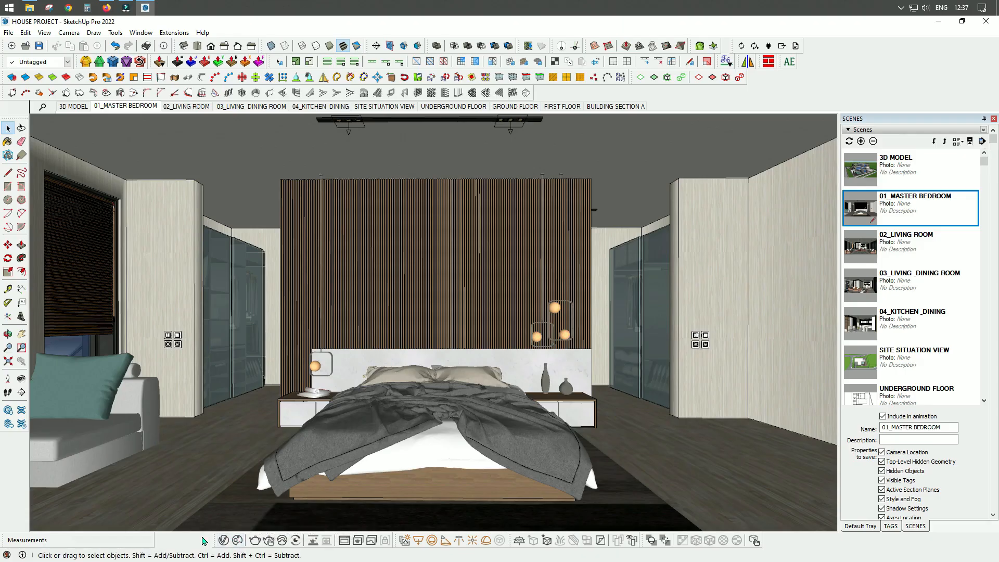
Open the Chaos Cosmos asset browser and look through its Vegetation 3D models
click(237, 541)
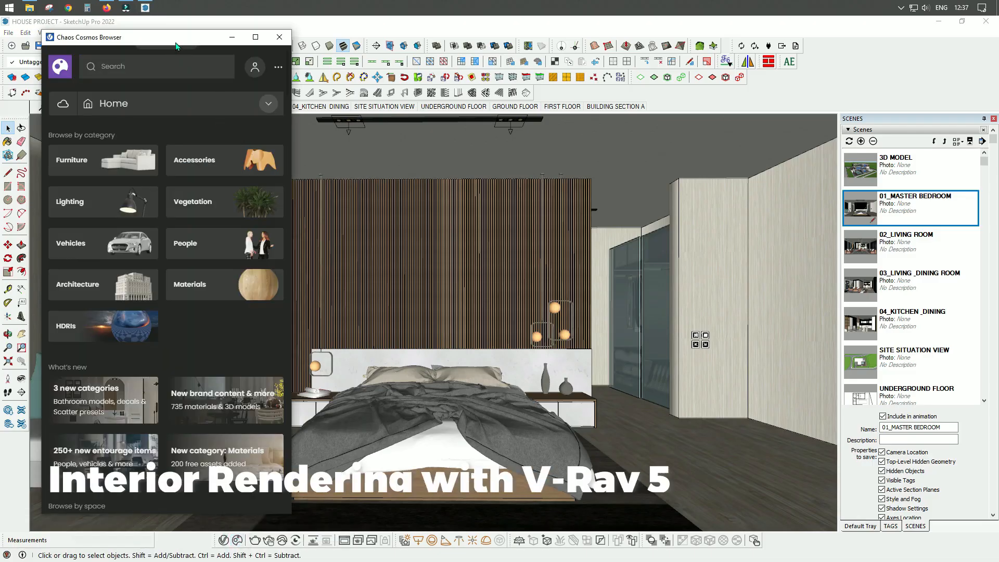
drag(177, 42, 149, 35)
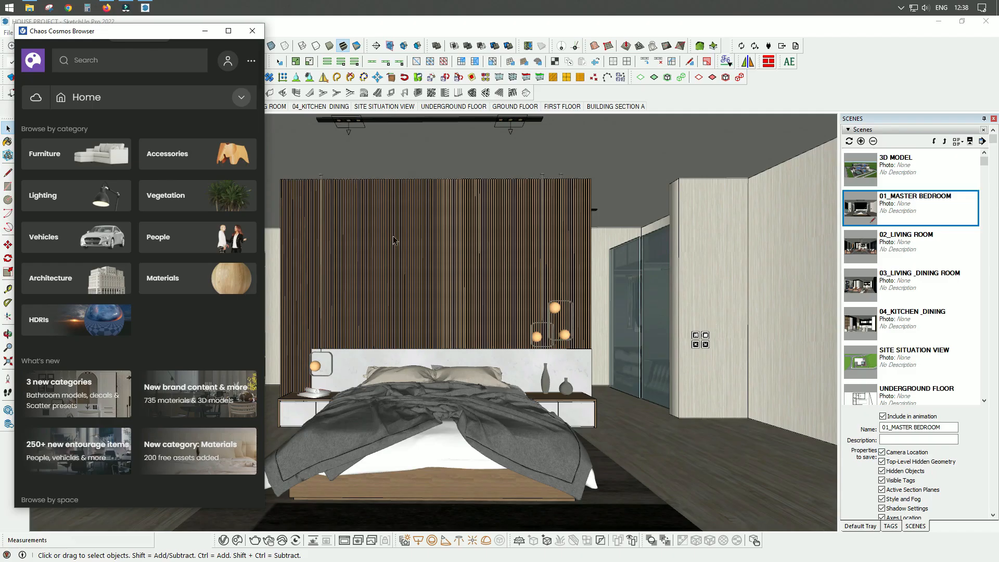
click(163, 195)
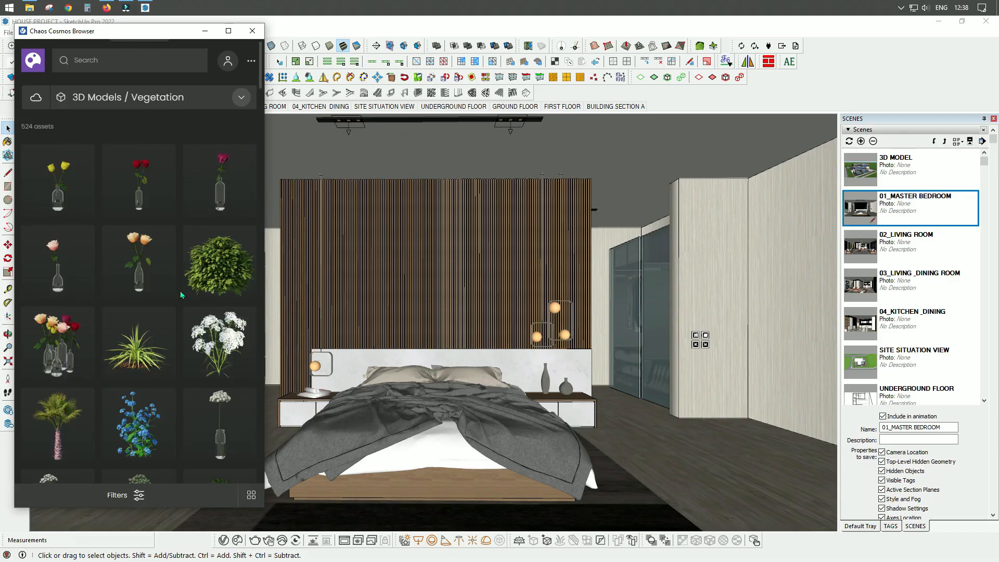
scroll(180, 291, down, 5)
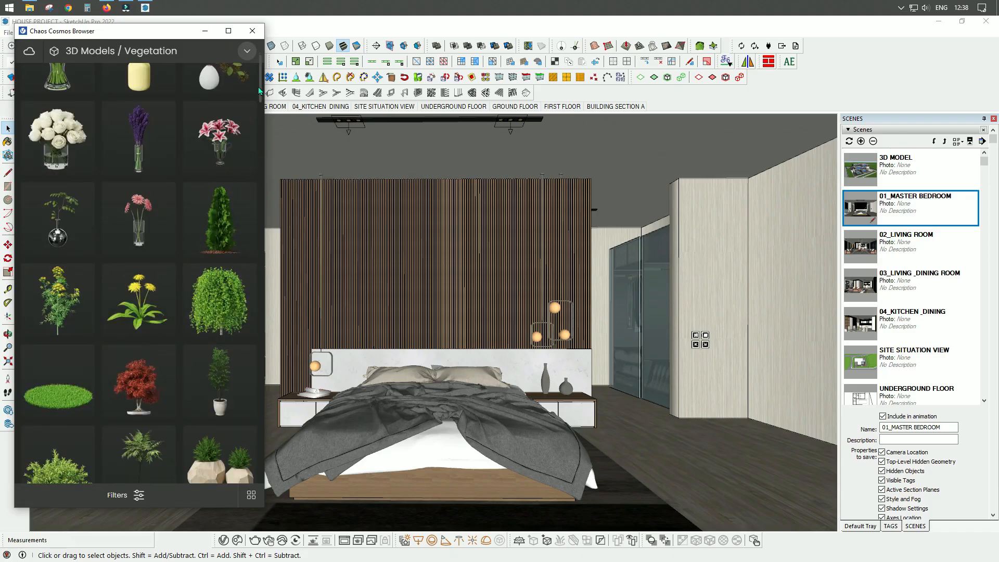
drag(259, 86, 257, 257)
drag(257, 157, 257, 85)
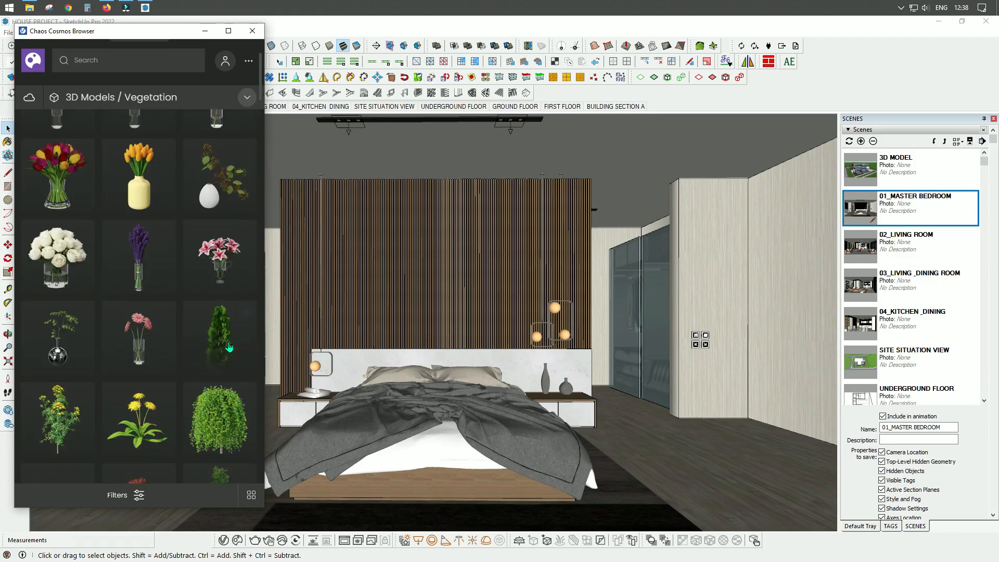
Filter the vegetation assets to the indoor Living Room space and return to the asset list
click(135, 495)
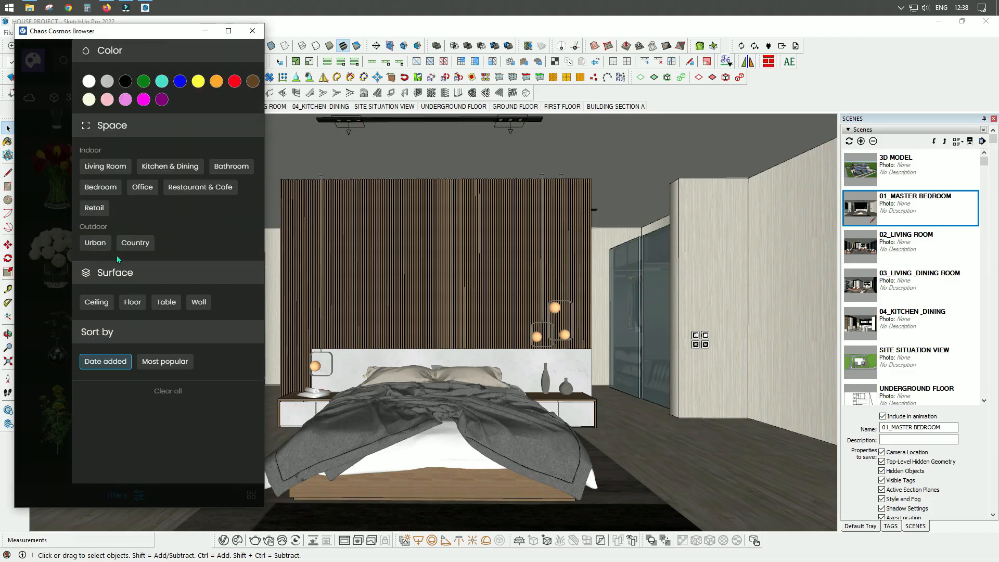
click(114, 169)
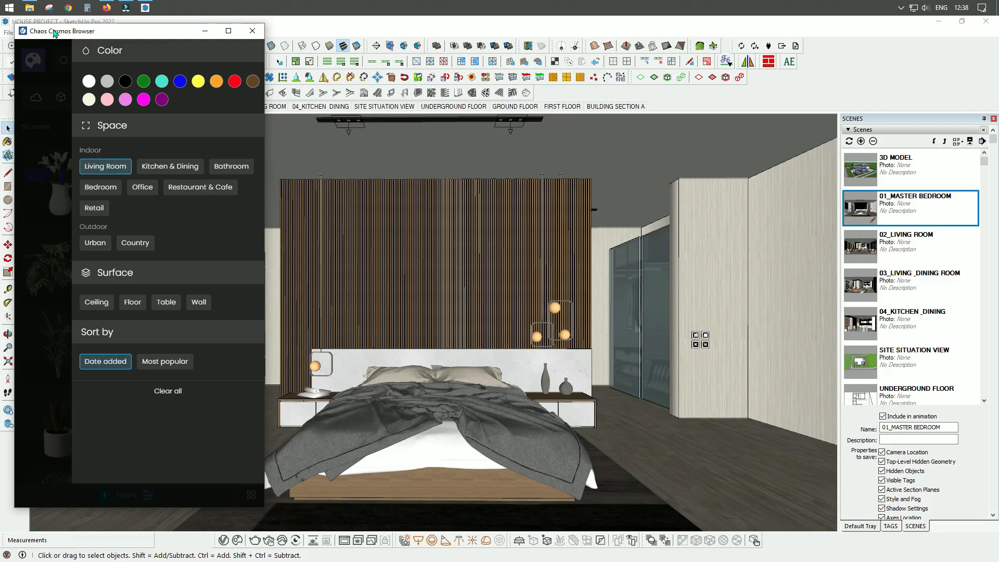
click(62, 402)
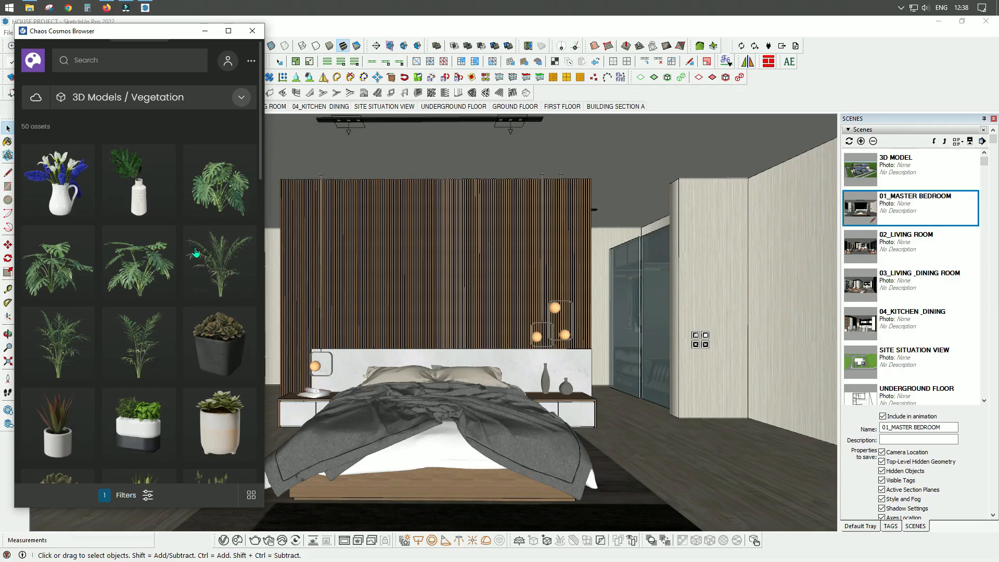
Find the potted Ficus Elastica 004 near the end of the filtered vegetation list and download it
scroll(189, 286, down, 1)
scroll(190, 286, down, 3)
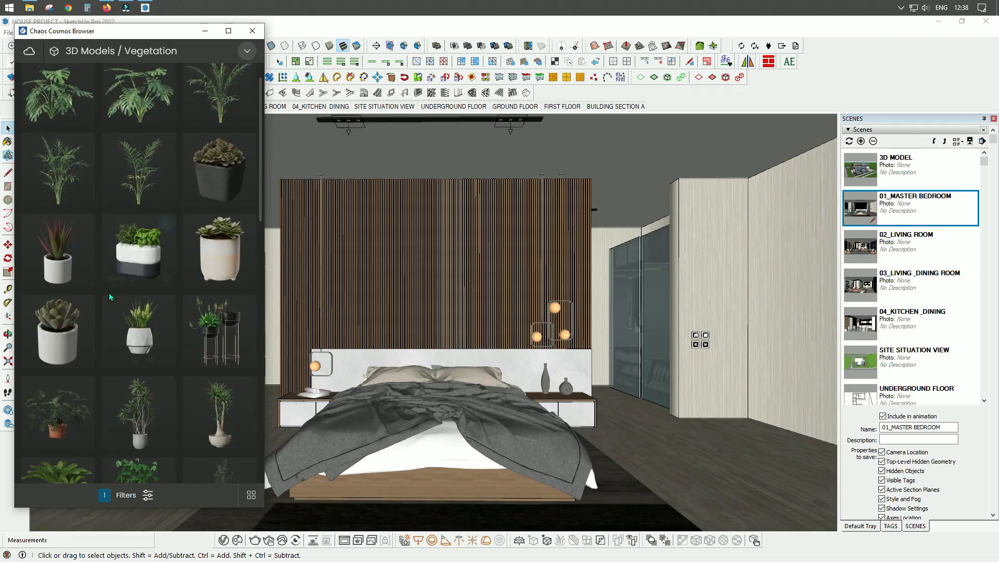
scroll(112, 307, down, 3)
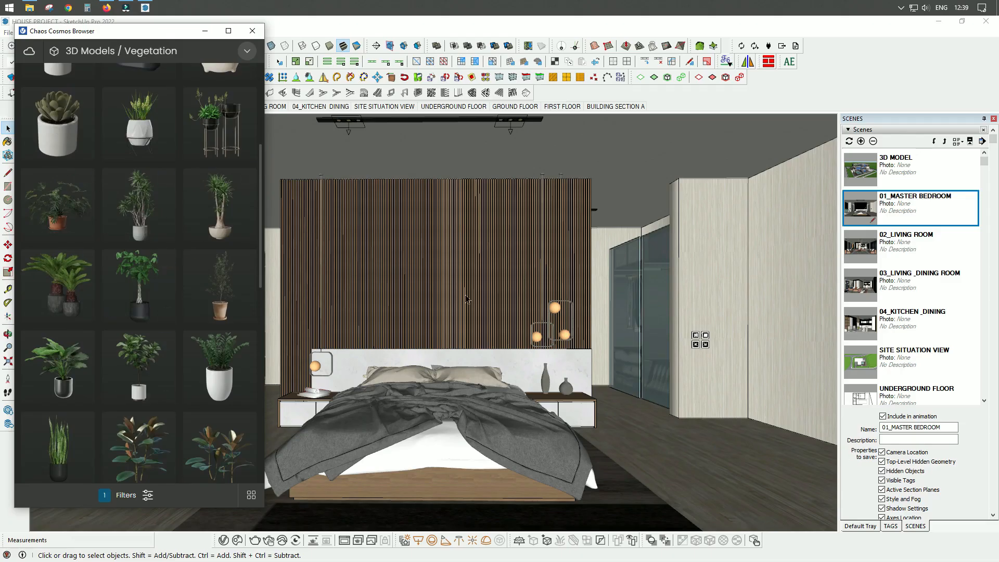
scroll(181, 360, down, 6)
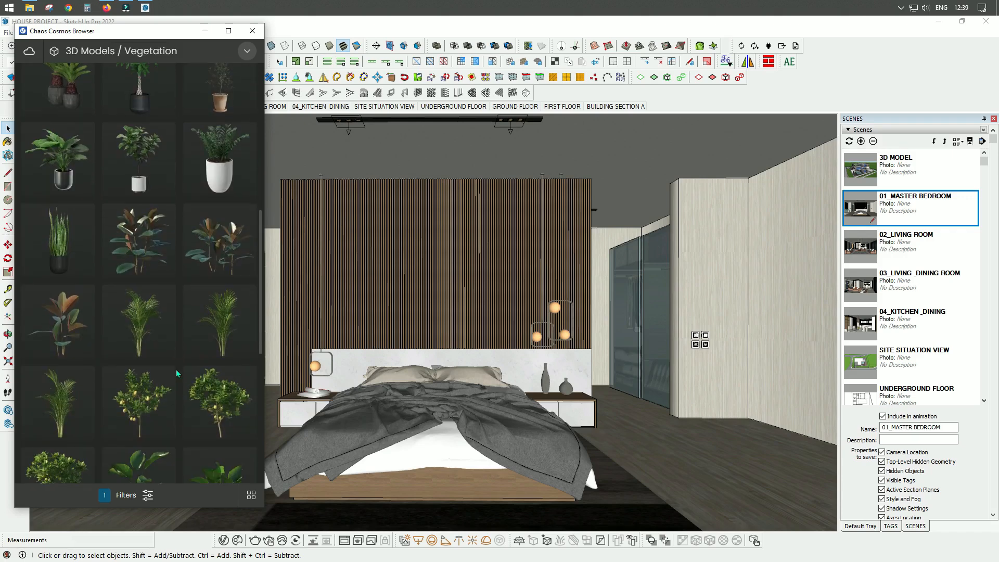
scroll(182, 346, down, 6)
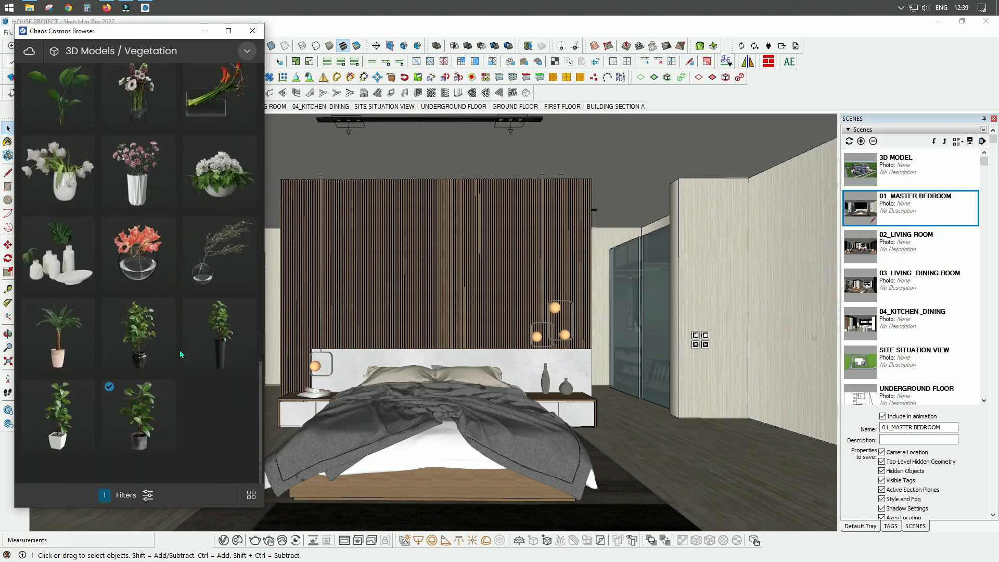
mouse_move(143, 435)
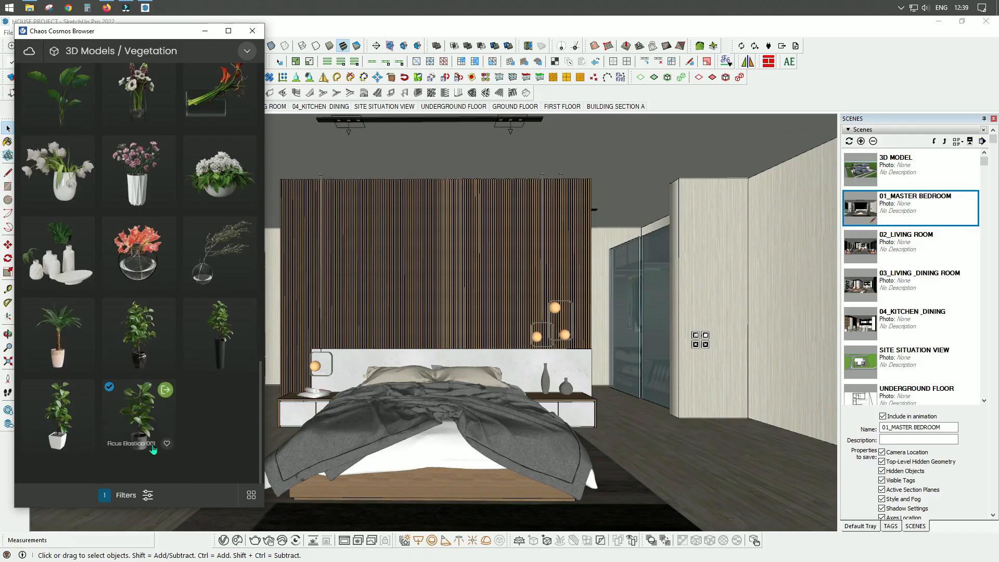
mouse_move(144, 335)
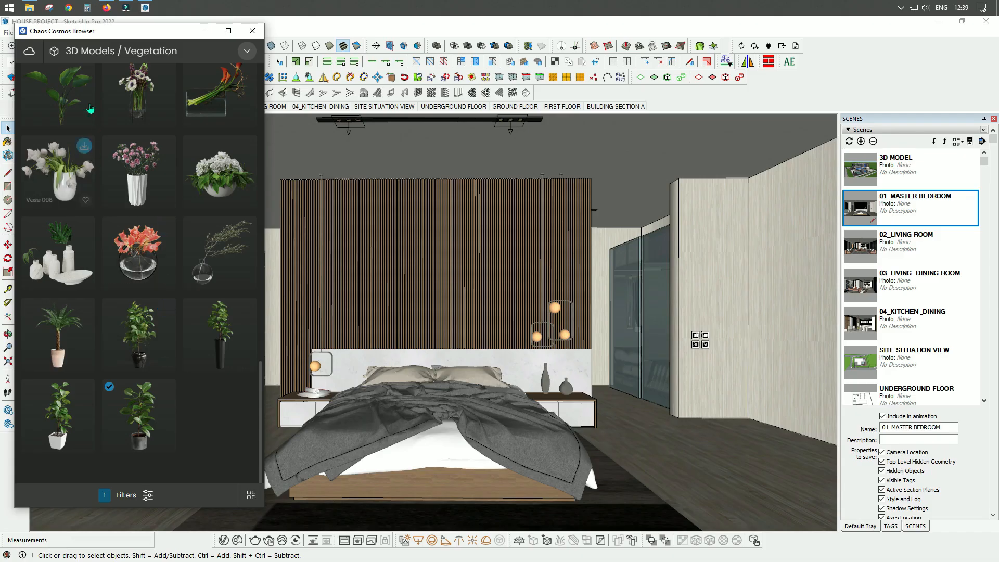
click(164, 307)
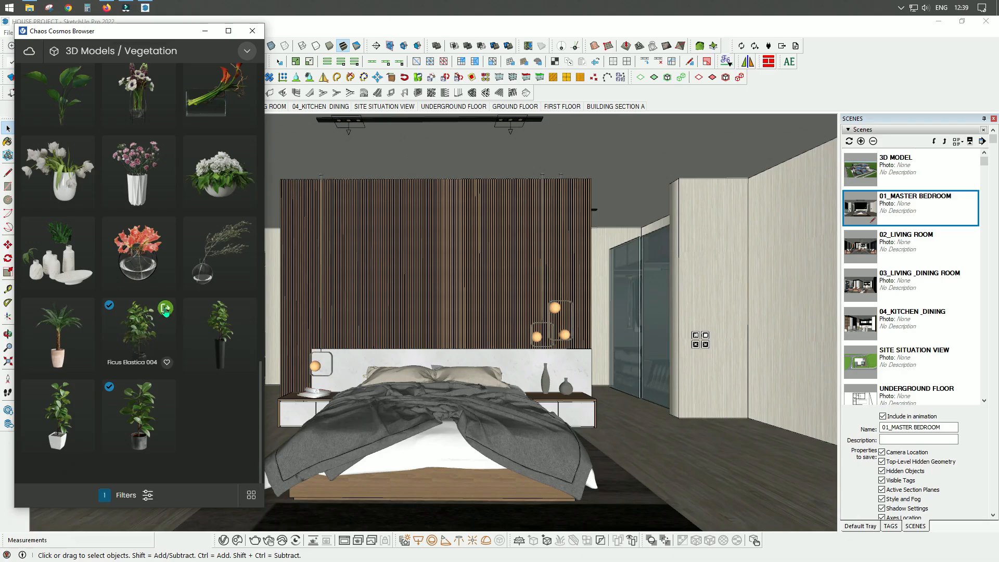
Import Ficus Elastica 004 and place one copy on the bedroom floor beside the wall with the sockets
click(165, 309)
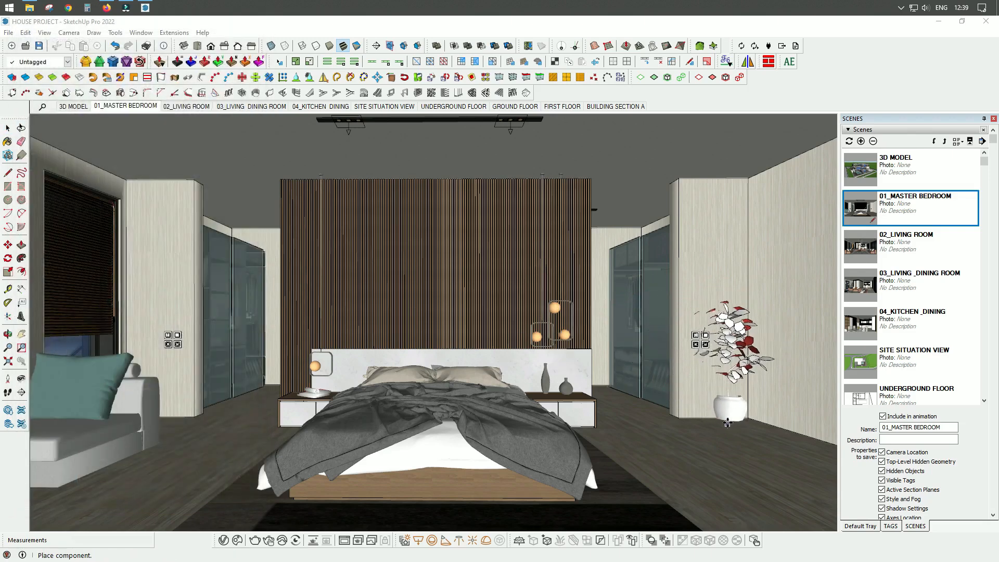
click(731, 428)
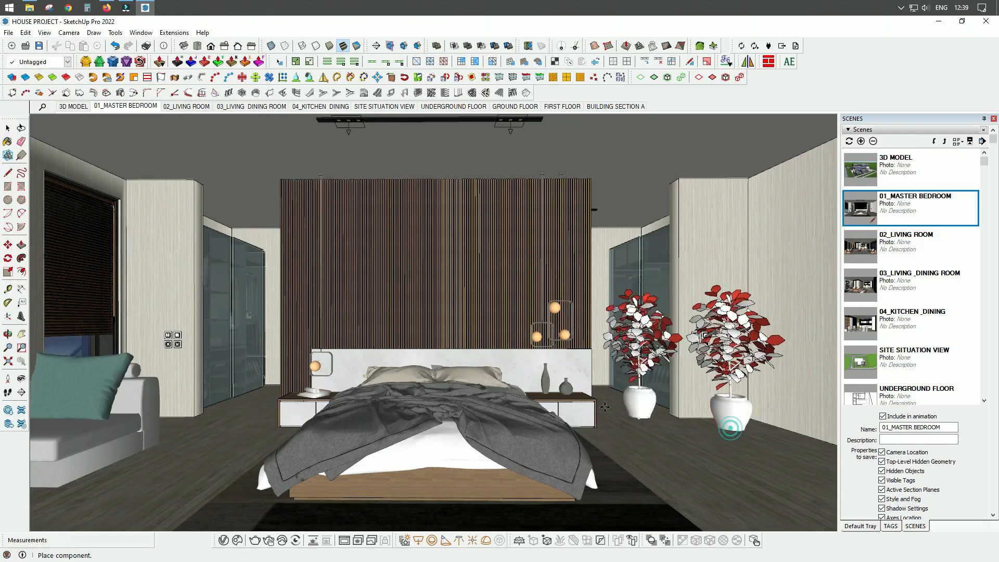
key(Escape)
Move the potted ficus about 150 mm across the floor towards the bedroom's side wall
middle_drag(588, 424, 655, 432)
scroll(719, 402, up, 5)
scroll(719, 401, up, 6)
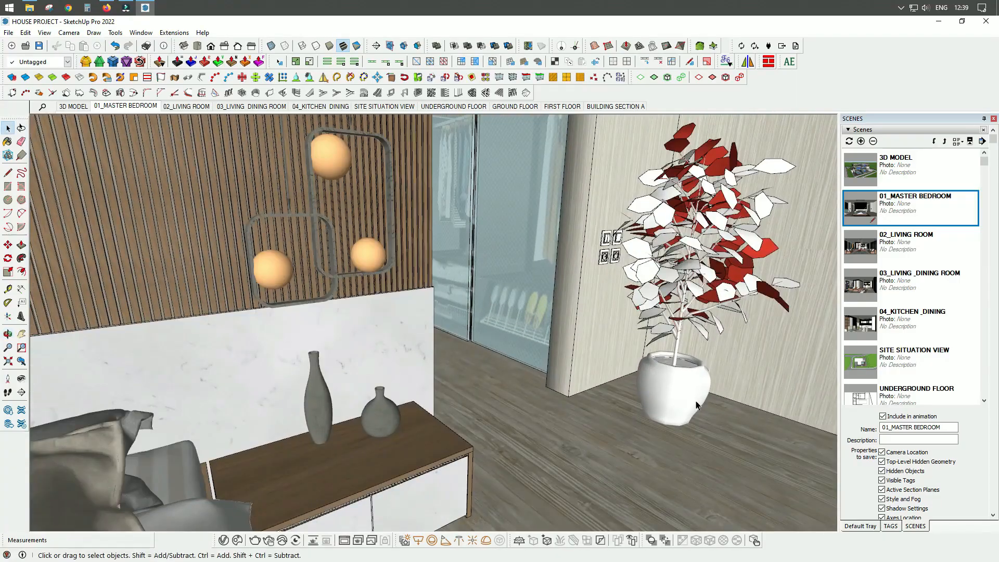
click(686, 412)
middle_drag(681, 410, 593, 389)
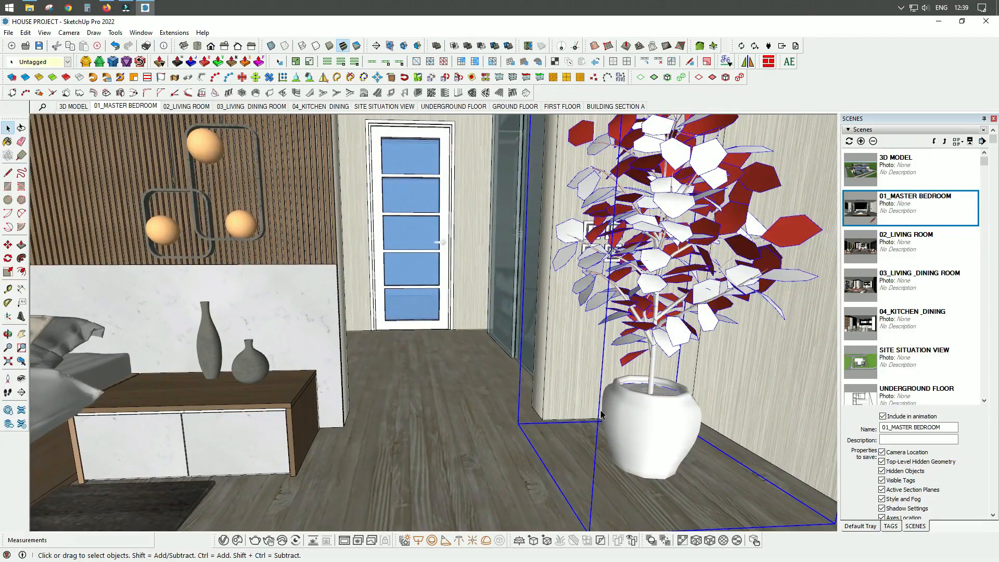
key(m)
click(598, 452)
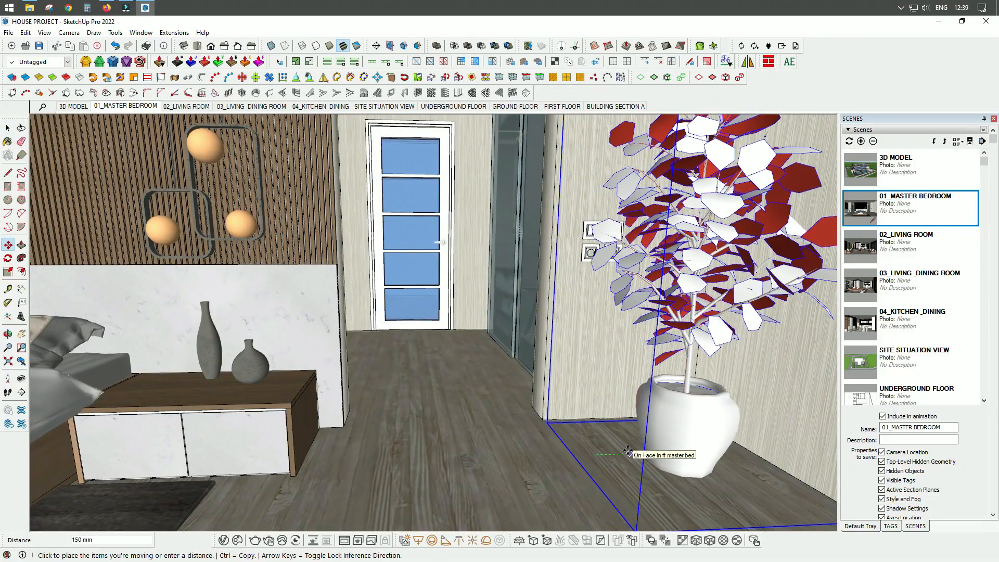
middle_drag(628, 451, 613, 353)
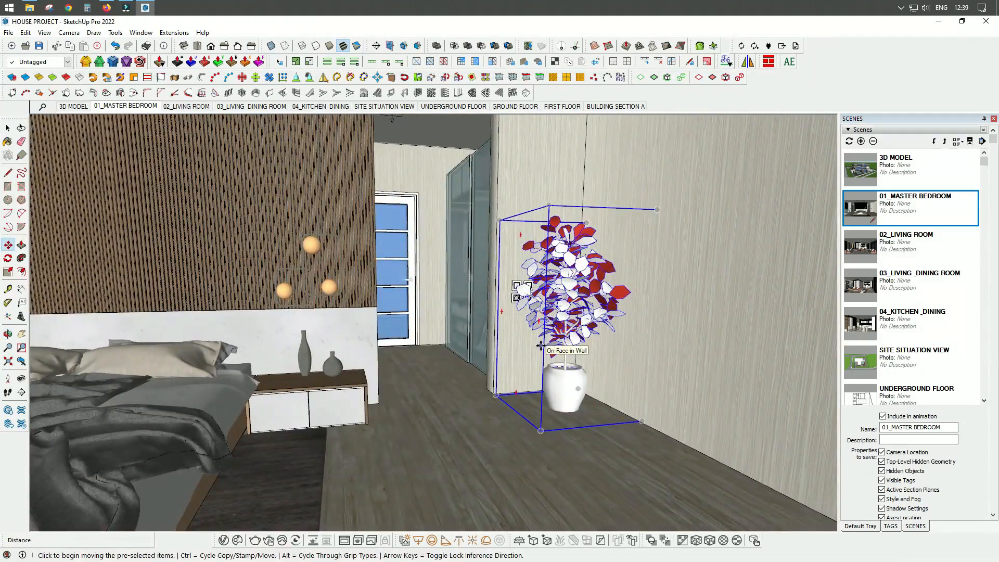
Scale the potted ficus uniformly down to about 0.86 from a corner of its bounding box
key(s)
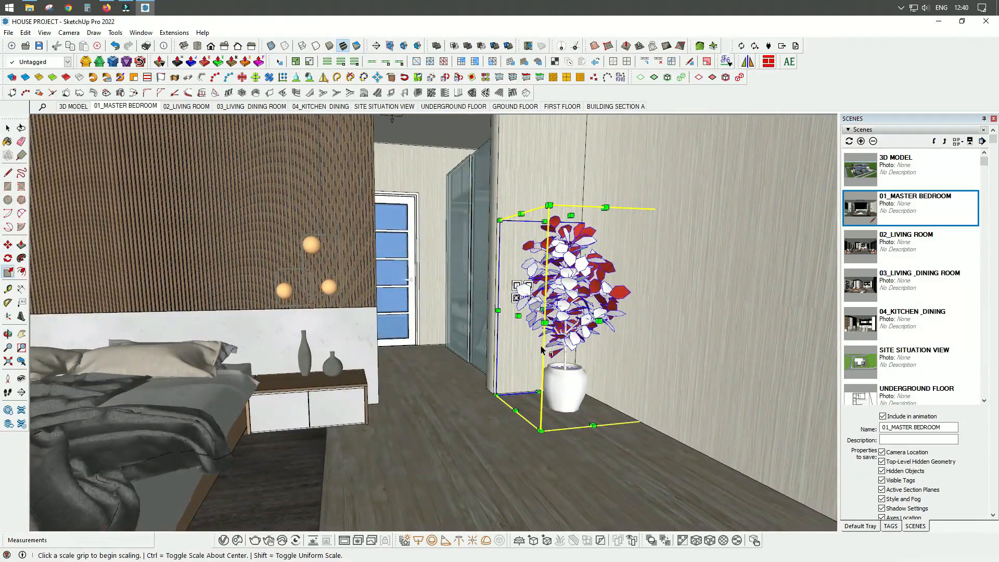
click(499, 221)
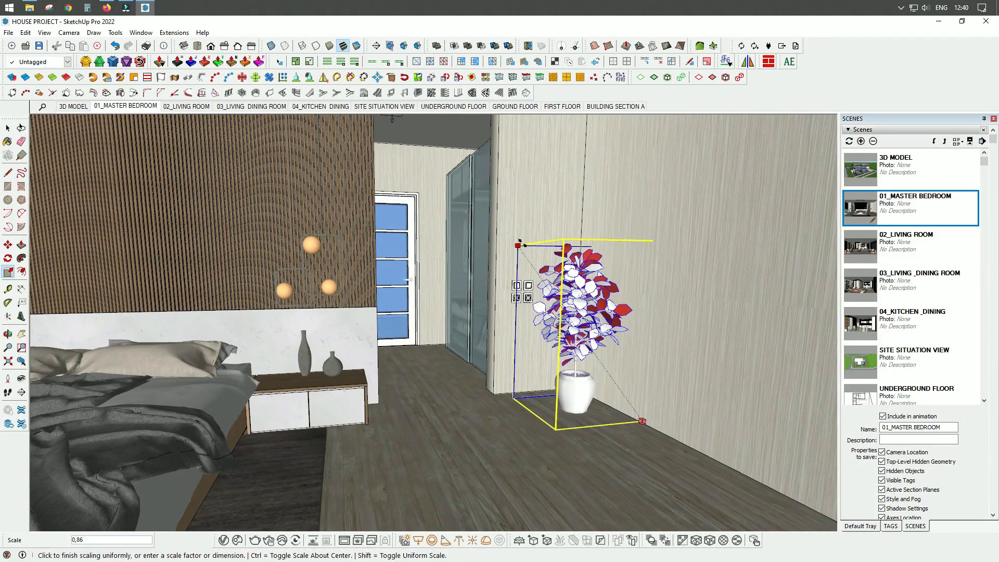
click(518, 242)
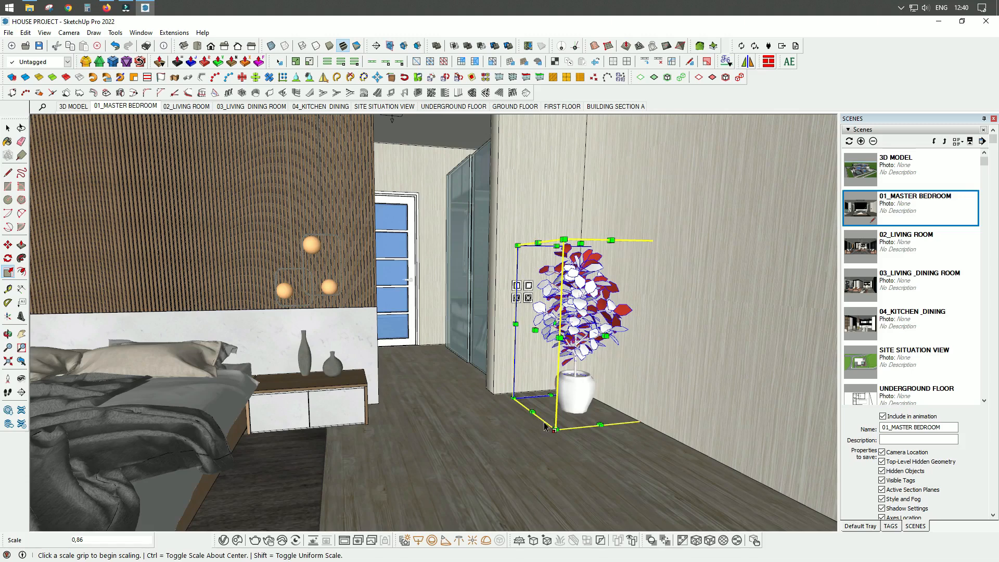
Move the scaled ficus slightly away from the side wall along the floor and return to selecting
key(m)
click(550, 419)
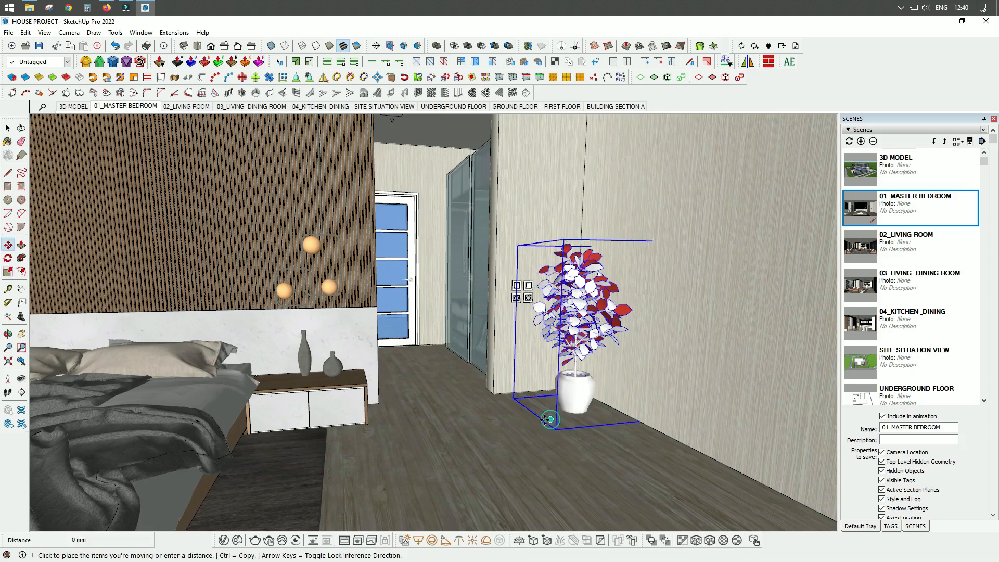
click(536, 421)
key(space)
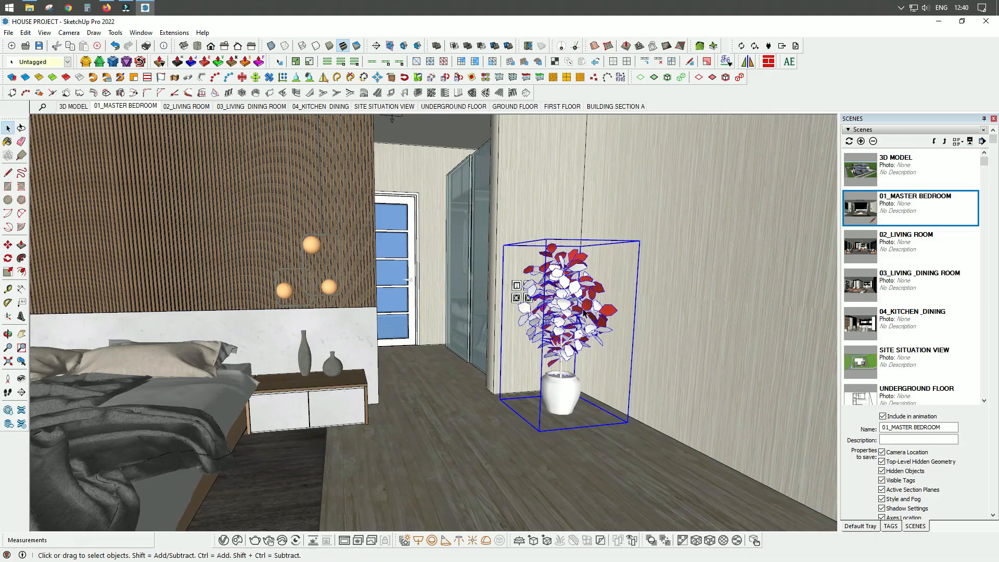
Examine the potted ficus and its position in the bedroom corner from several angles and distances
middle_drag(457, 346, 525, 348)
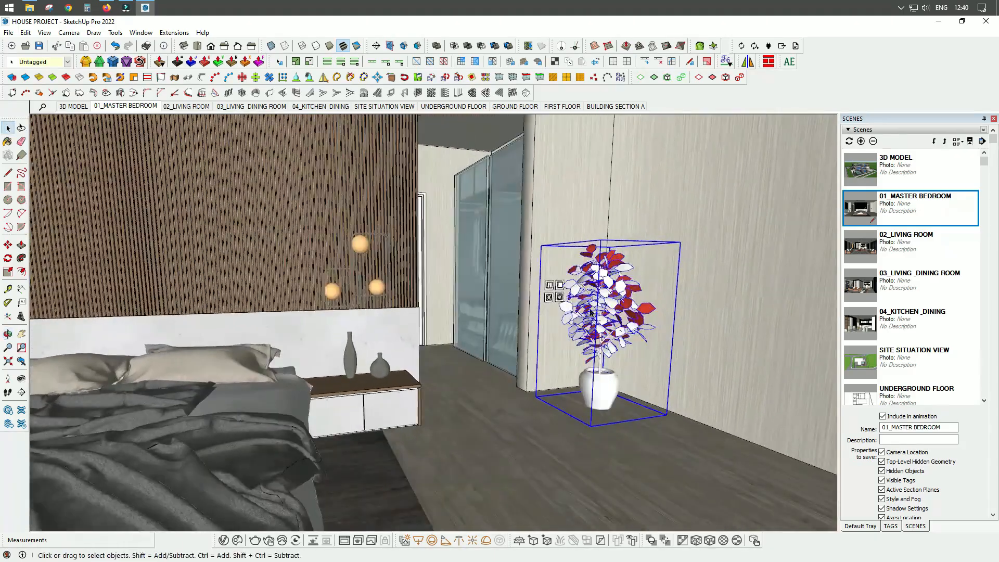
scroll(590, 313, up, 2)
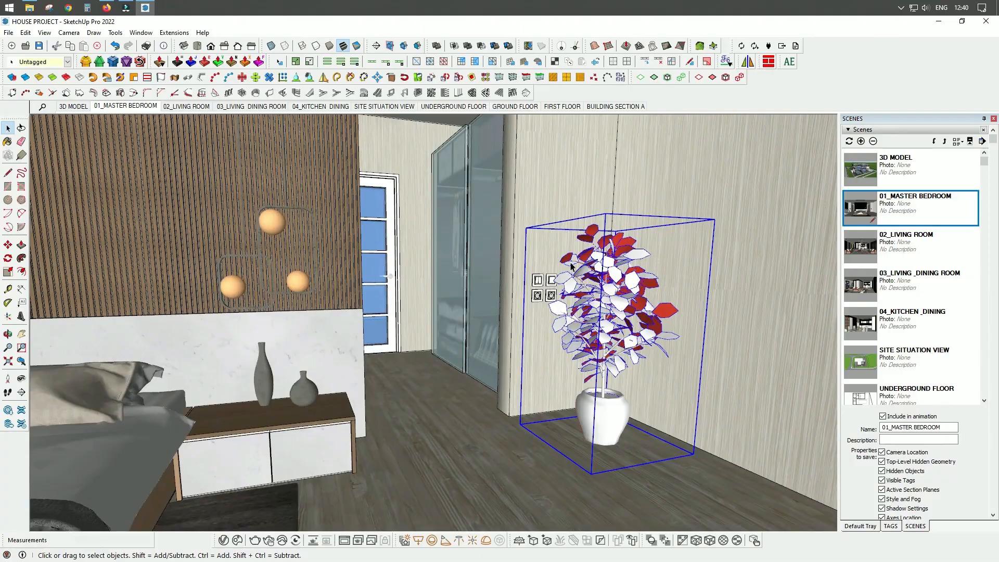
mouse_move(631, 339)
middle_down()
mouse_move(578, 327)
mouse_move(539, 286)
mouse_move(629, 347)
middle_up()
scroll(624, 359, up, 3)
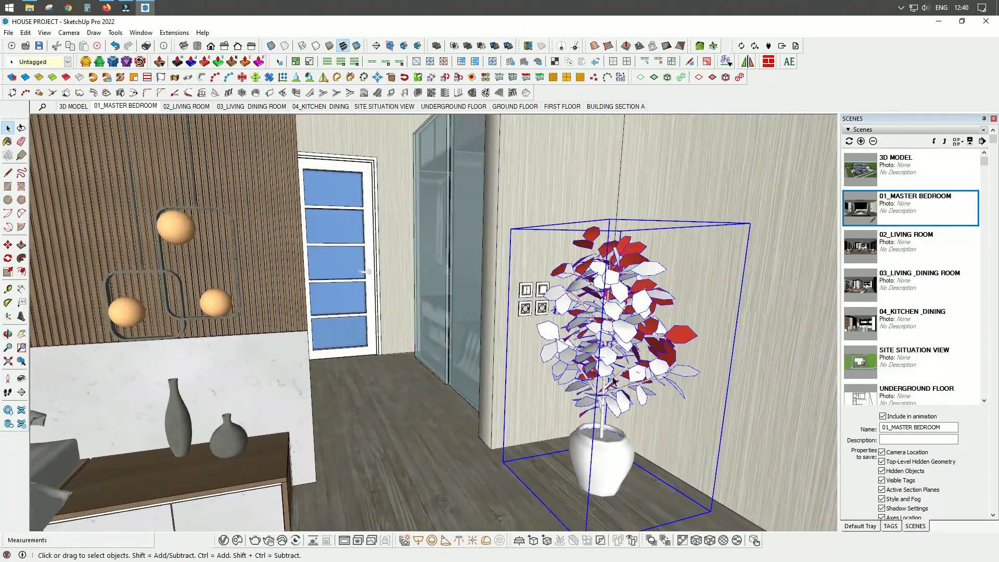
scroll(573, 279, down, 3)
middle_drag(612, 379, 594, 352)
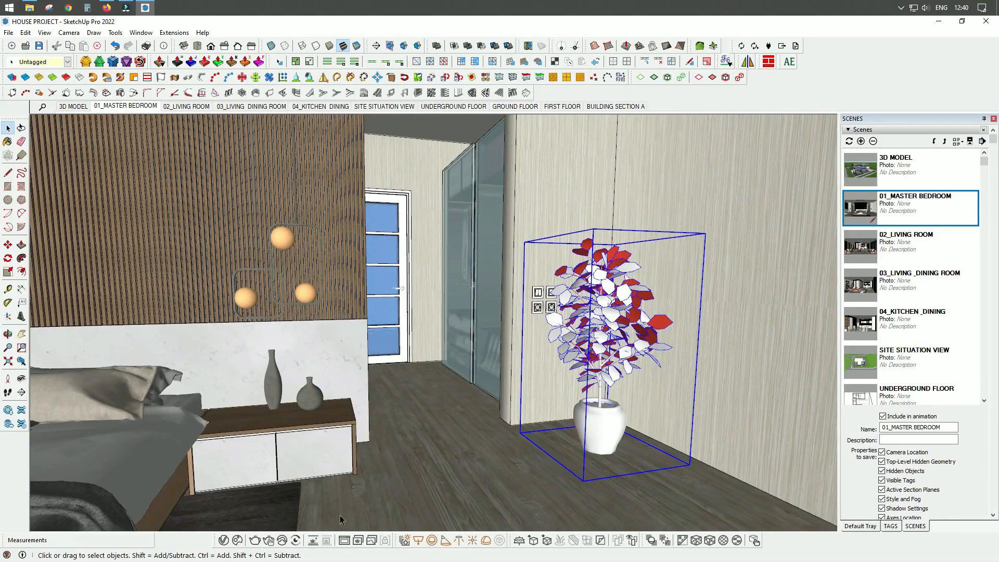
middle_drag(599, 408, 569, 413)
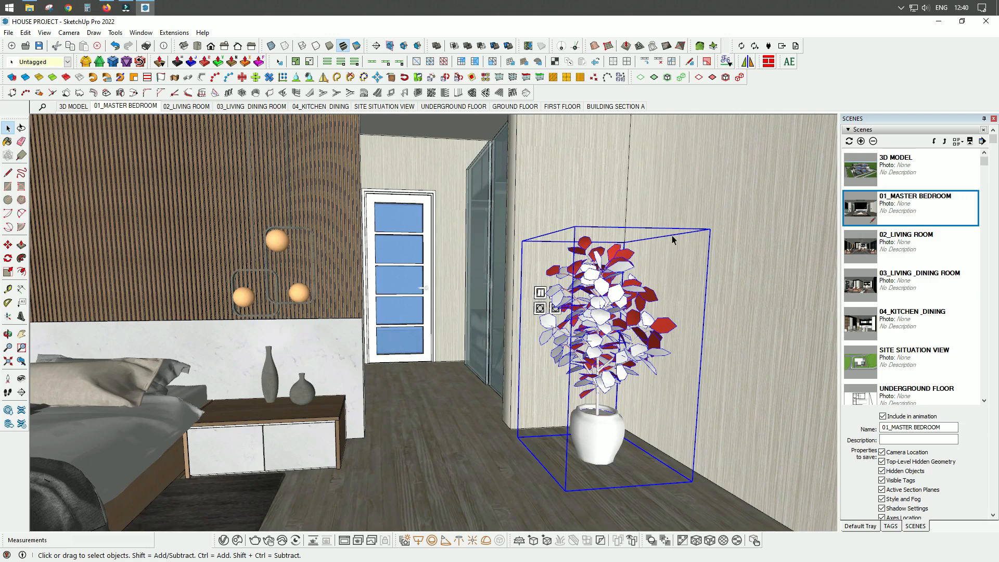
mouse_move(656, 393)
middle_down()
mouse_move(680, 386)
mouse_move(665, 388)
middle_up()
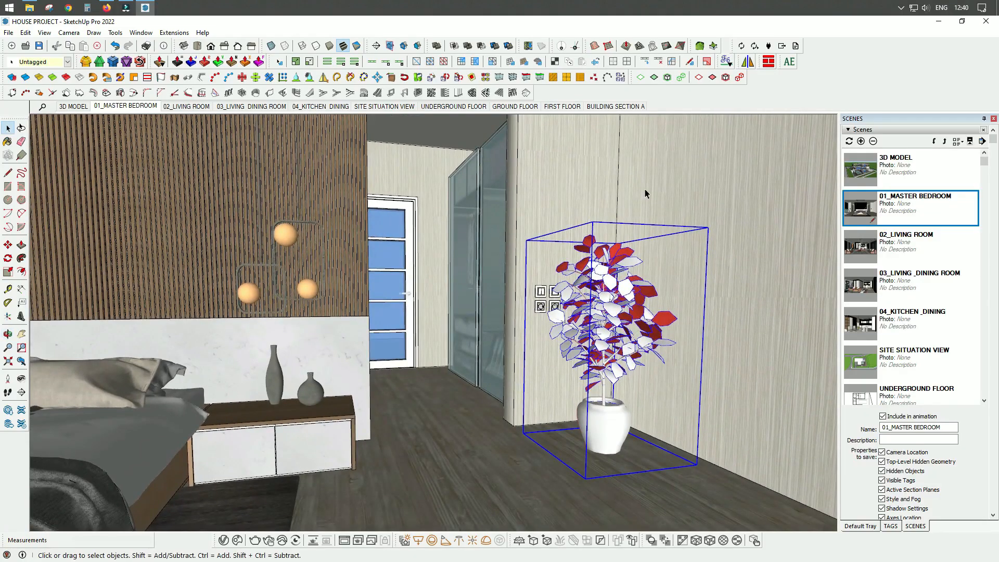
middle_drag(608, 402, 619, 443)
scroll(635, 448, up, 3)
scroll(619, 416, down, 2)
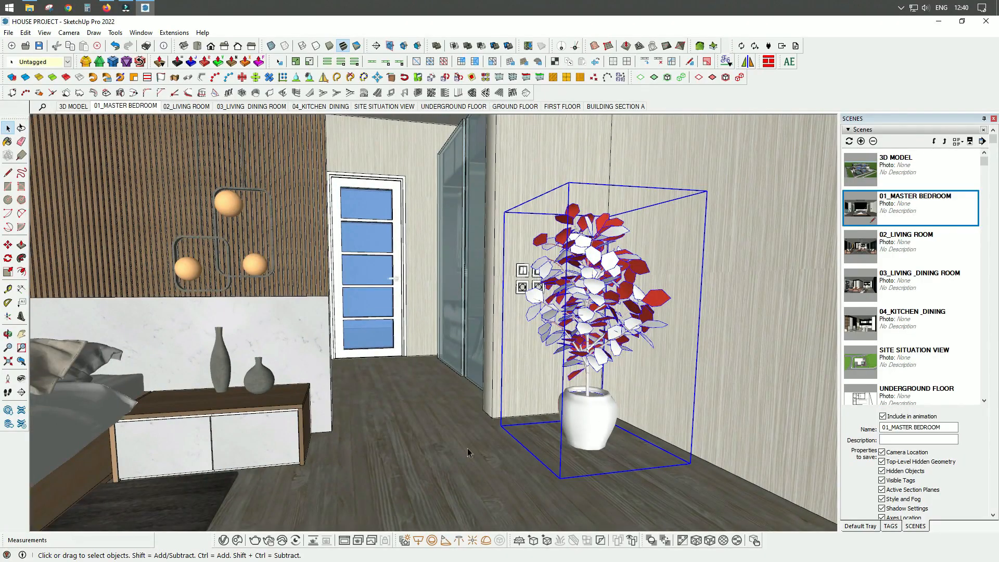
scroll(629, 344, down, 1)
middle_drag(660, 339, 682, 369)
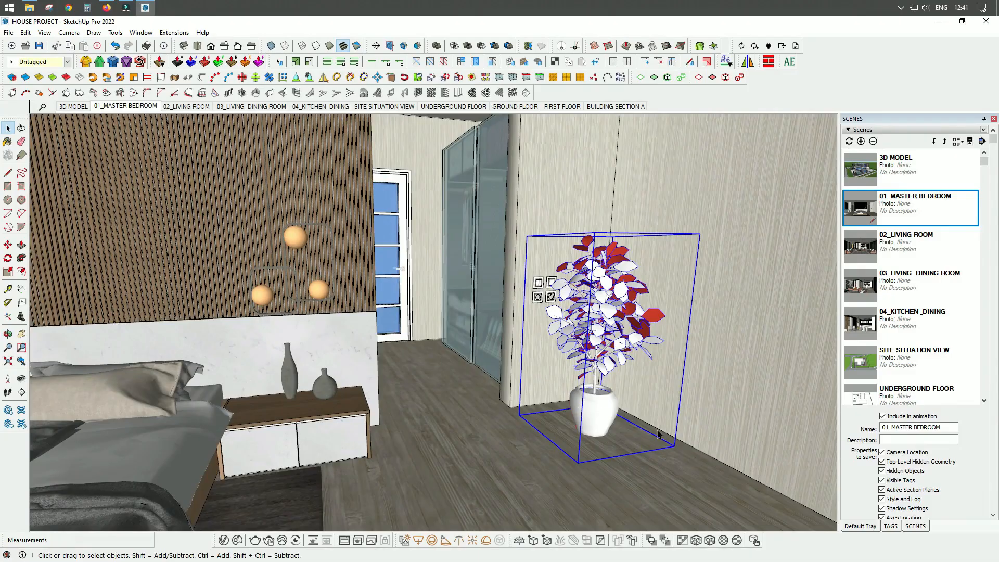
middle_drag(679, 445, 696, 433)
scroll(696, 433, up, 3)
scroll(442, 403, down, 3)
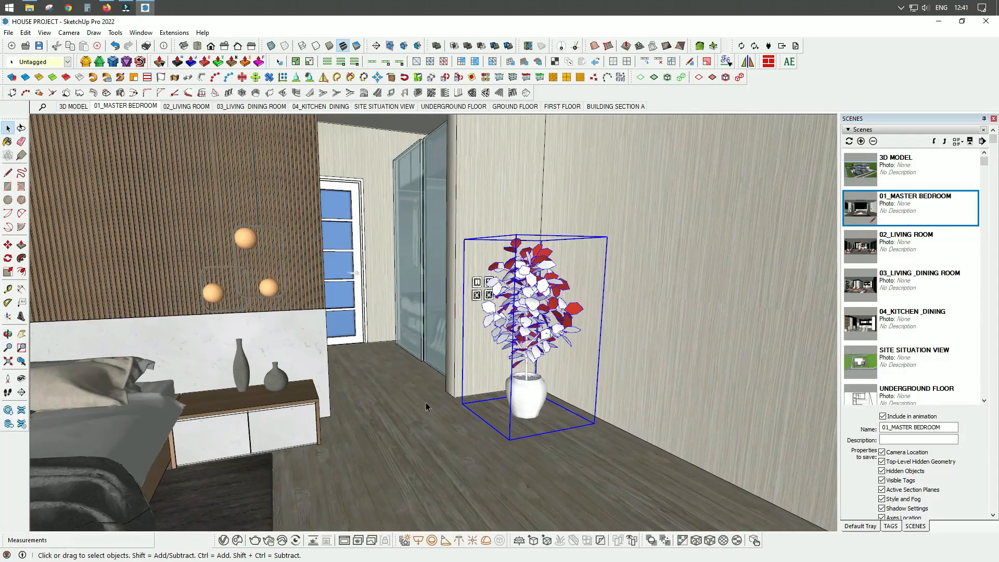
Move the potted ficus 100 mm across the floor beside the side wall, away from the wall with the switches
key(m)
click(480, 415)
text(100)
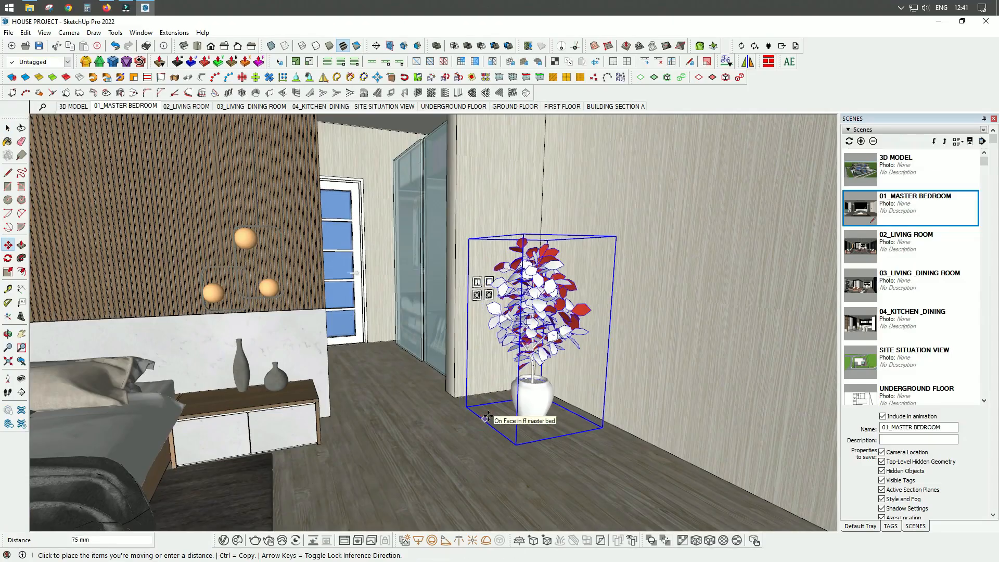
key(Return)
key(space)
scroll(488, 412, down, 5)
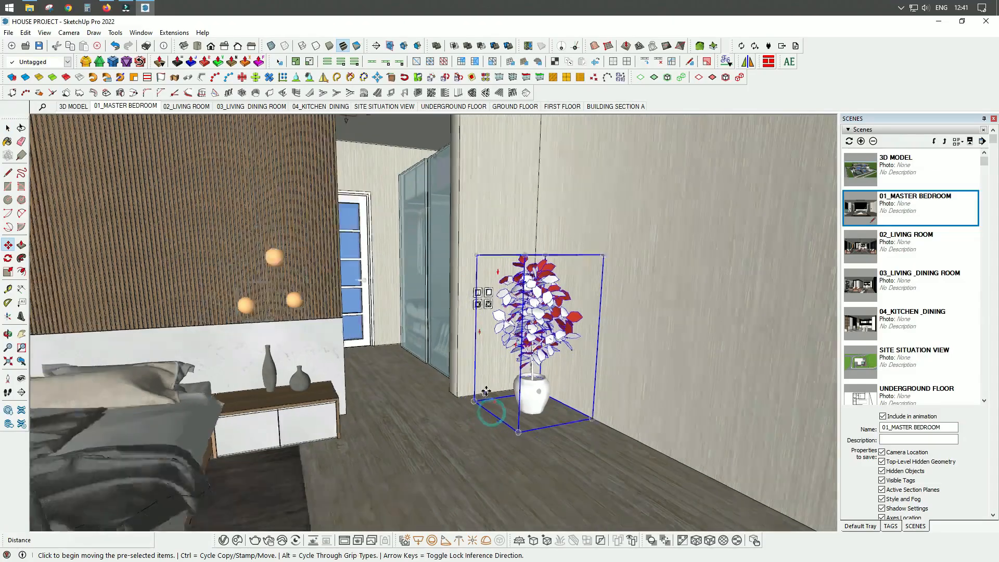
scroll(488, 413, up, 6)
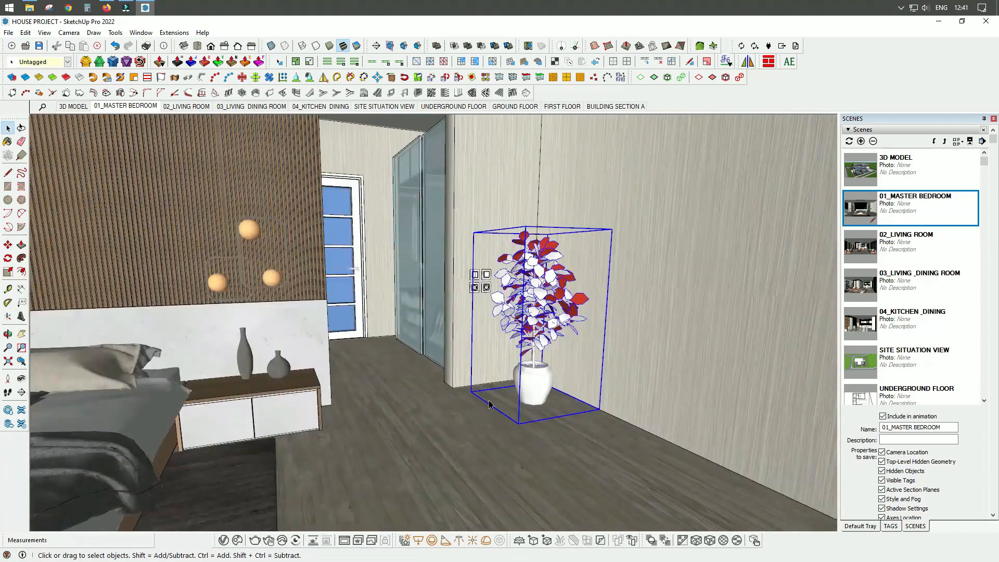
middle_drag(488, 405, 597, 359)
scroll(409, 375, down, 2)
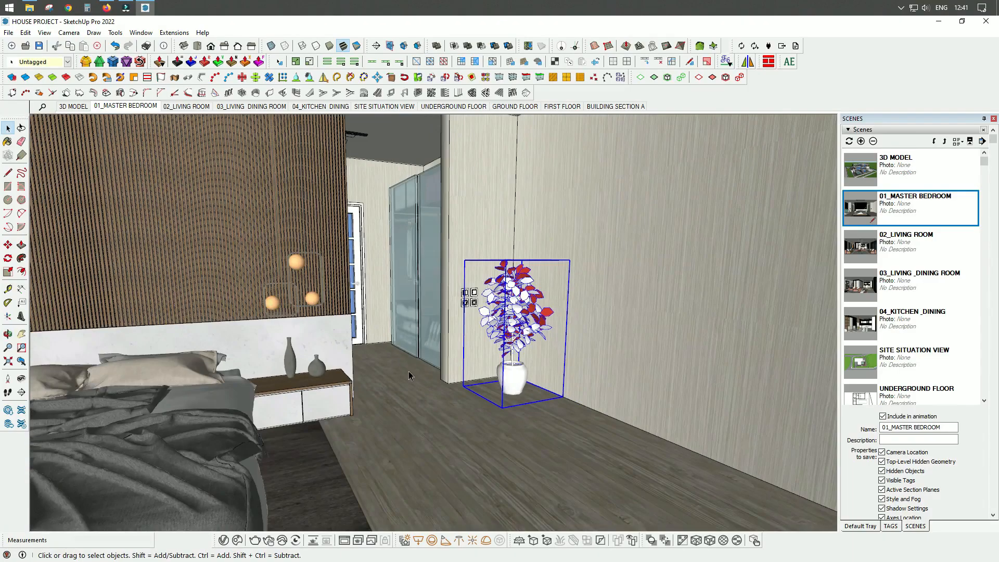
Browse the Chaos Cosmos Accessories category and import the storage basket with folded towels on top
click(238, 542)
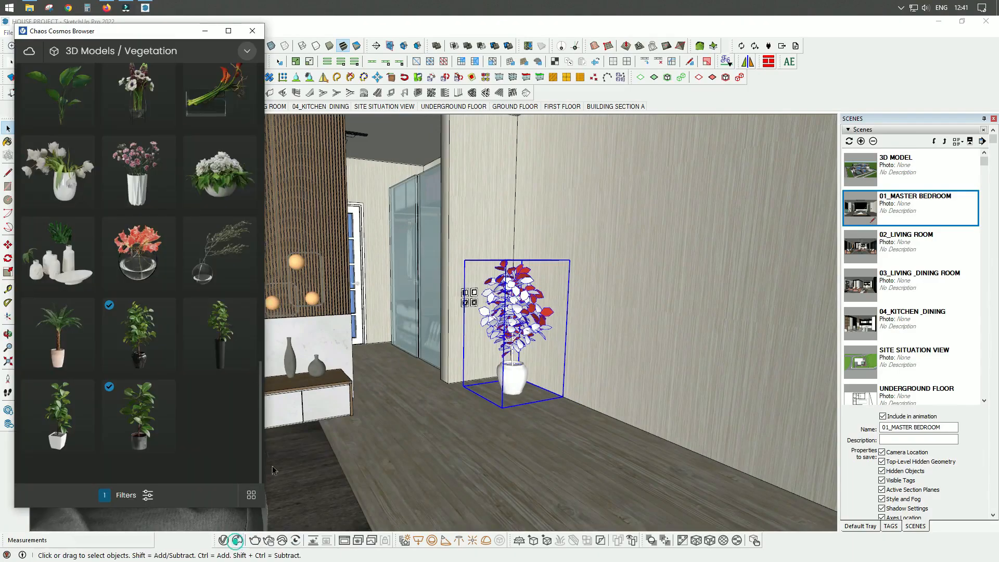
click(54, 54)
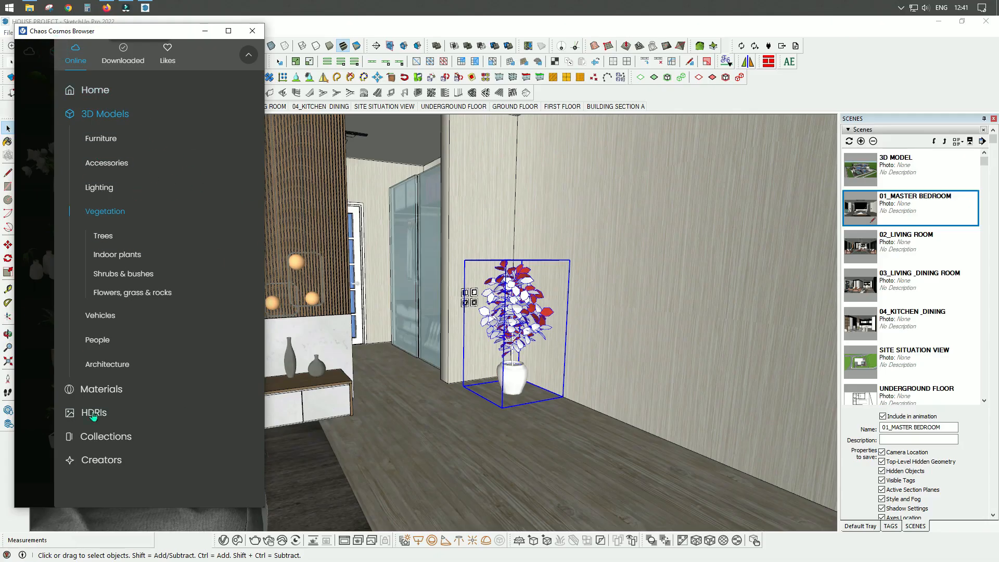
click(80, 93)
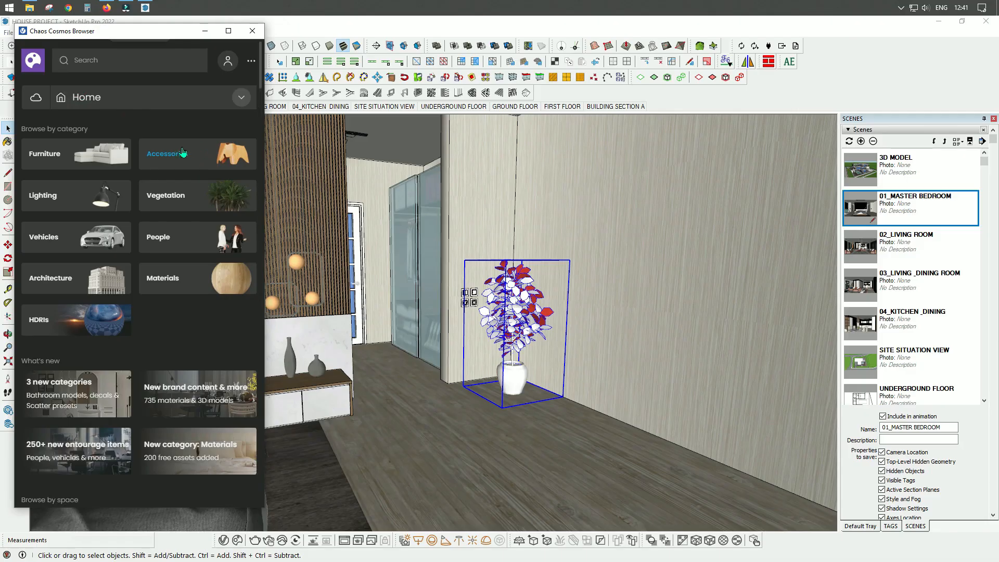
click(182, 152)
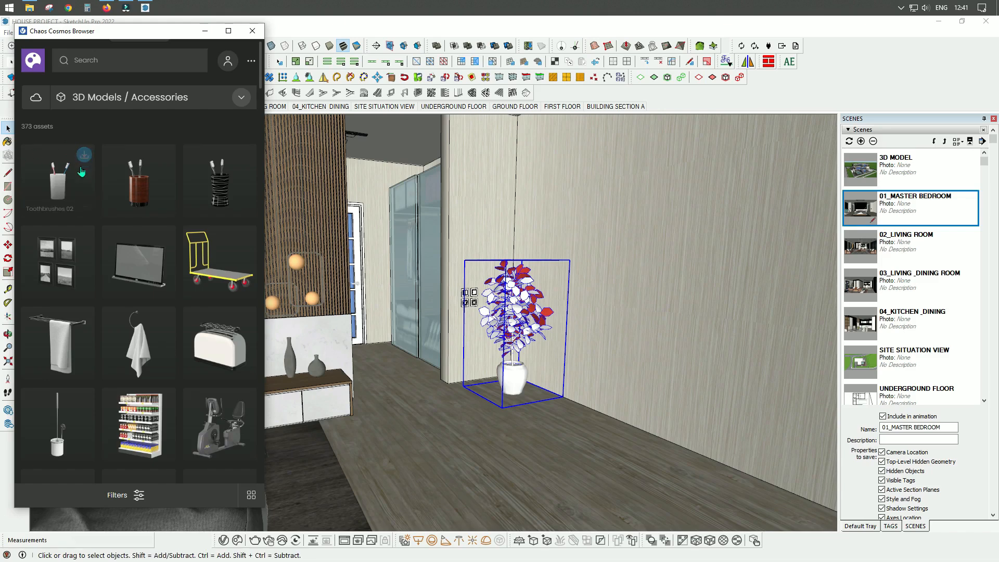
scroll(224, 312, down, 10)
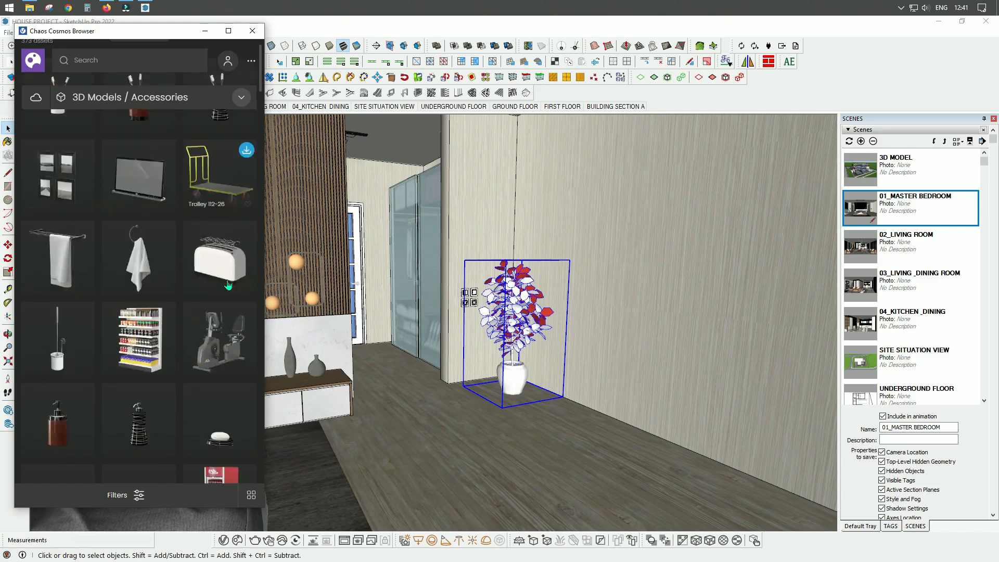
scroll(223, 320, down, 10)
drag(261, 120, 257, 419)
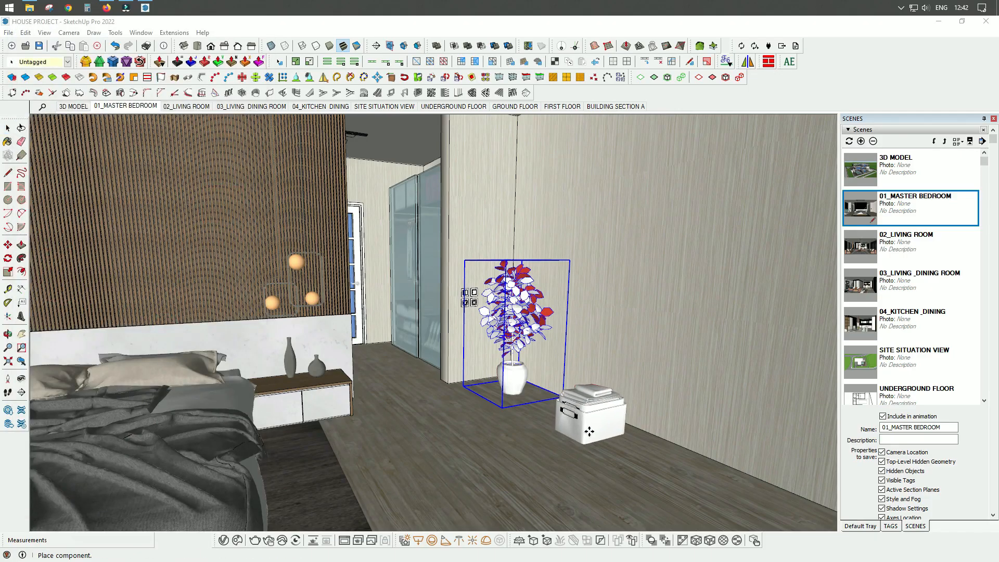
Place three towel baskets in a row on the floor along the side wall, in front of the potted ficus
click(589, 432)
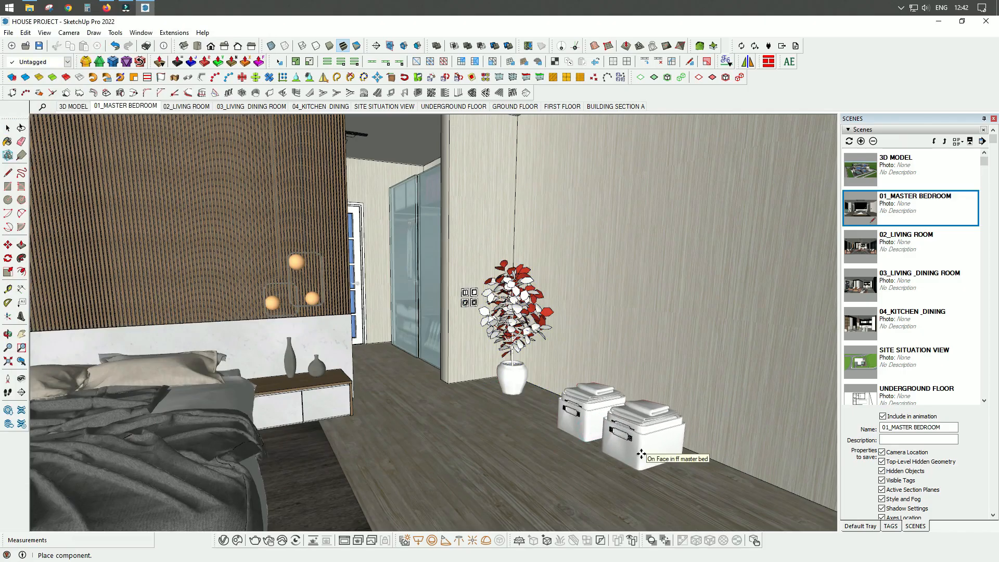
click(641, 454)
click(703, 485)
key(space)
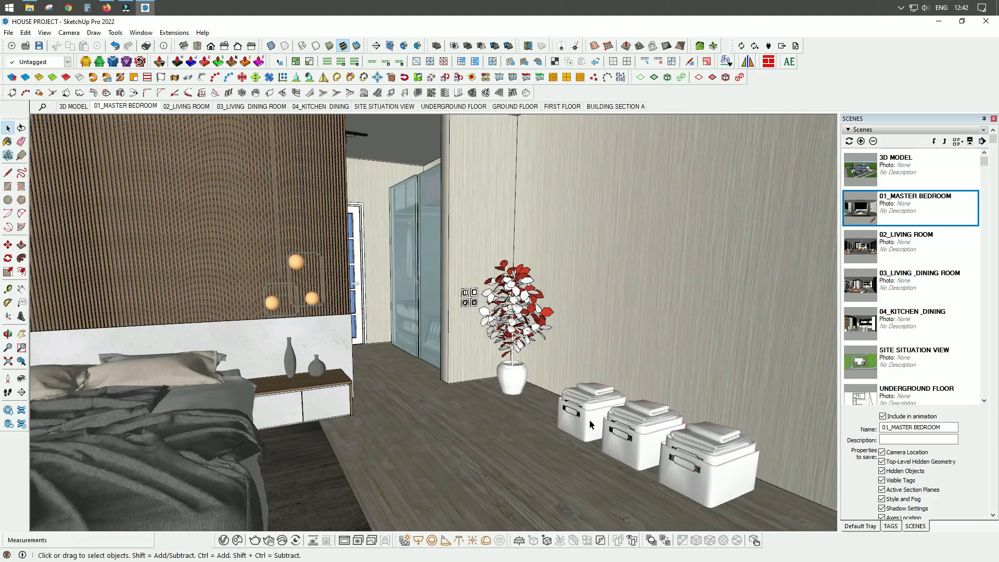
Rotate the basket nearest the ficus slightly on the floor, pivoting about its front edge
click(588, 432)
middle_drag(587, 443, 601, 449)
key(q)
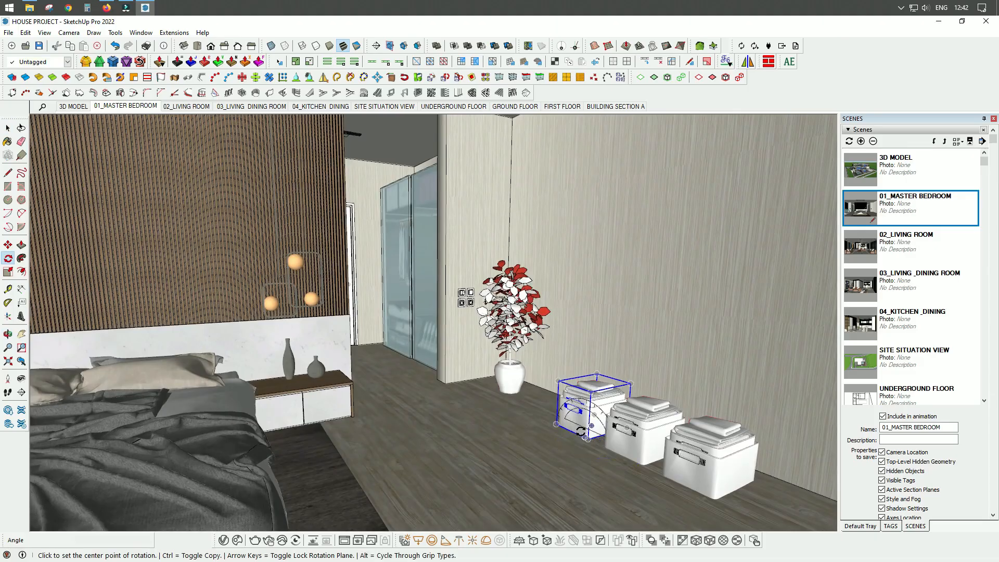
scroll(564, 436, up, 2)
scroll(564, 436, up, 2)
click(538, 419)
click(570, 435)
click(571, 435)
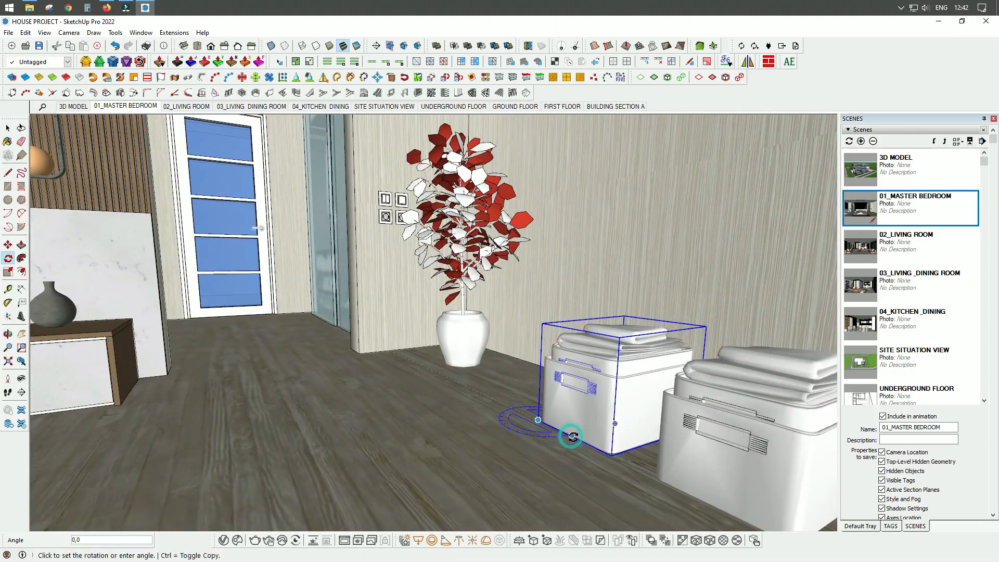
click(604, 448)
scroll(467, 349, down, 2)
scroll(683, 479, up, 2)
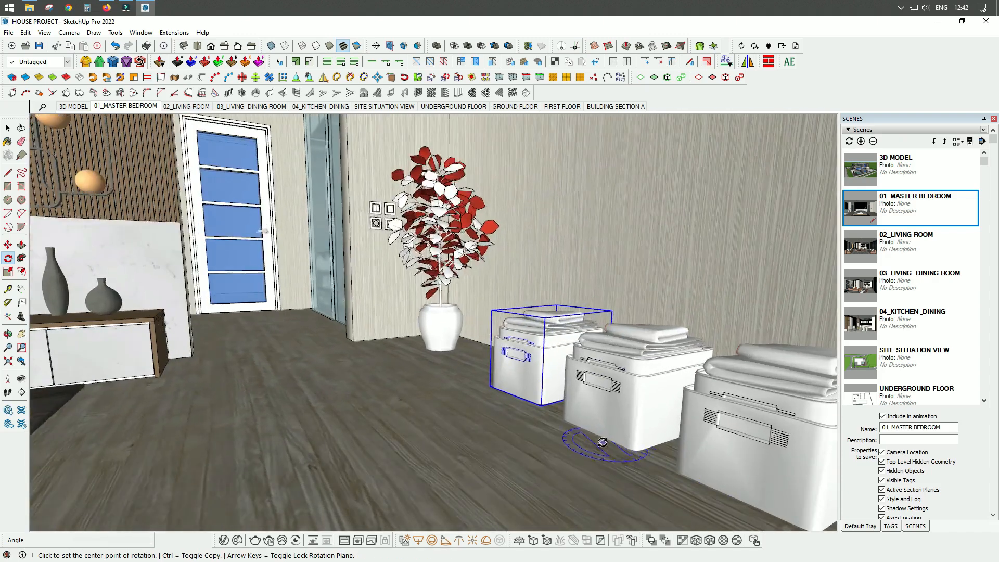
key(space)
Rotate the middle basket about 3.5 degrees on the floor, pivoting about its front edge
click(620, 446)
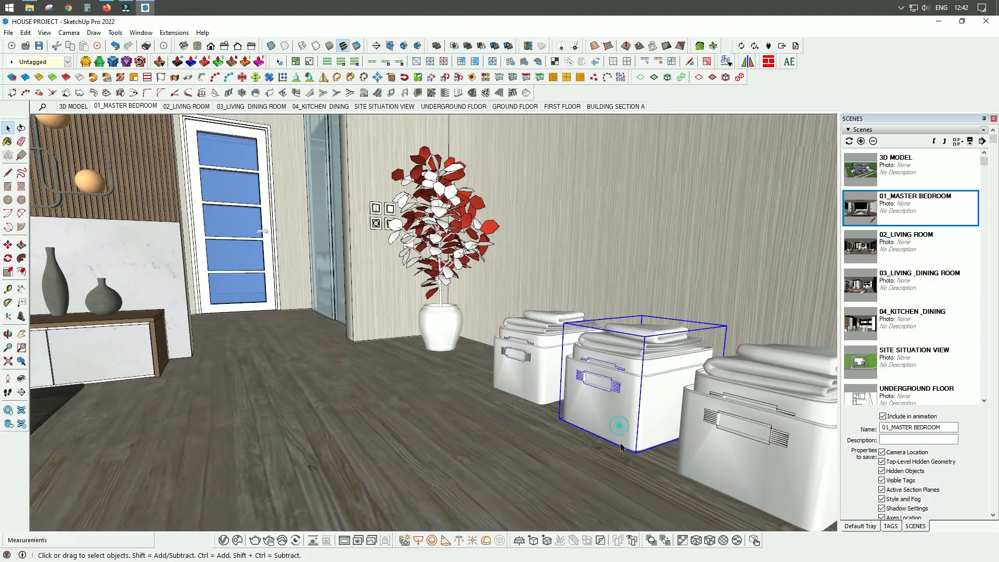
key(q)
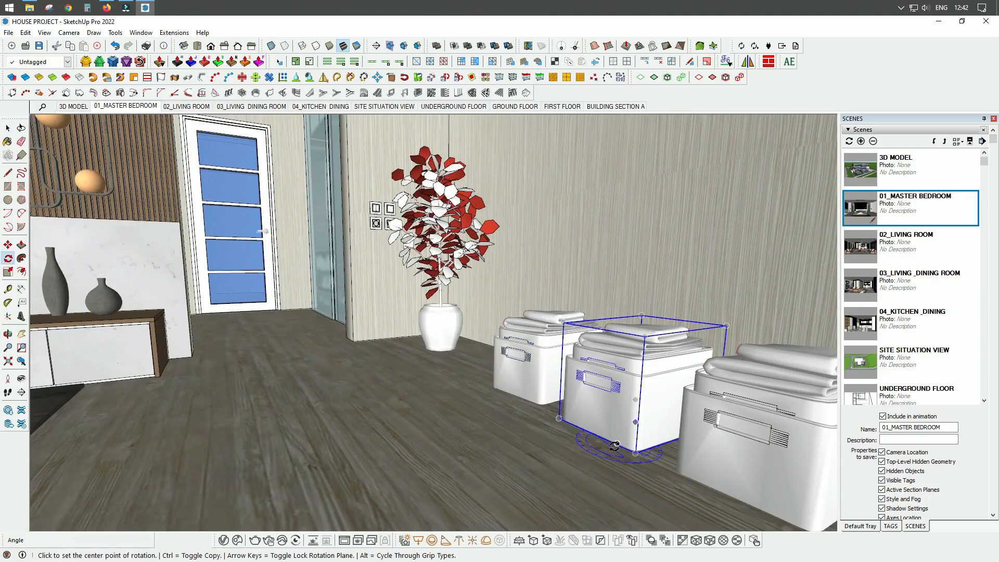
click(608, 439)
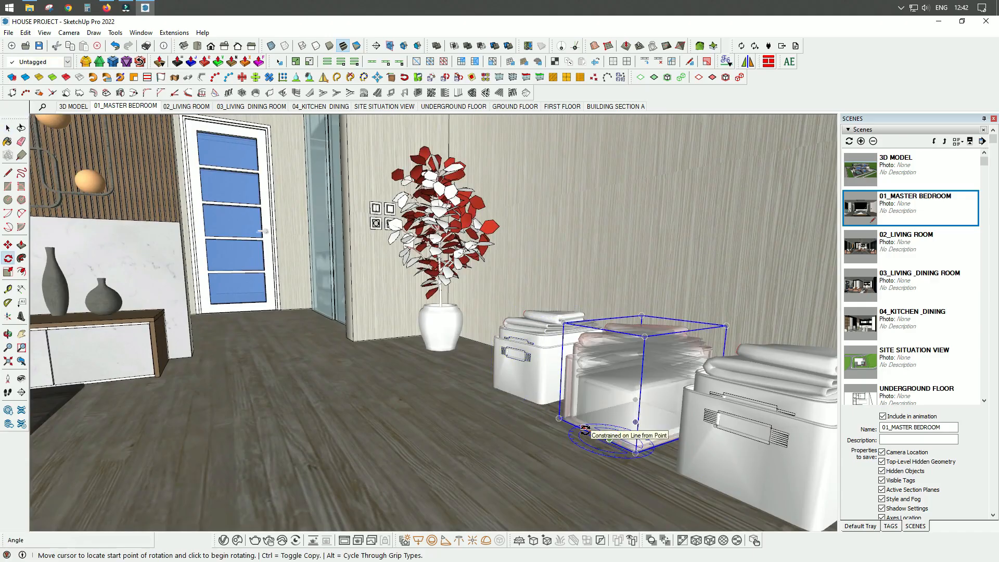
click(584, 428)
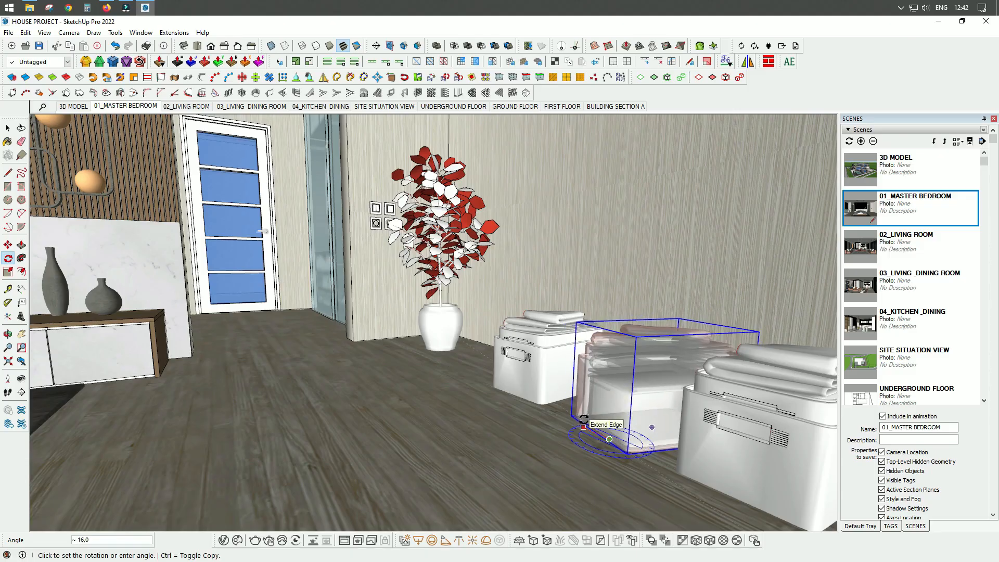
scroll(582, 419, up, 6)
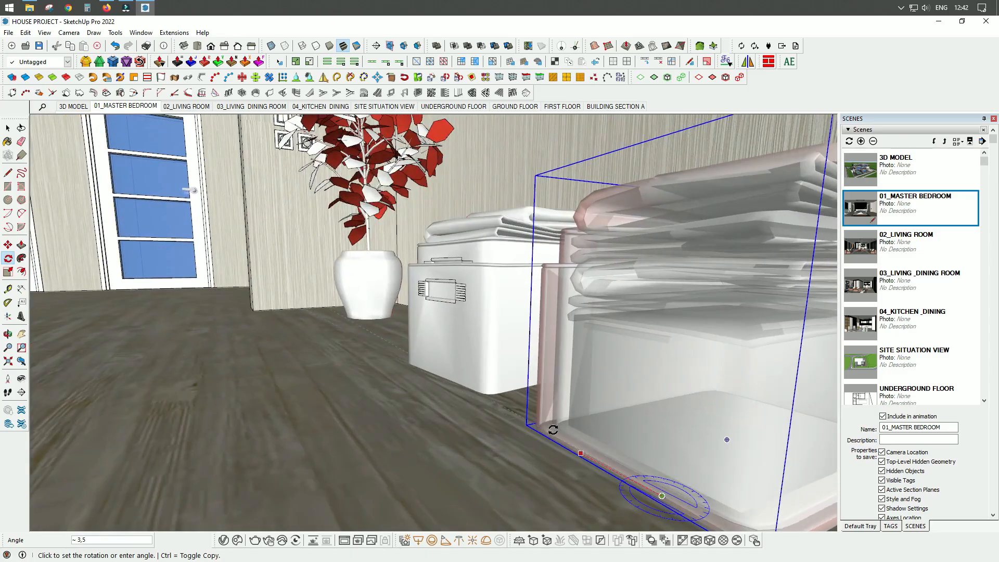
click(552, 430)
scroll(337, 304, down, 5)
middle_drag(507, 367, 507, 457)
key(space)
Move the basket farthest from the ficus 50 mm across the floor towards the side wall
scroll(428, 401, up, 3)
click(422, 385)
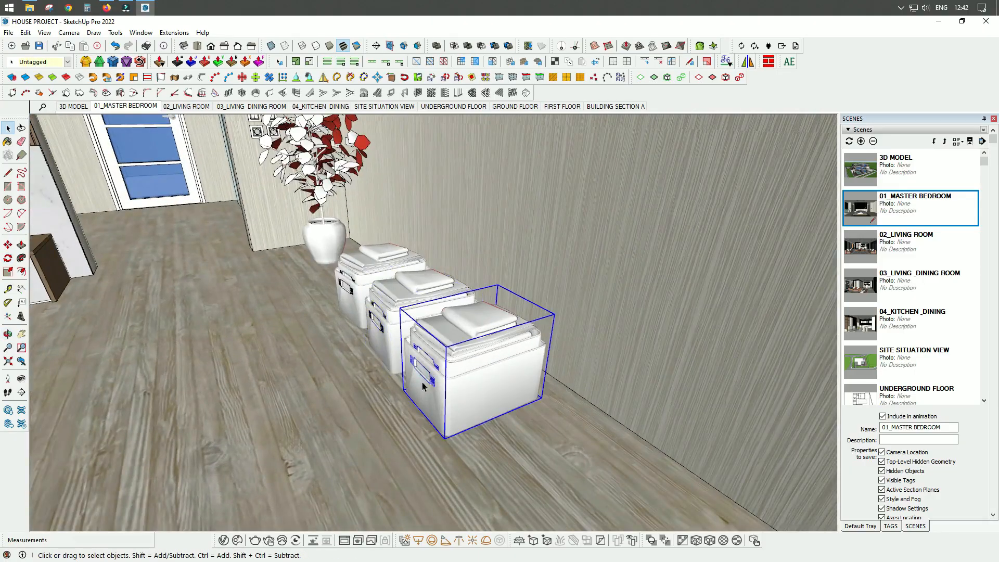
key(m)
click(446, 439)
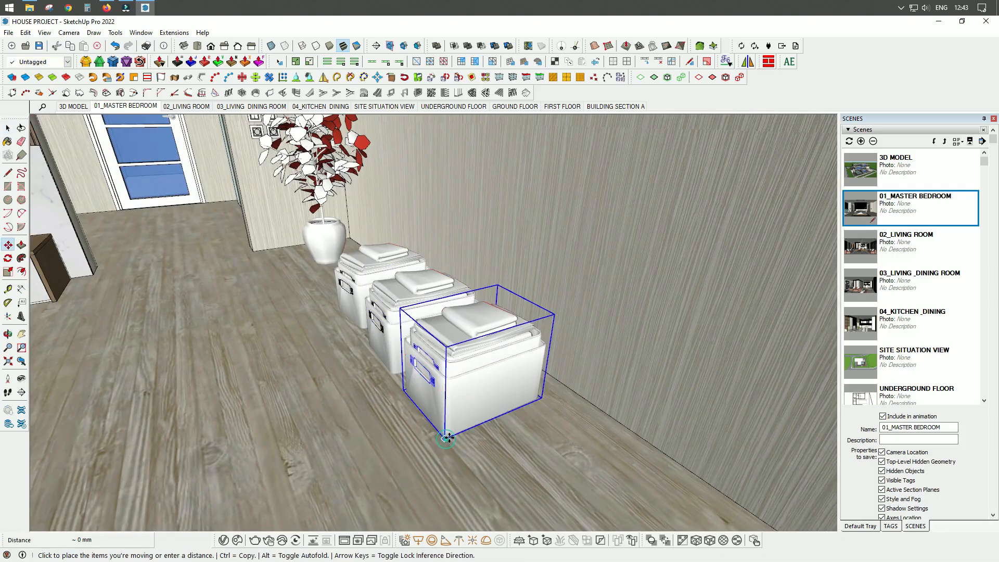
click(454, 430)
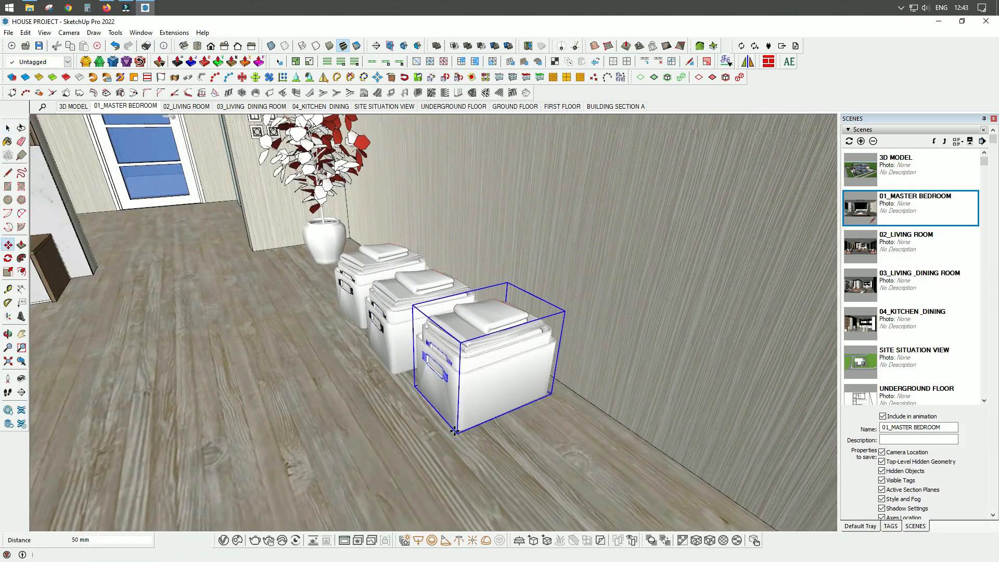
key(space)
Move the middle basket 50 mm across the floor towards the side wall
click(391, 357)
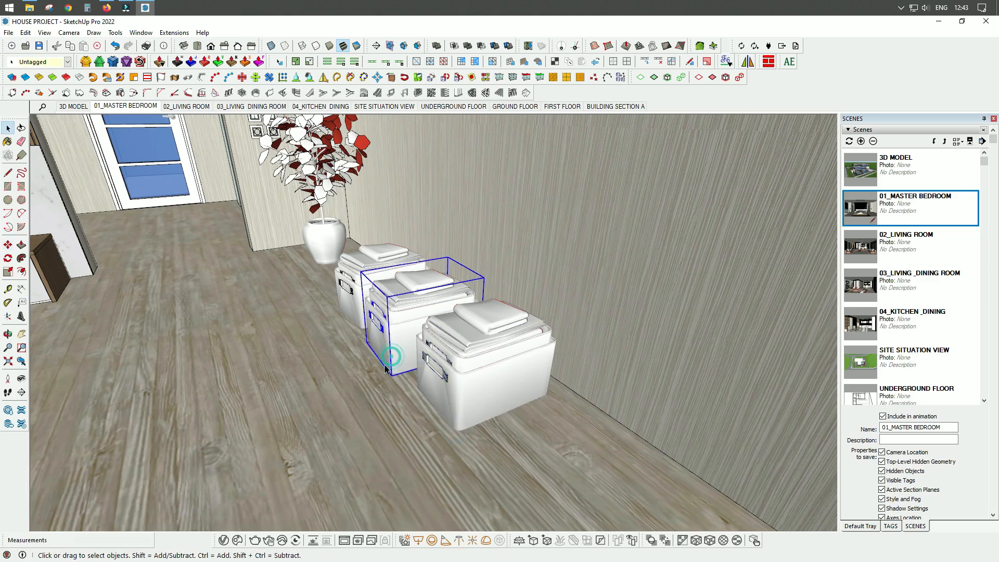
key(m)
click(394, 374)
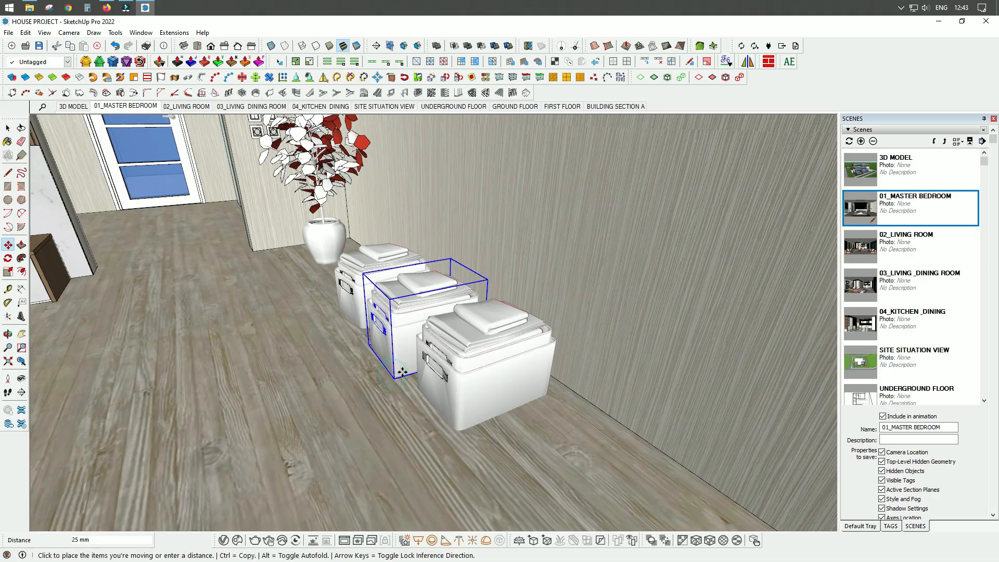
click(403, 370)
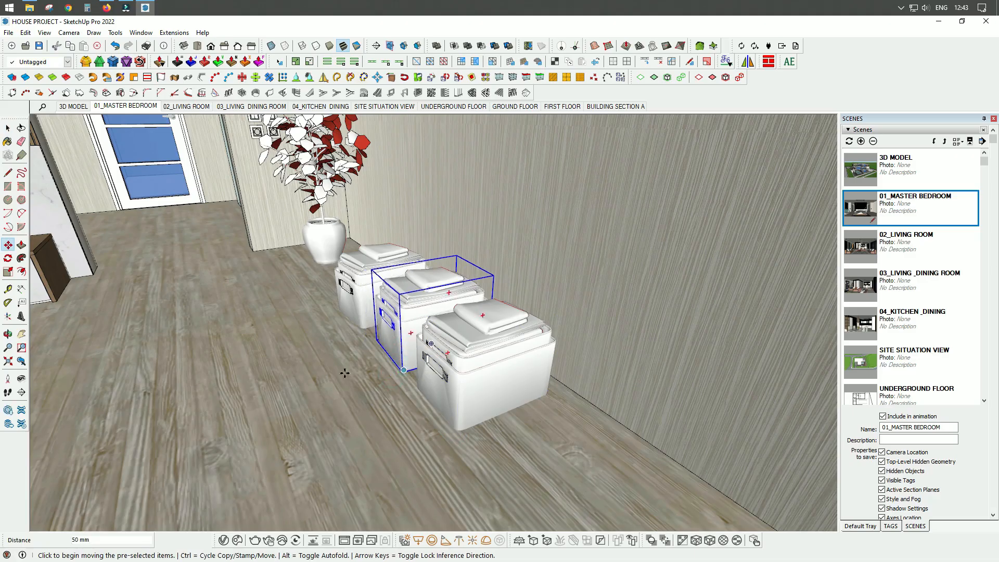
scroll(295, 364, down, 2)
key(space)
scroll(317, 366, up, 1)
scroll(317, 366, down, 5)
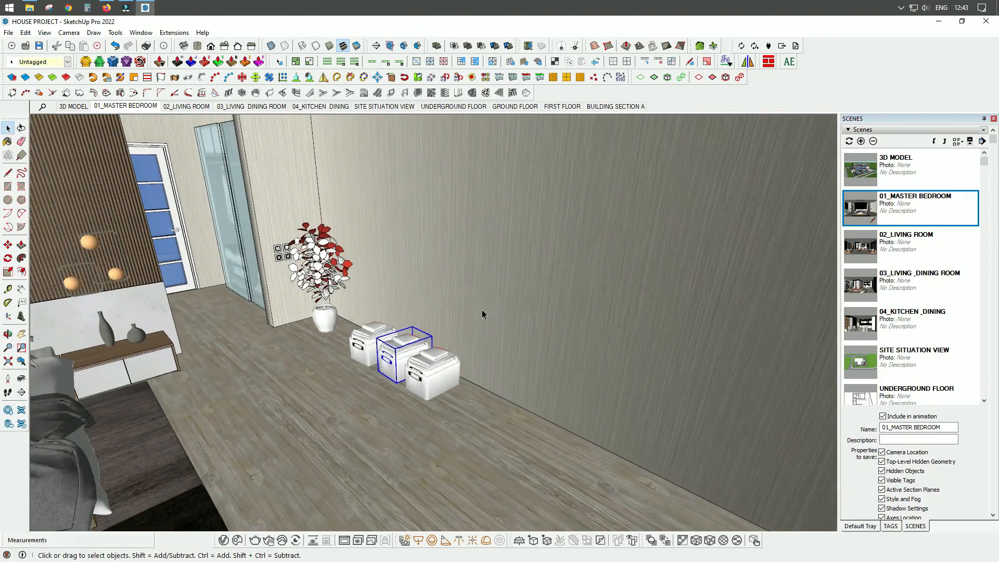
middle_drag(466, 414, 463, 403)
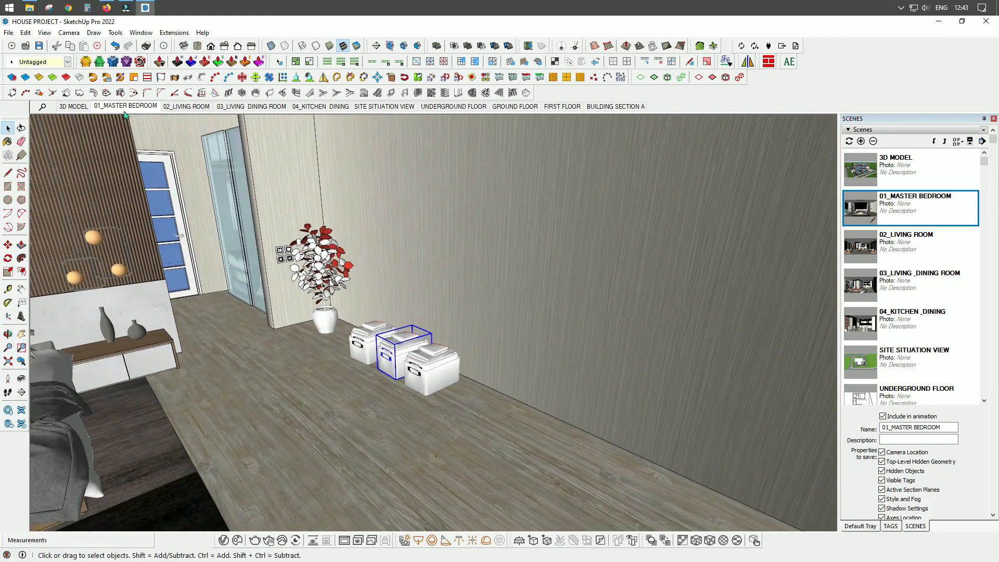
Show the Furniture category in the Chaos Cosmos library and filter it to the Living Room space
click(243, 541)
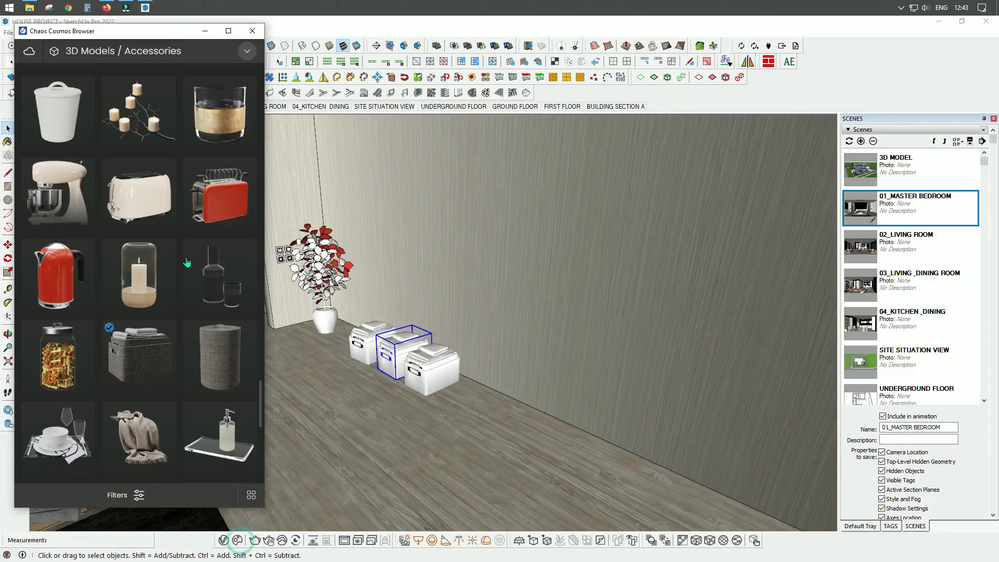
click(81, 54)
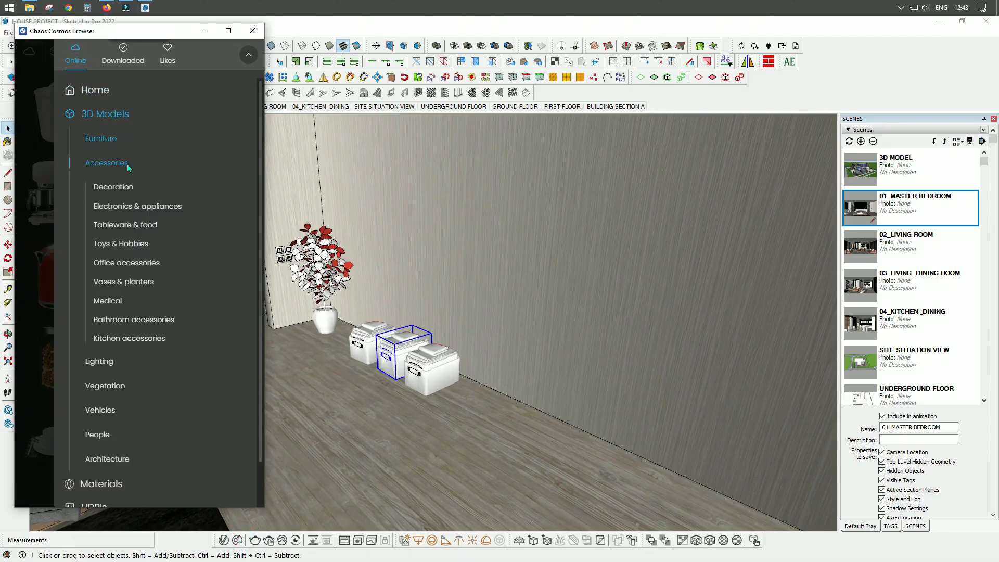
click(86, 90)
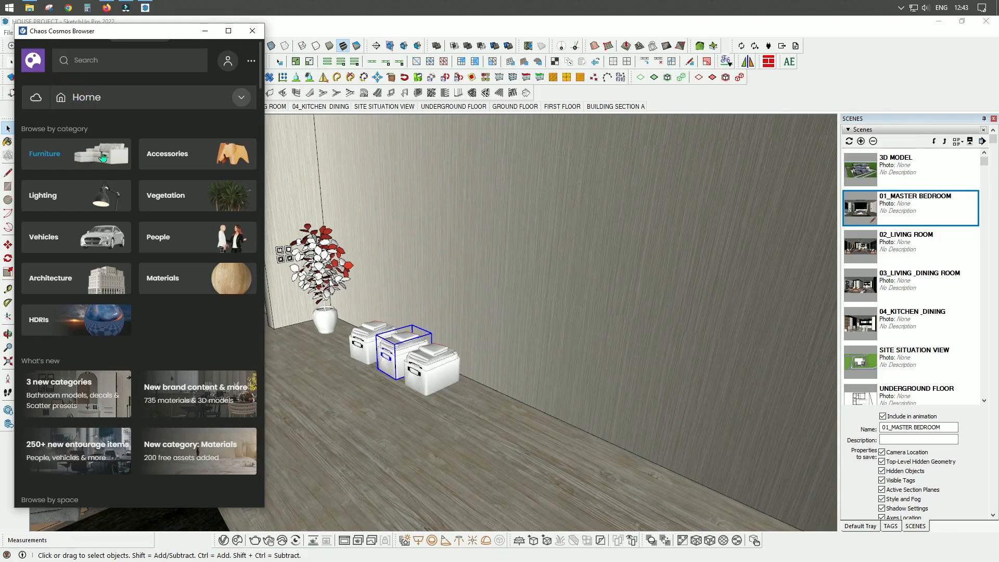
click(128, 174)
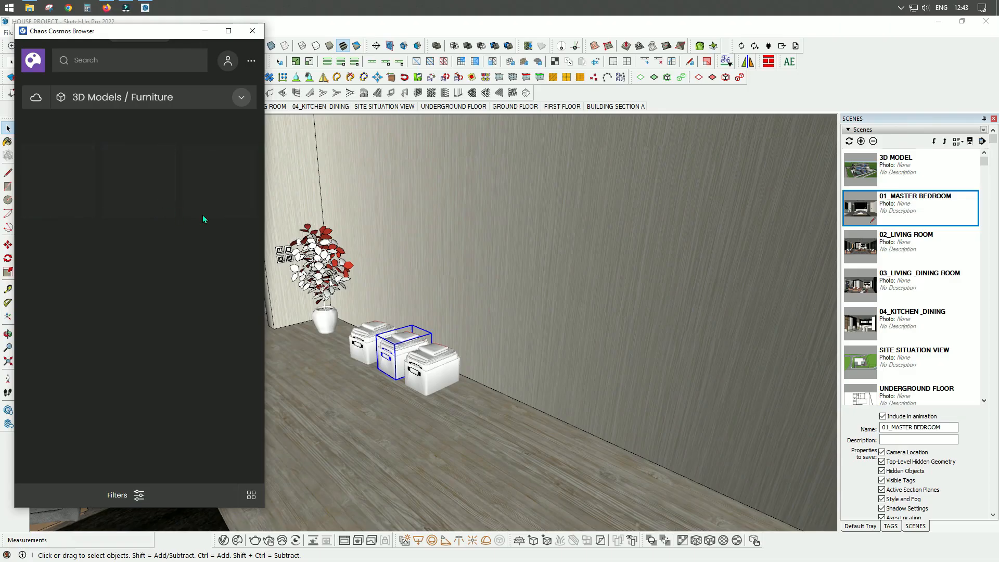
scroll(130, 260, down, 2)
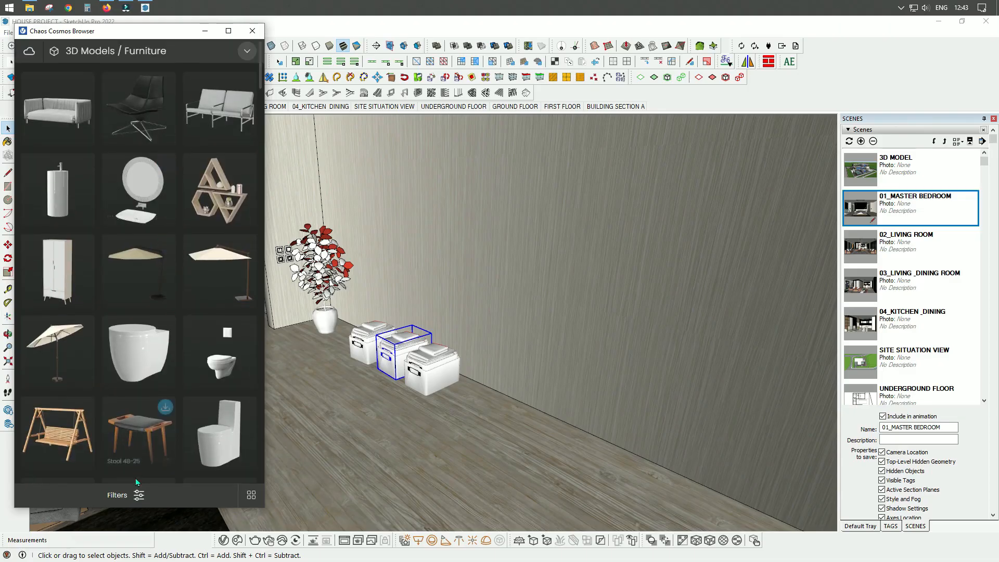
click(135, 492)
click(105, 166)
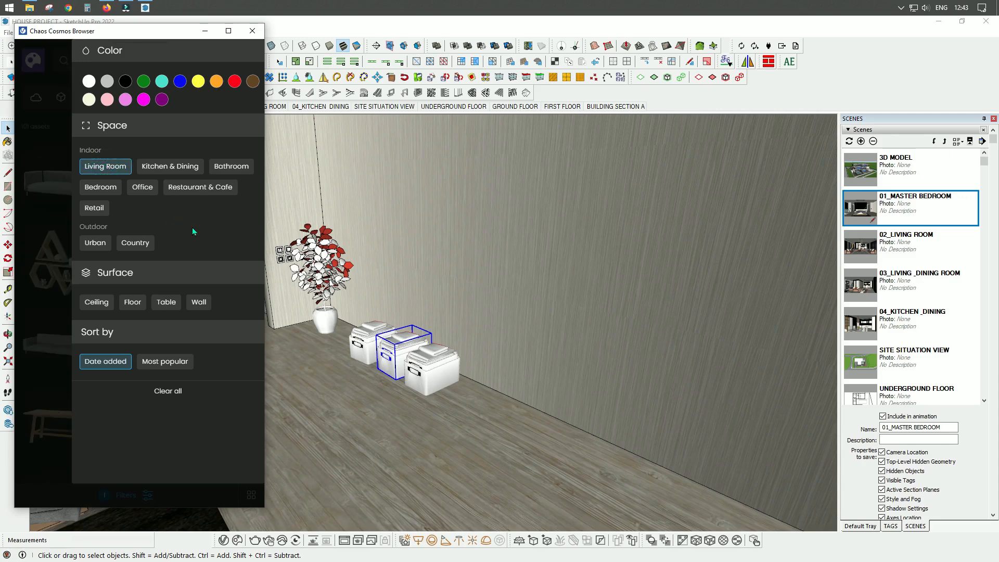
click(49, 312)
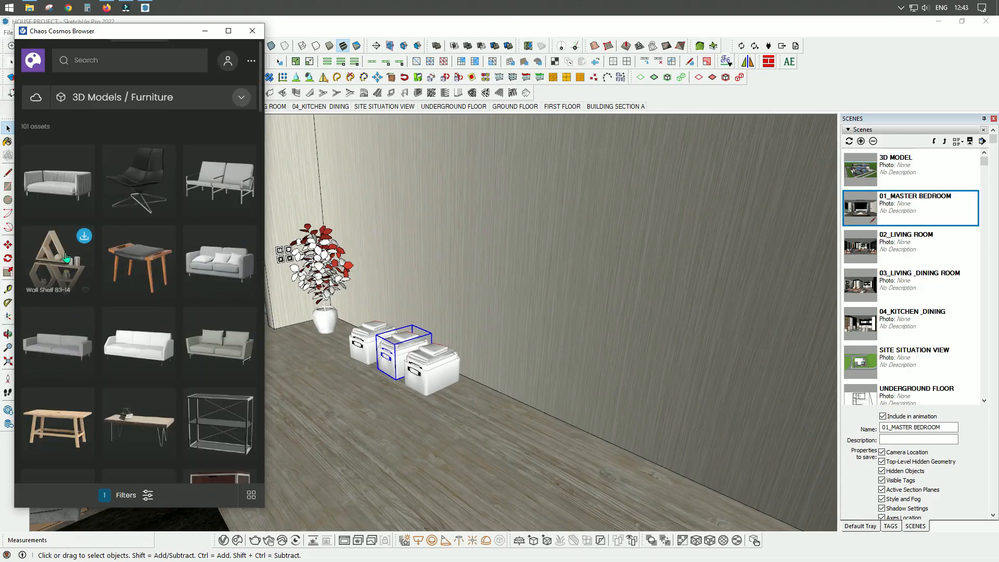
Find Bookcase 002 among the furniture assets, download it and place it on the side wall beyond the three baskets
scroll(66, 282, down, 10)
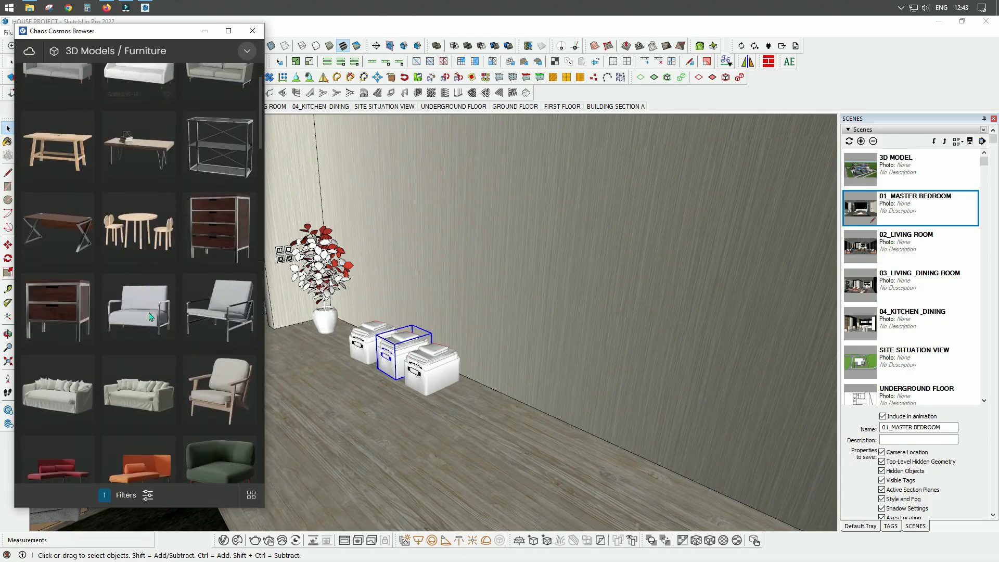
scroll(189, 331, down, 8)
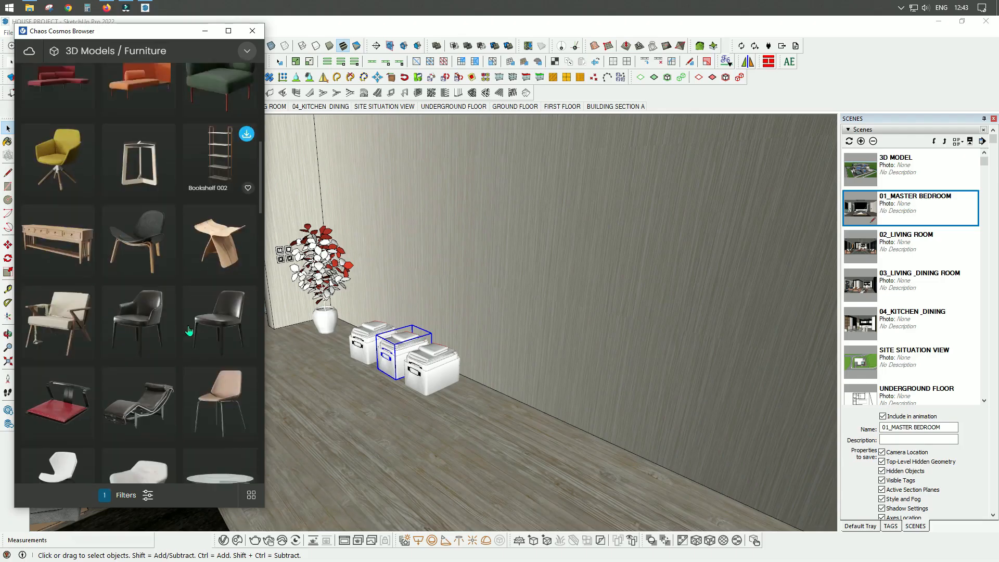
scroll(189, 330, down, 5)
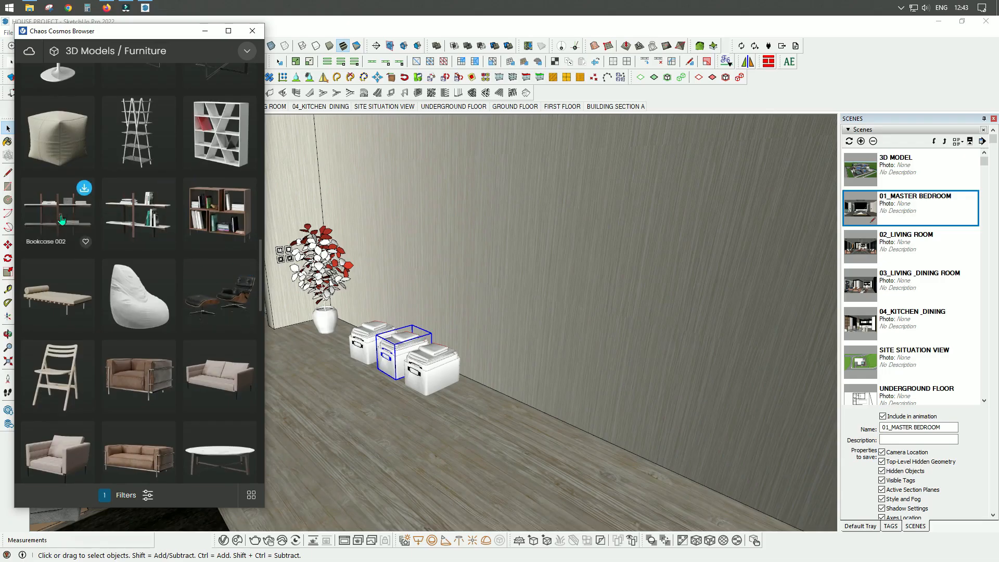
scroll(215, 360, down, 10)
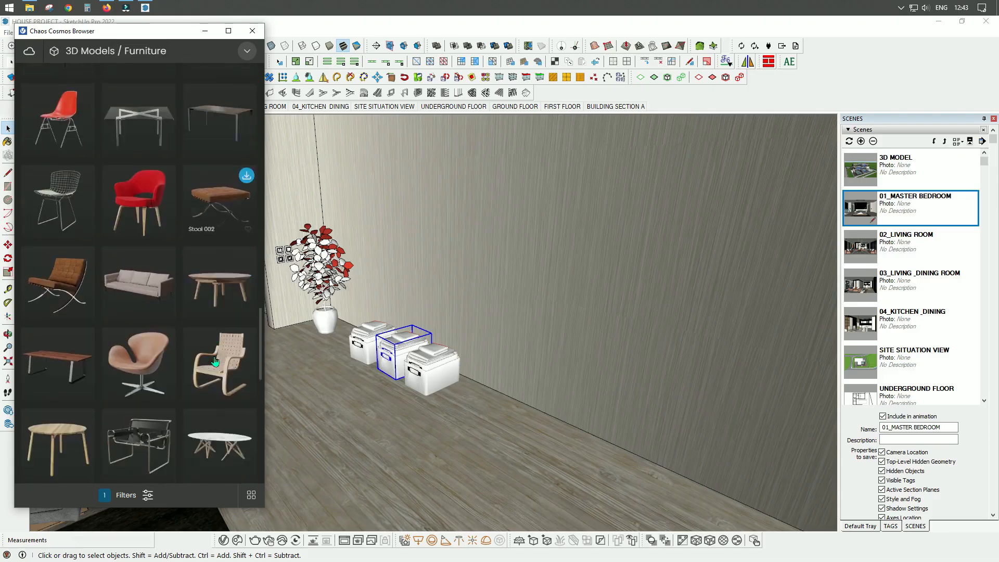
scroll(214, 356, down, 6)
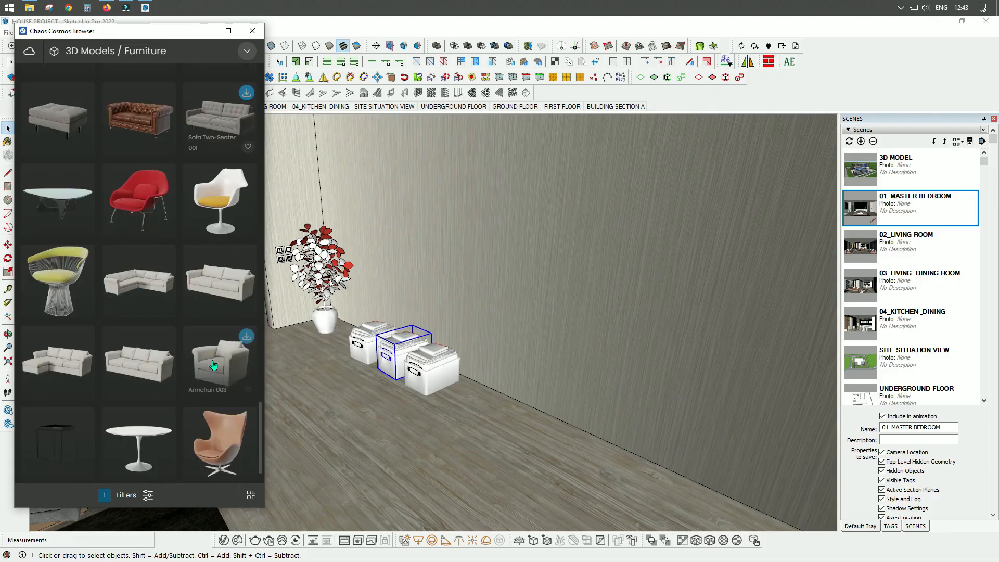
scroll(213, 345, up, 4)
scroll(213, 345, up, 6)
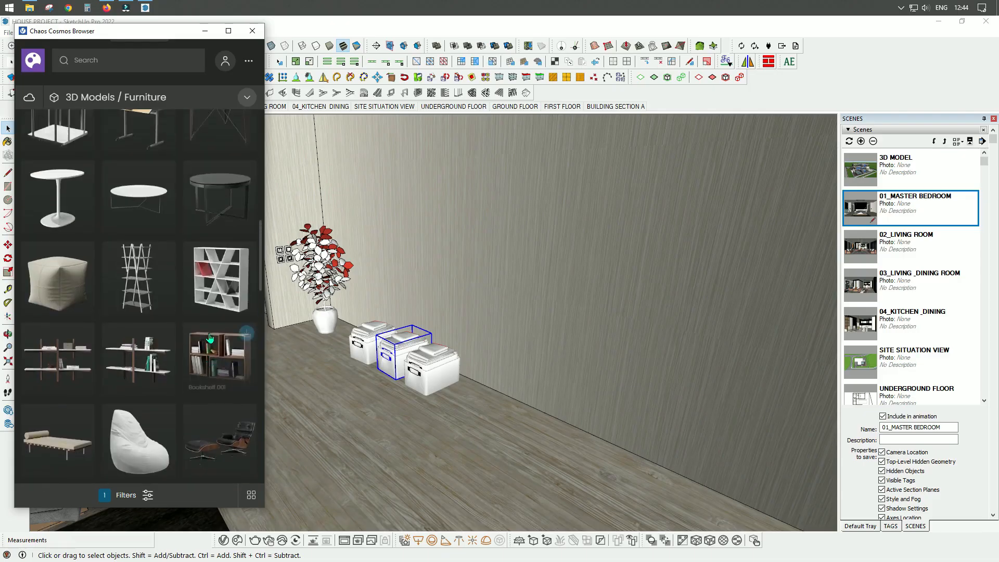
mouse_move(74, 414)
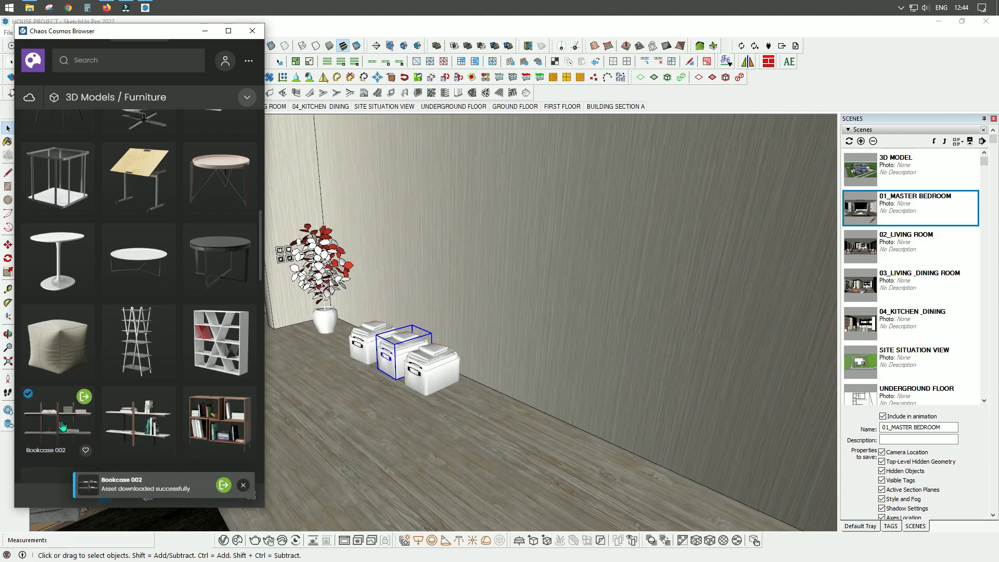
click(83, 398)
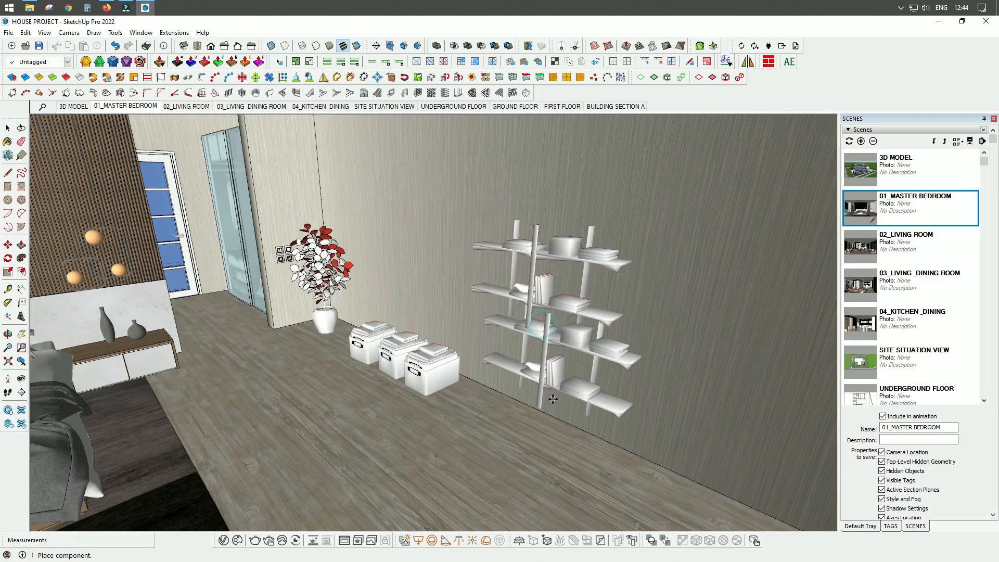
key(Escape)
Scale the bookcase up uniformly by a factor of about 1.18 from its upper corner
click(567, 311)
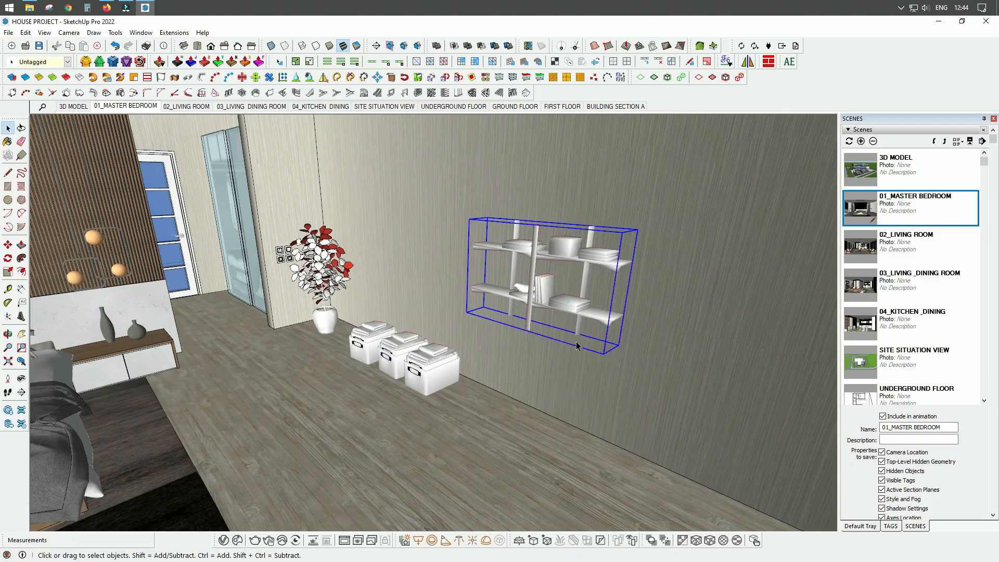
key(s)
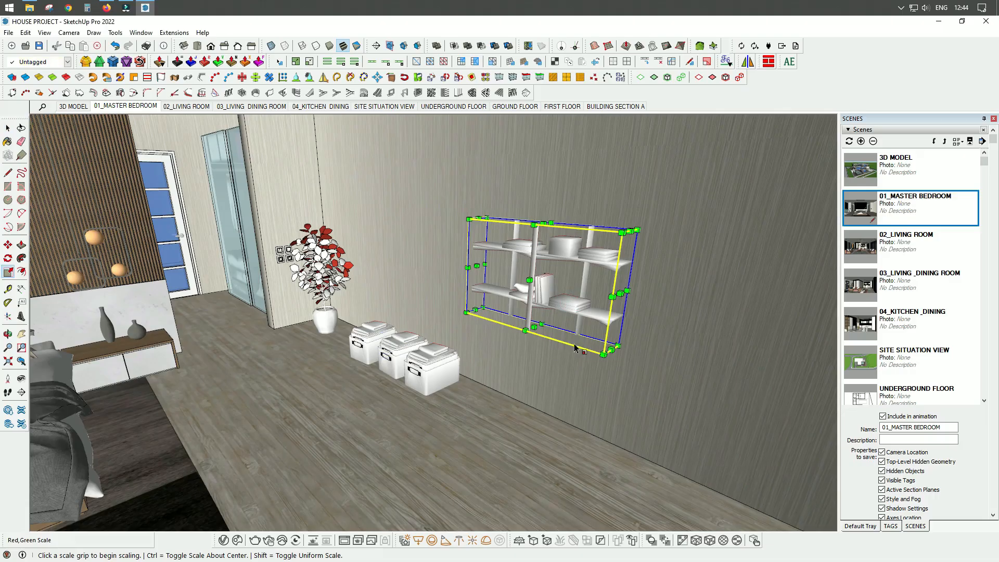
click(468, 219)
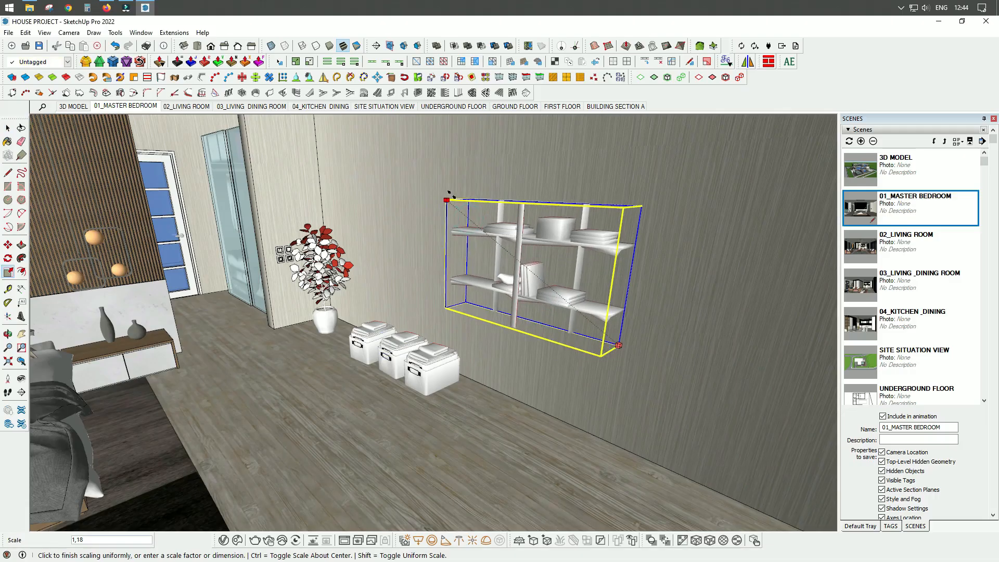
click(448, 193)
key(space)
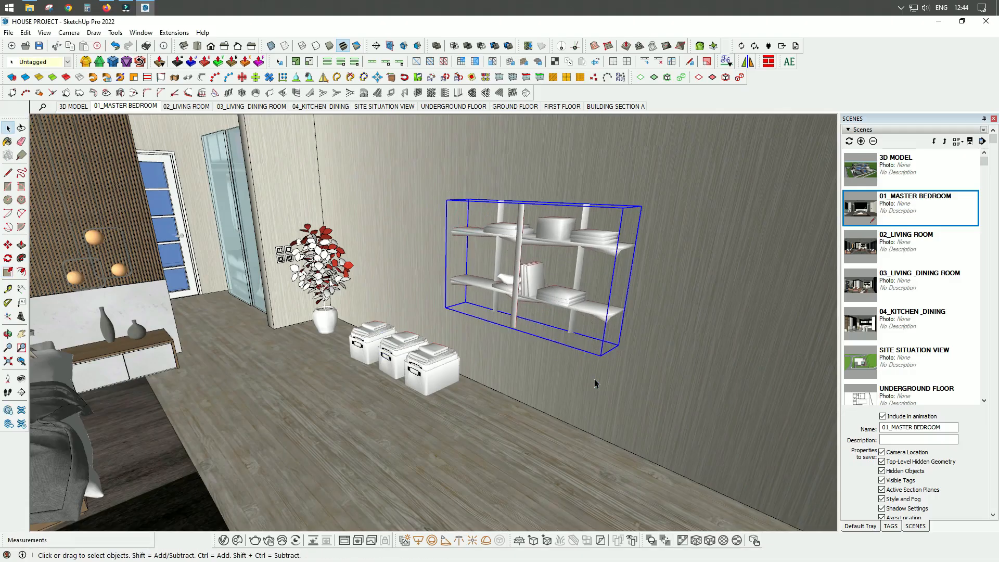
Move the three baskets together about 300 mm along the side wall towards the ficus
scroll(632, 359, down, 2)
mouse_move(636, 359)
middle_down()
mouse_move(502, 347)
mouse_move(635, 344)
middle_up()
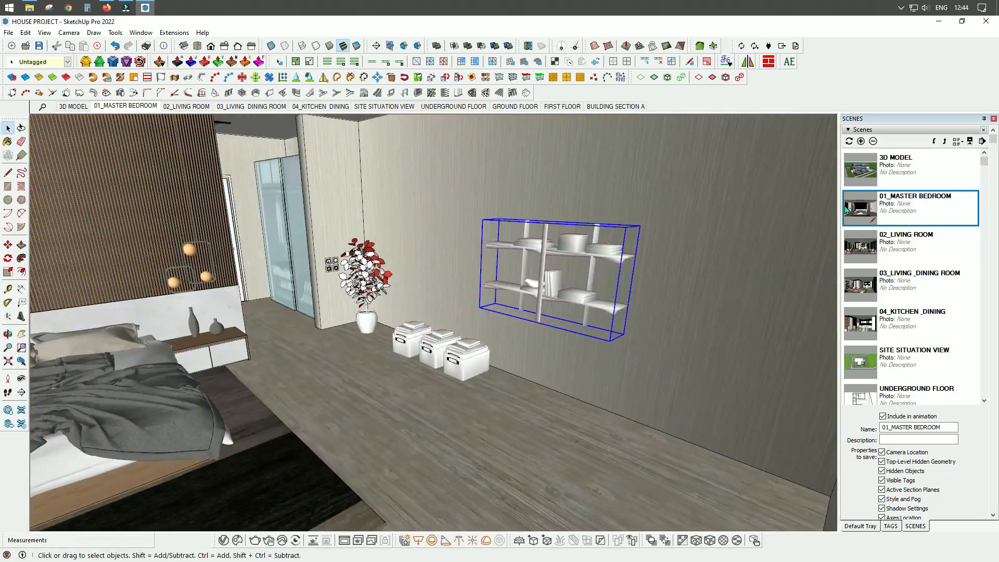
click(133, 111)
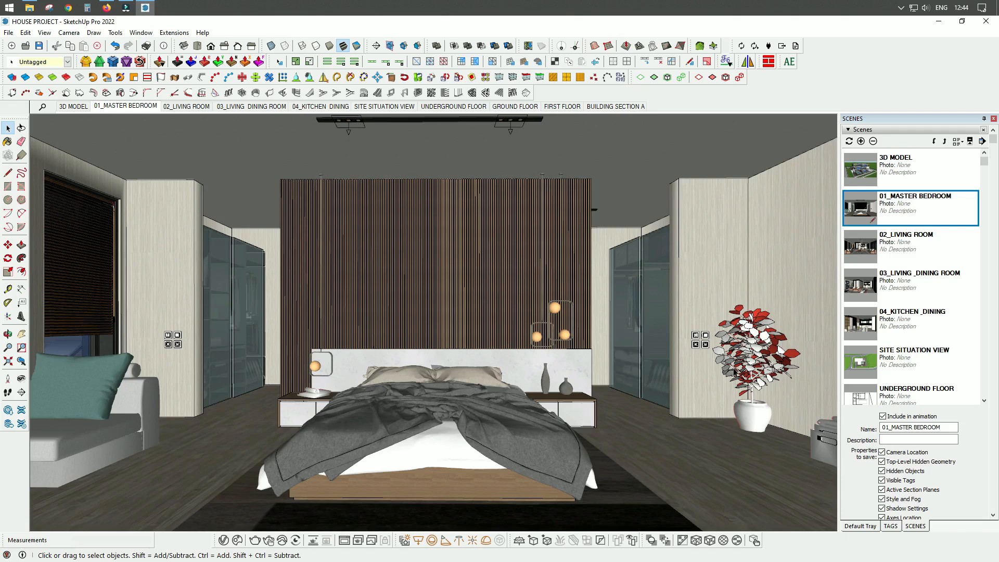
middle_drag(590, 325, 523, 286)
middle_drag(583, 342, 477, 323)
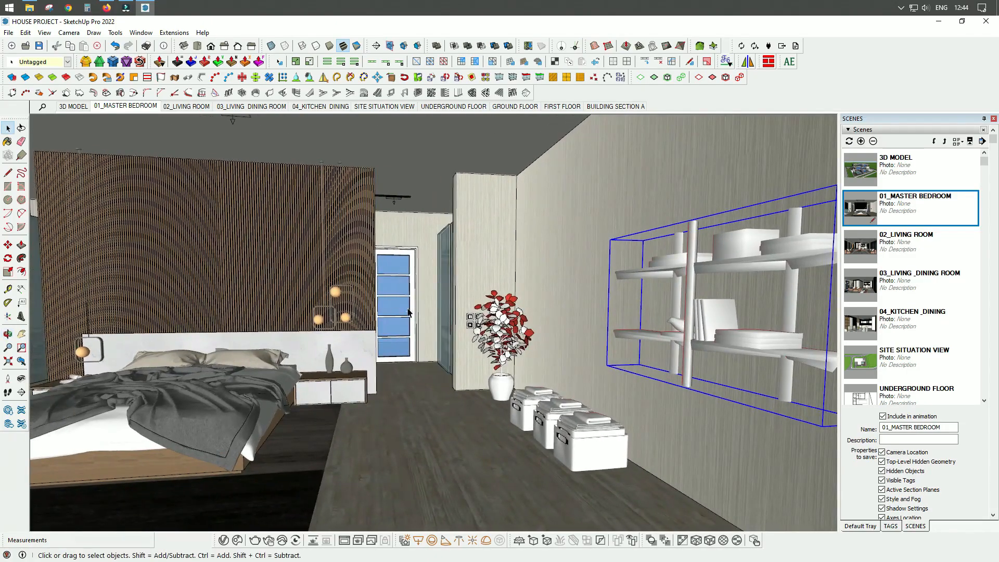
middle_drag(428, 365, 684, 282)
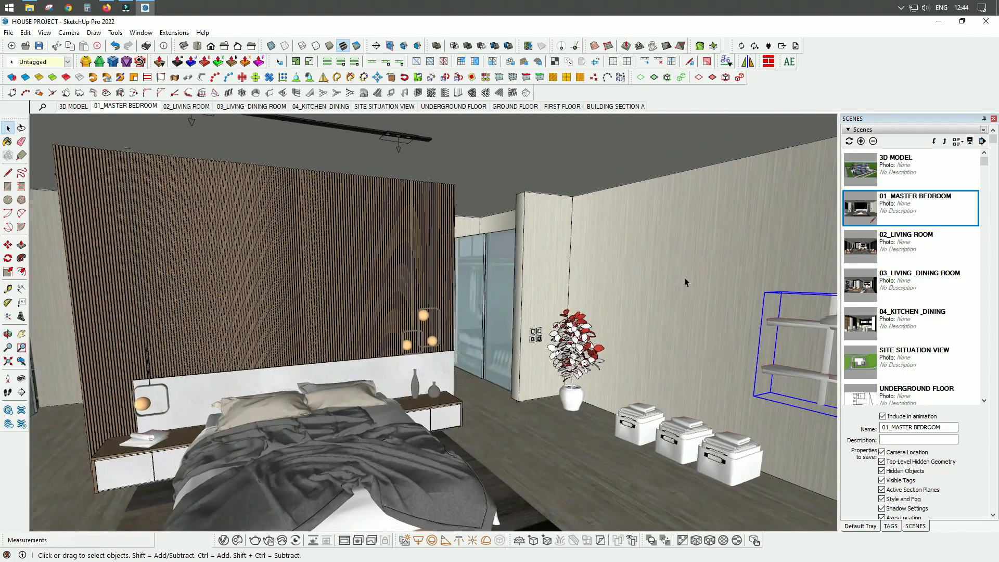
click(637, 413)
shift+click(681, 437)
shift+click(735, 471)
key(m)
click(729, 486)
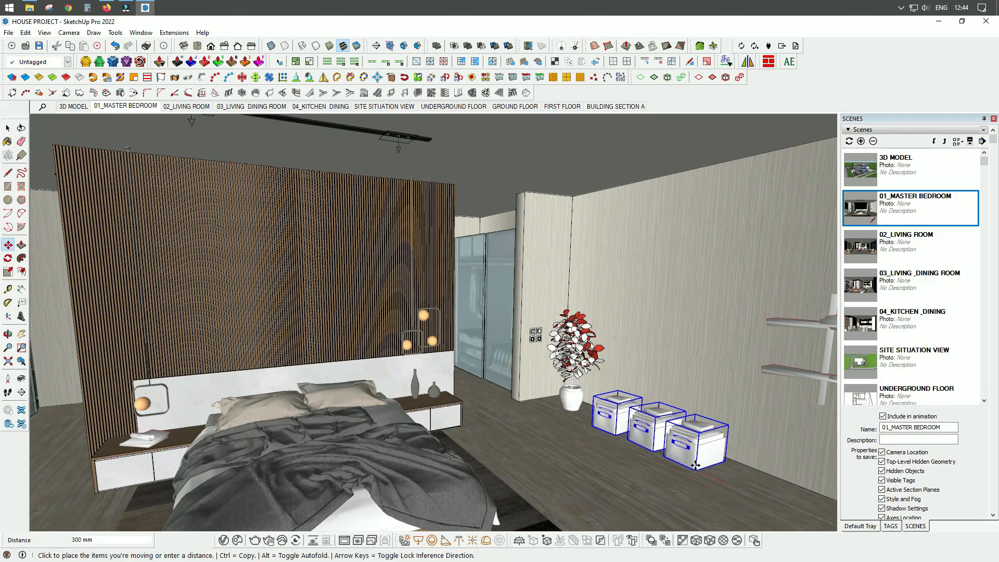
click(695, 464)
key(space)
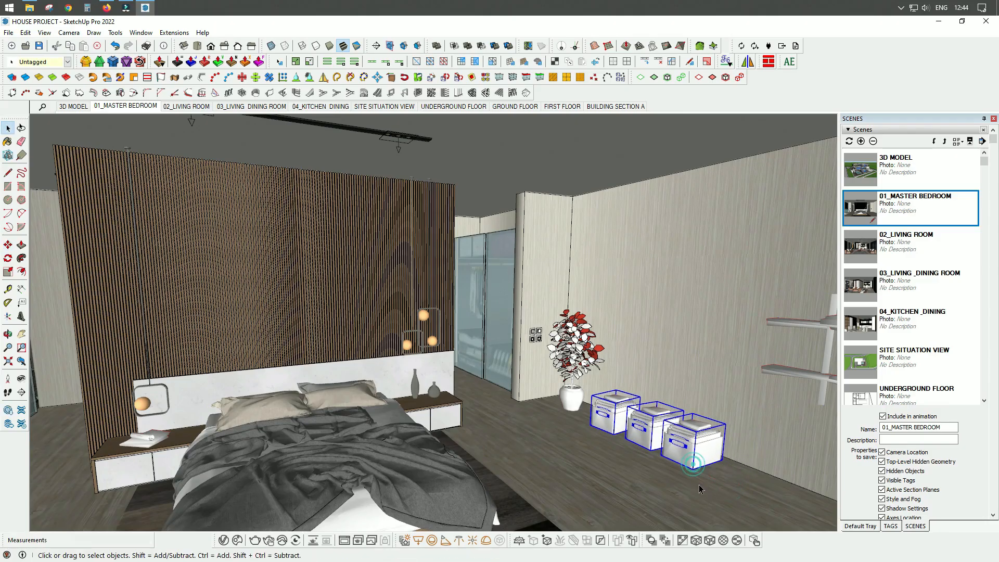
Move the bookcase about 1.5 m along the side wall so it hangs above the baskets near the ficus
click(820, 378)
key(m)
click(775, 391)
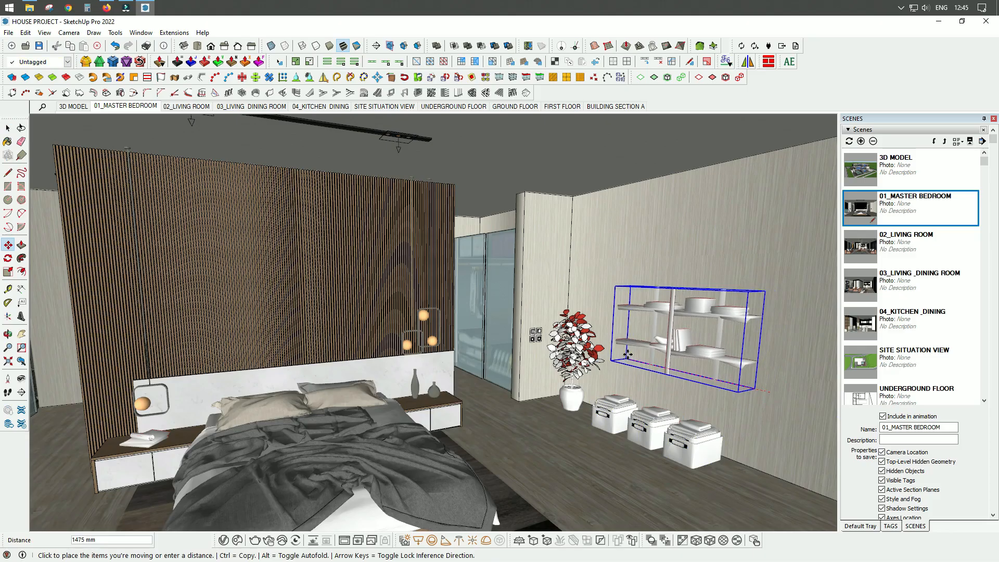
click(623, 353)
key(space)
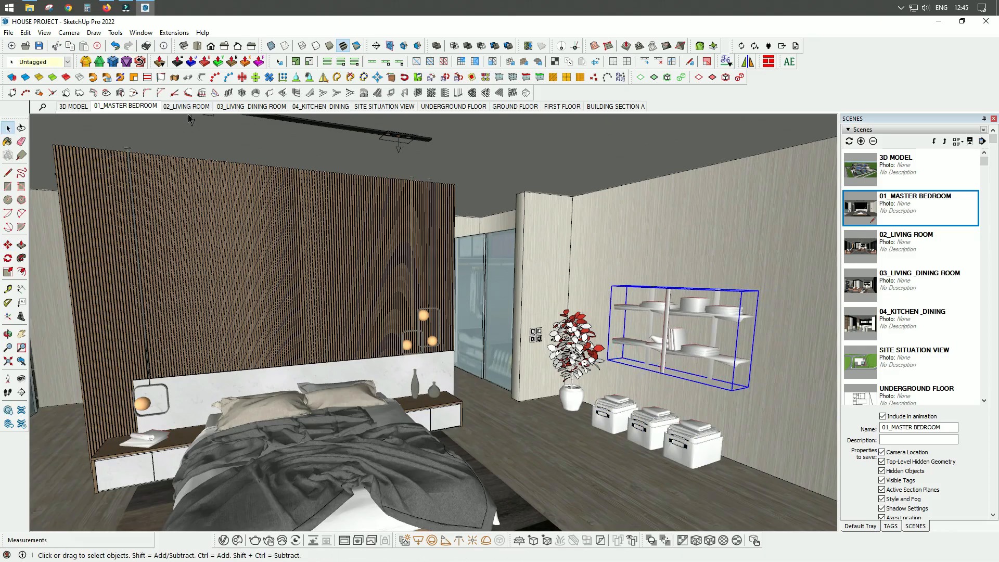
Flip the bookcase along the component's red axis to mirror the arrangement of its shelf objects
click(126, 106)
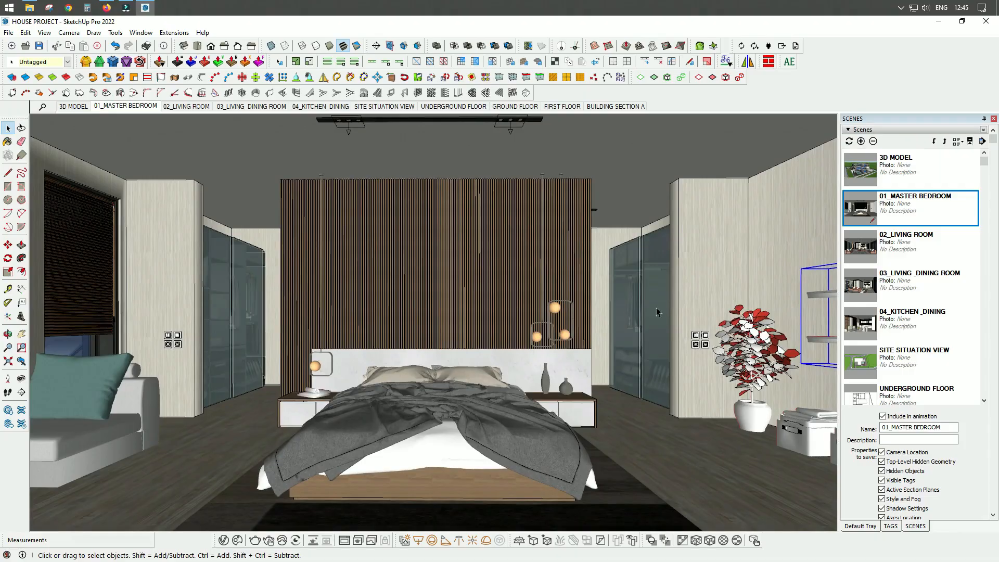
middle_drag(822, 336, 683, 351)
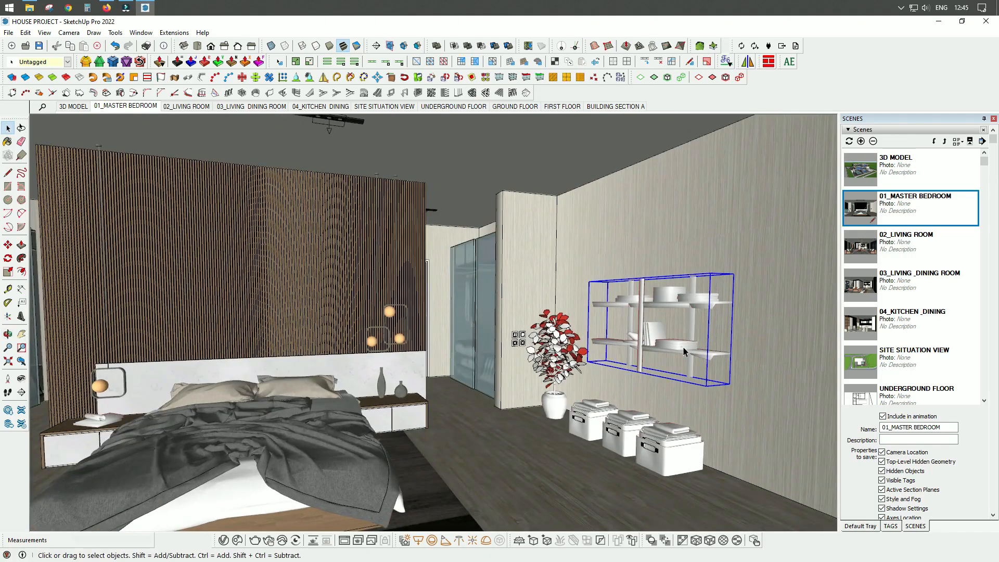
right_click(684, 349)
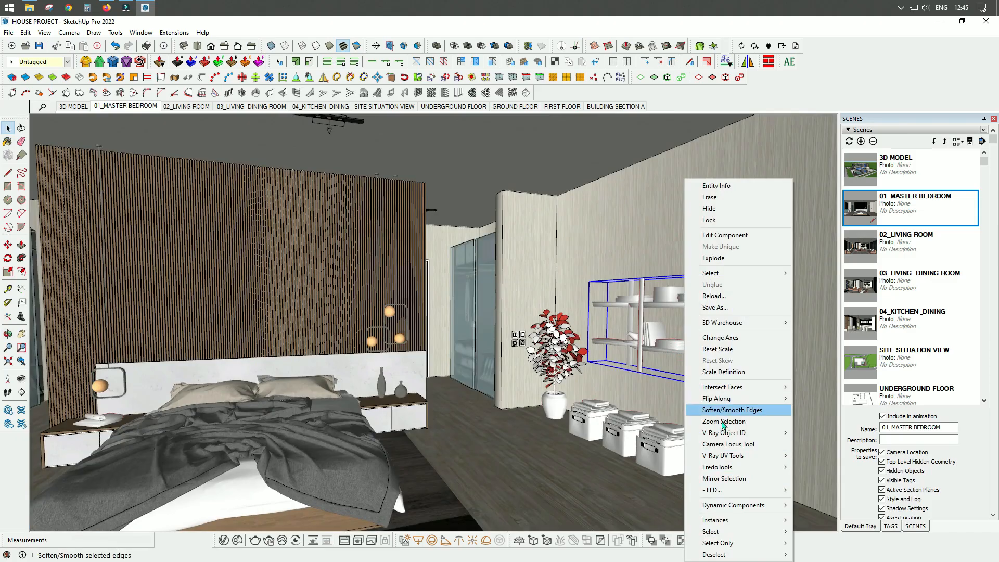
mouse_move(725, 400)
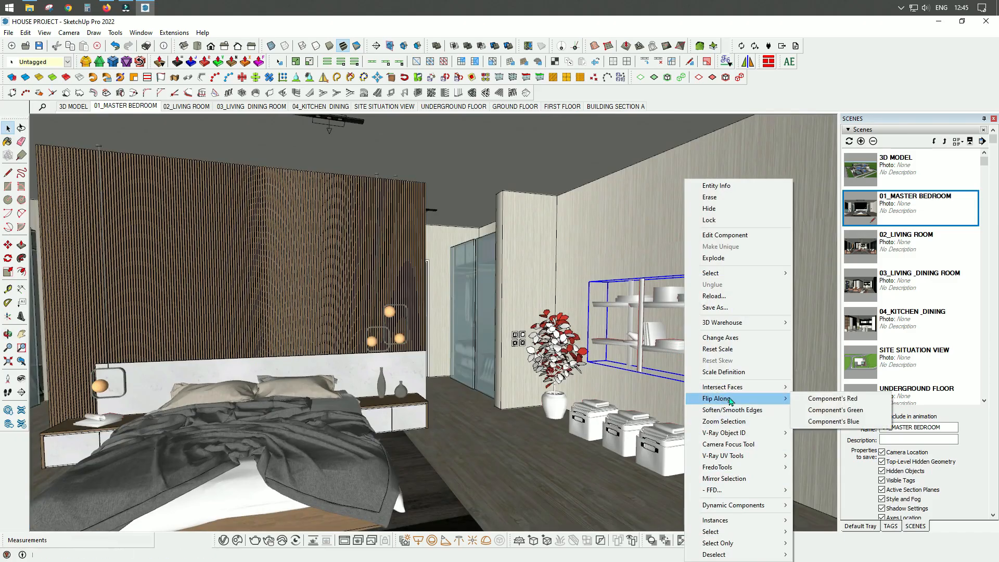
click(831, 399)
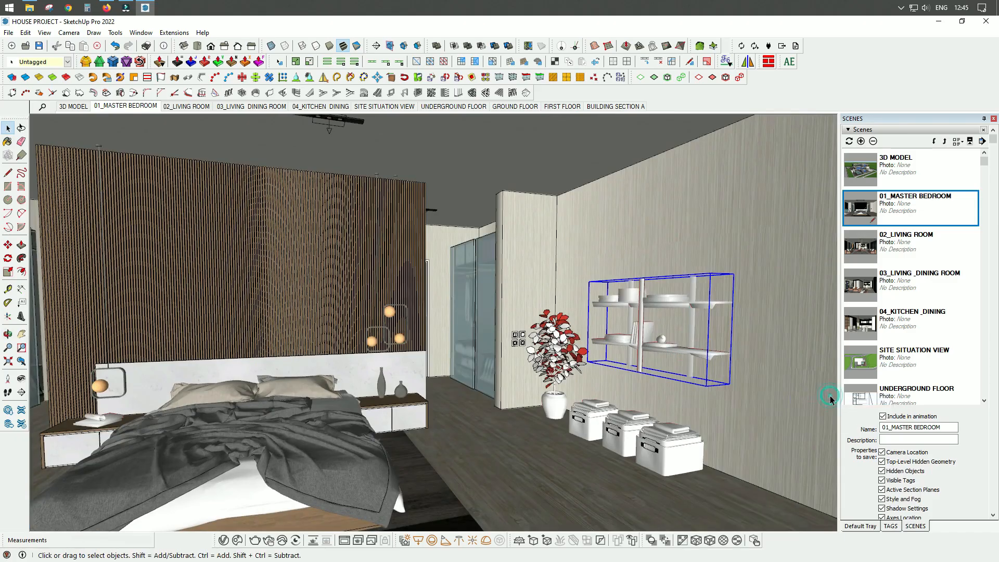
middle_drag(700, 321, 720, 374)
scroll(641, 354, up, 3)
middle_drag(642, 354, 663, 415)
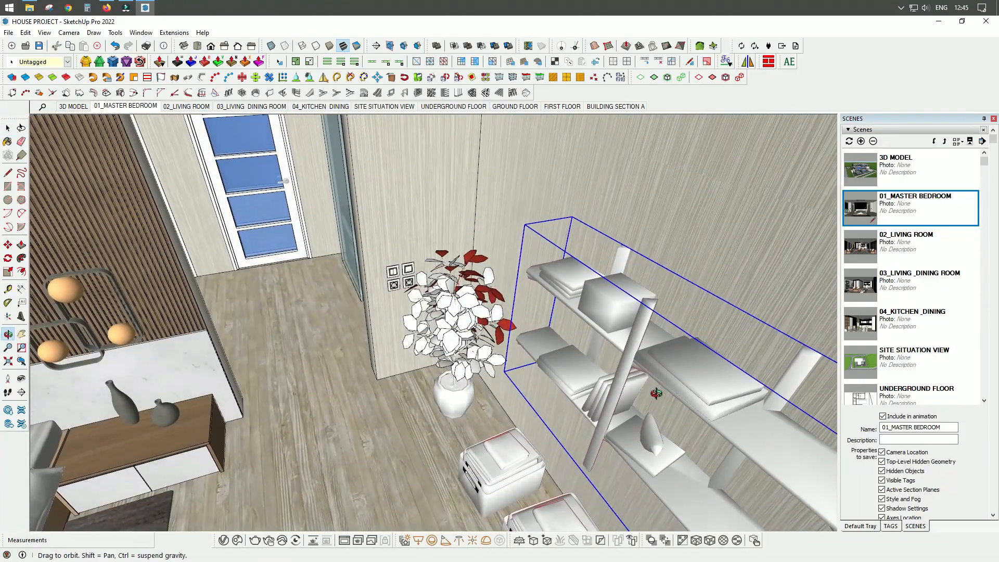
Restore the 01_MASTER BEDROOM scene and show the Decoration subcategory of Accessories in the Chaos Cosmos library
click(127, 106)
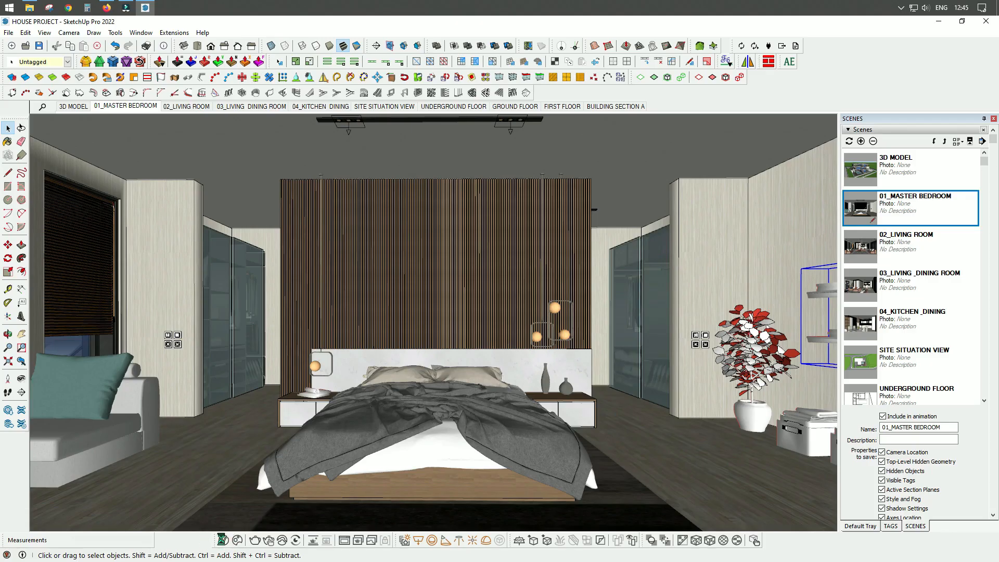
click(238, 540)
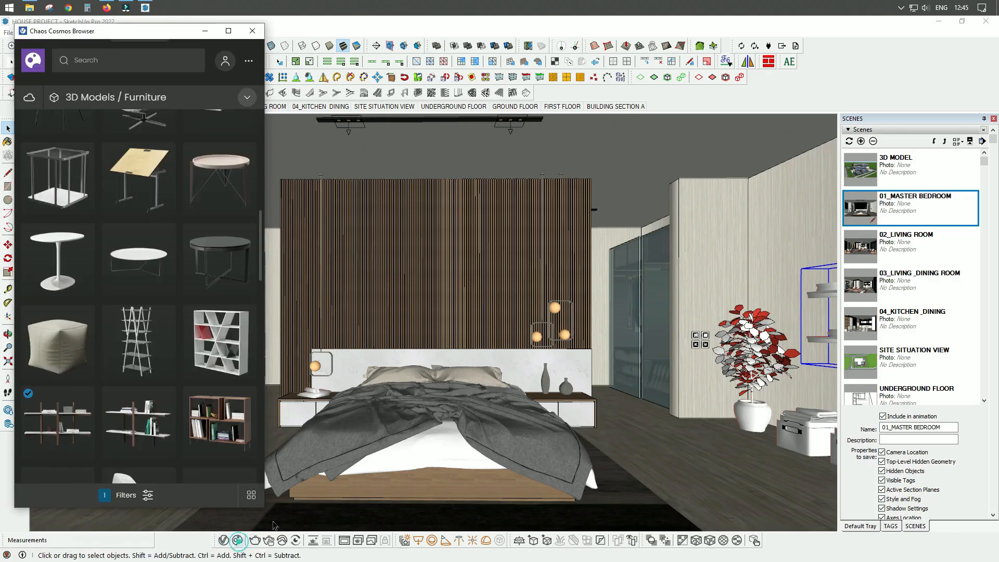
click(63, 95)
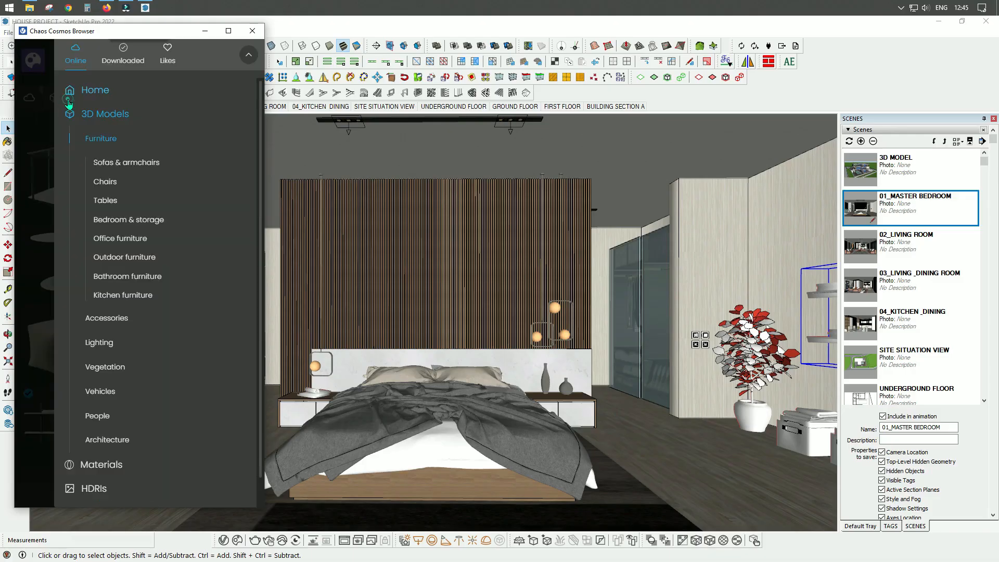
click(100, 117)
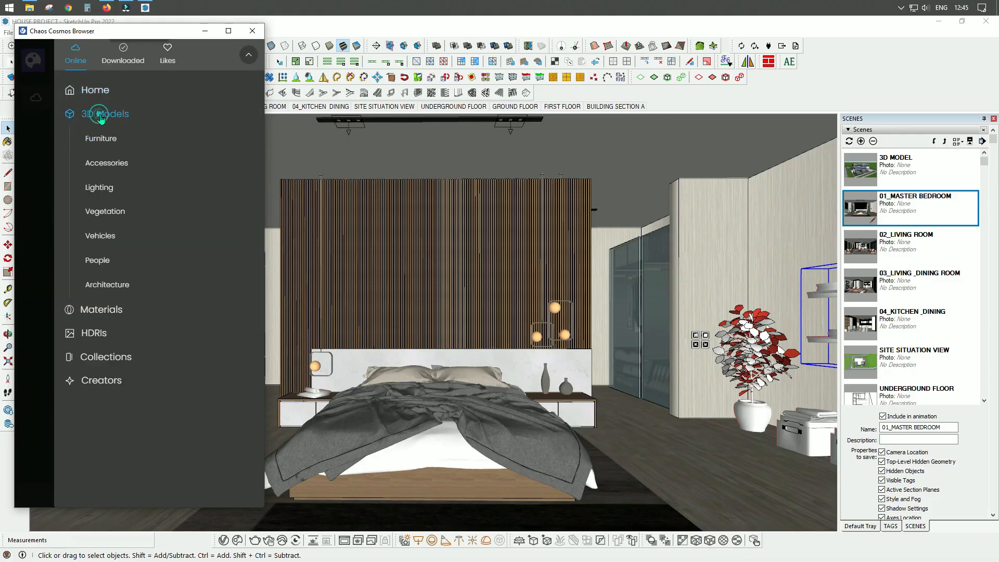
click(108, 162)
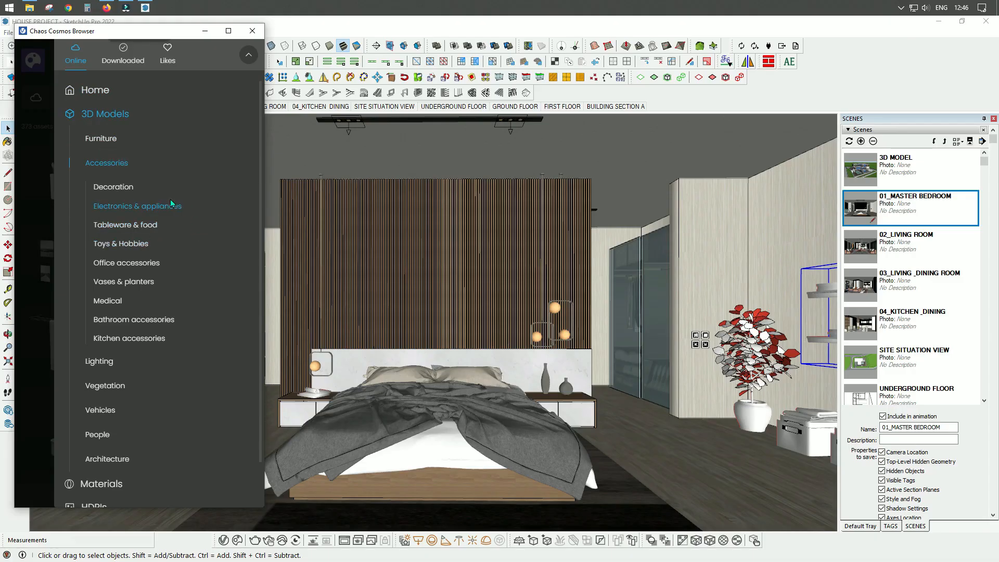
click(134, 193)
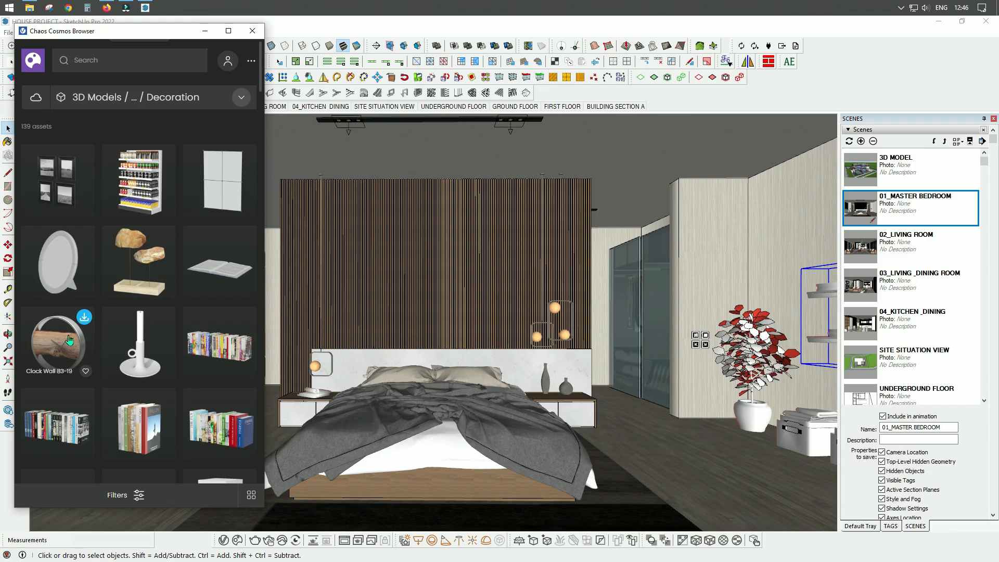
Browse the decoration assets and download Clock Wall 83-19
scroll(208, 260, down, 3)
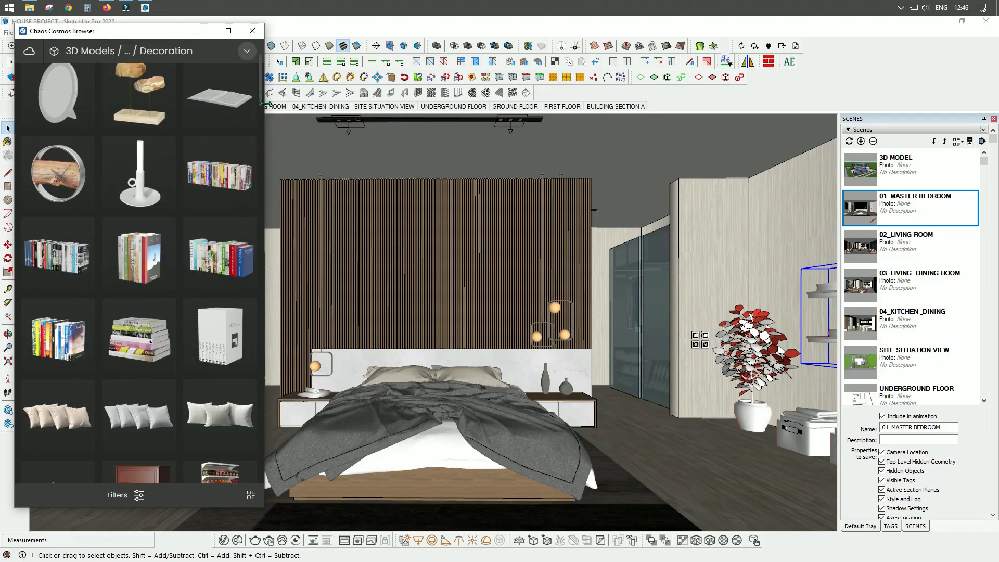
drag(262, 95, 287, 355)
drag(290, 367, 253, 126)
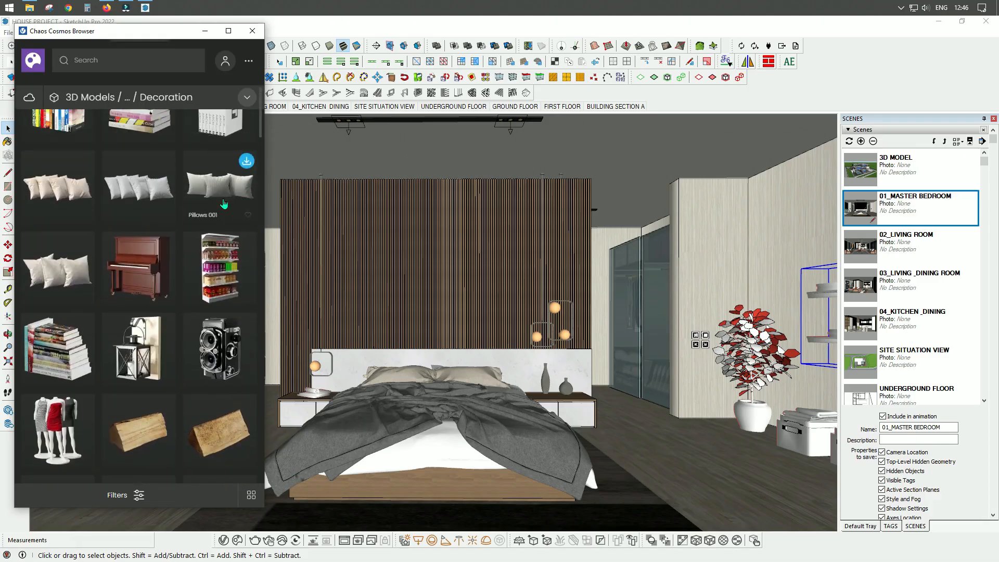
scroll(250, 171, up, 5)
click(86, 318)
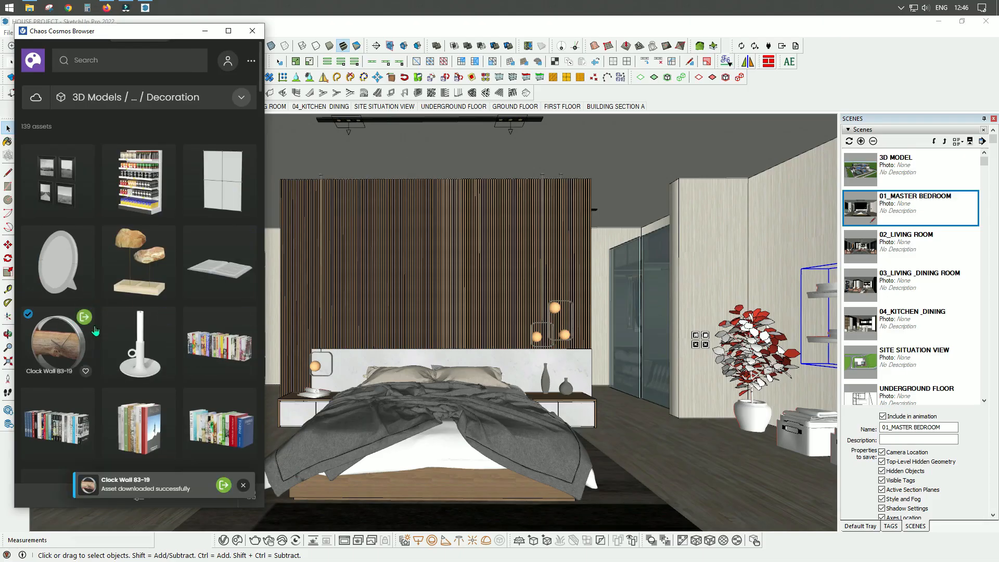
Import Clock Wall 83-19 into the model and place it on the wood-panelled wall behind the bed
click(84, 317)
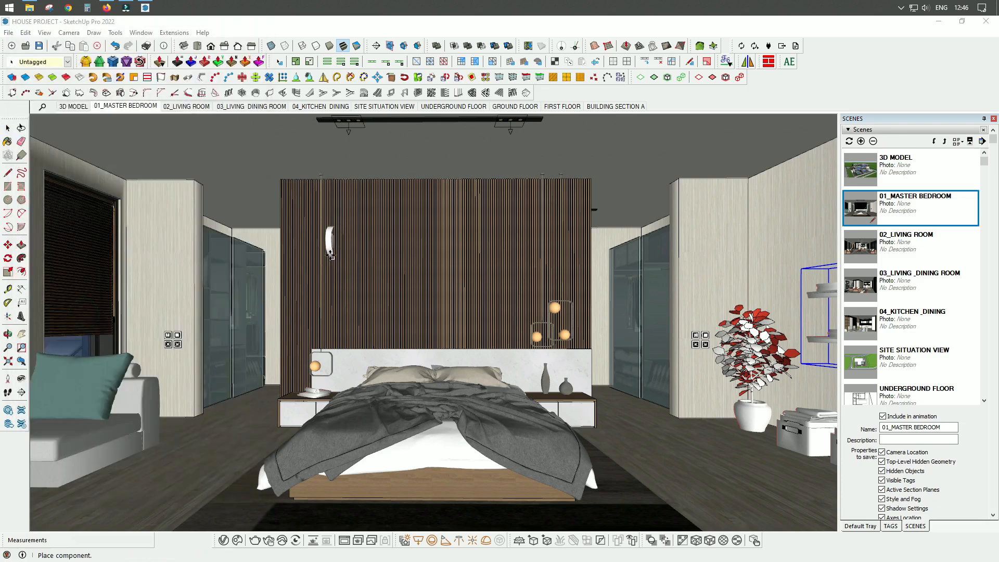
scroll(331, 255, up, 5)
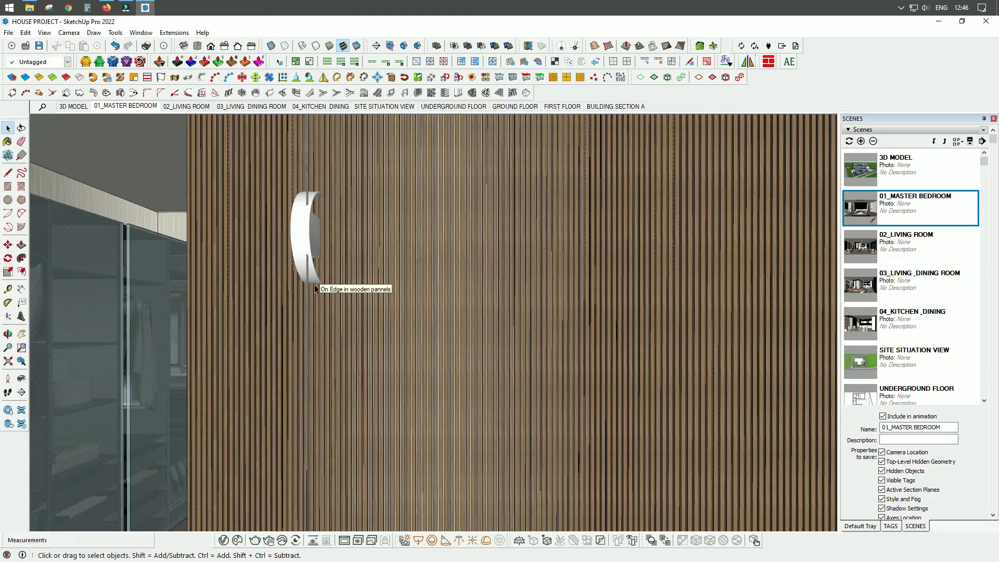
Rotate the wall clock 90° about the vertical axis so its face lies parallel to the wood panelling
click(313, 258)
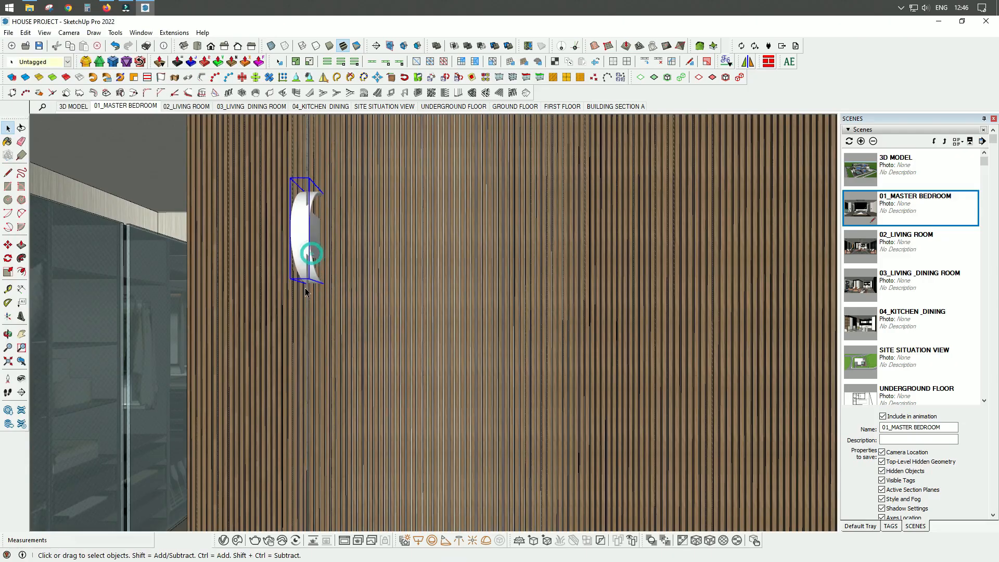
key(q)
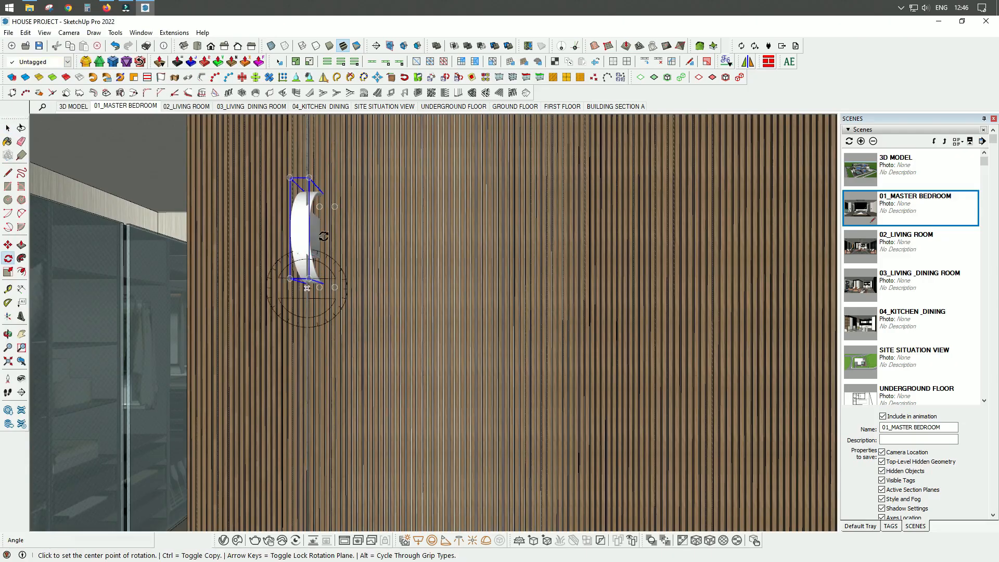
middle_drag(304, 216, 536, 427)
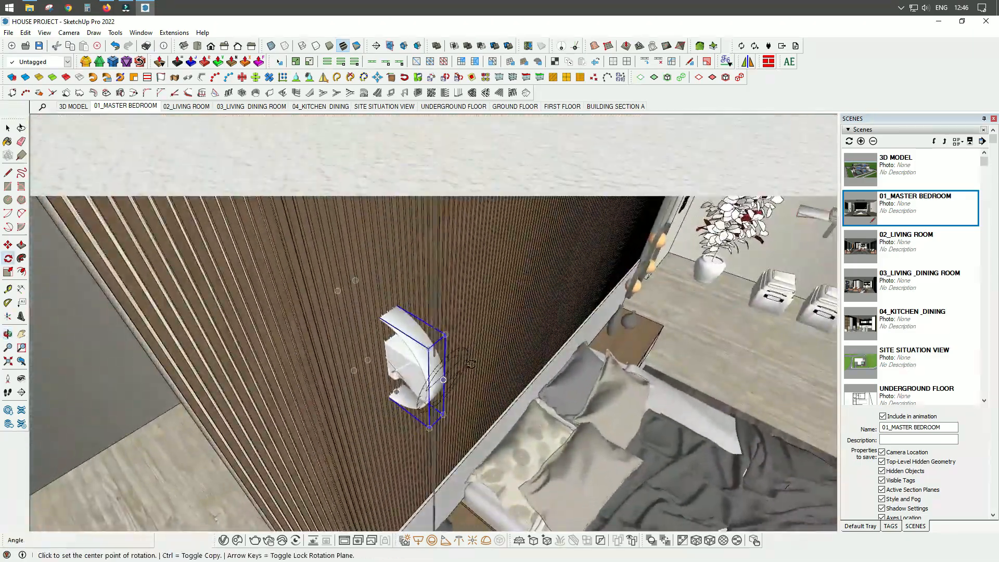
scroll(438, 369, up, 5)
click(392, 304)
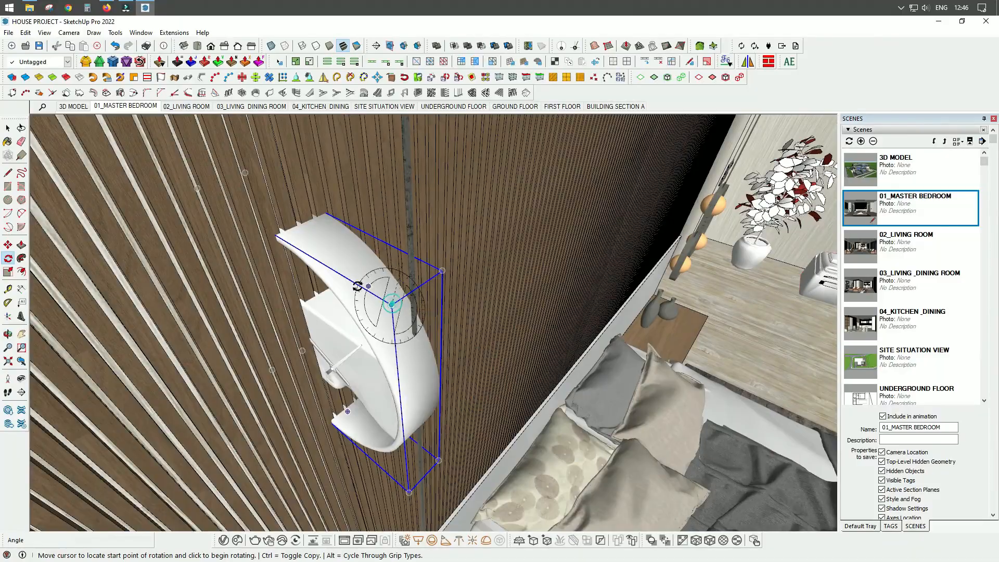
key(Escape)
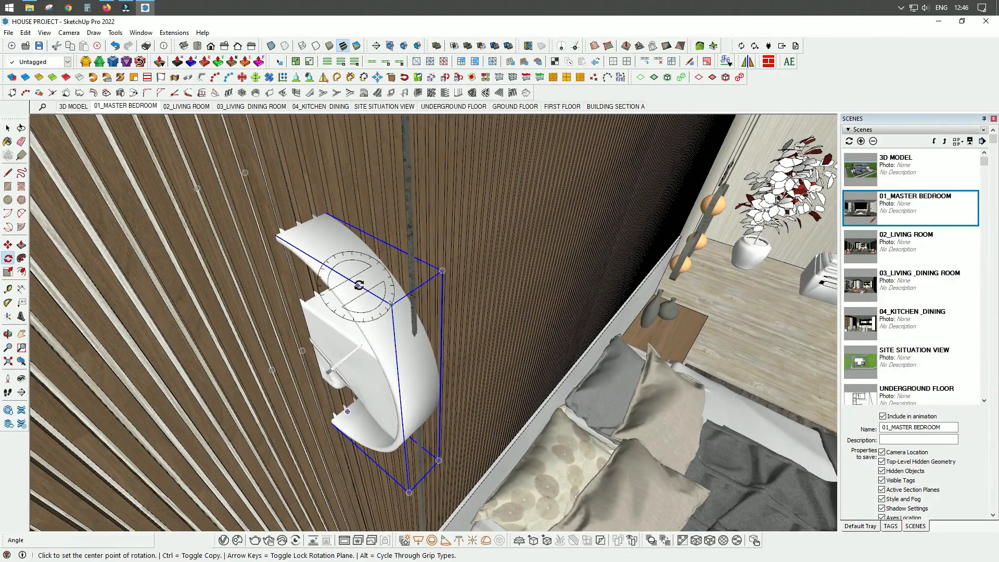
click(390, 303)
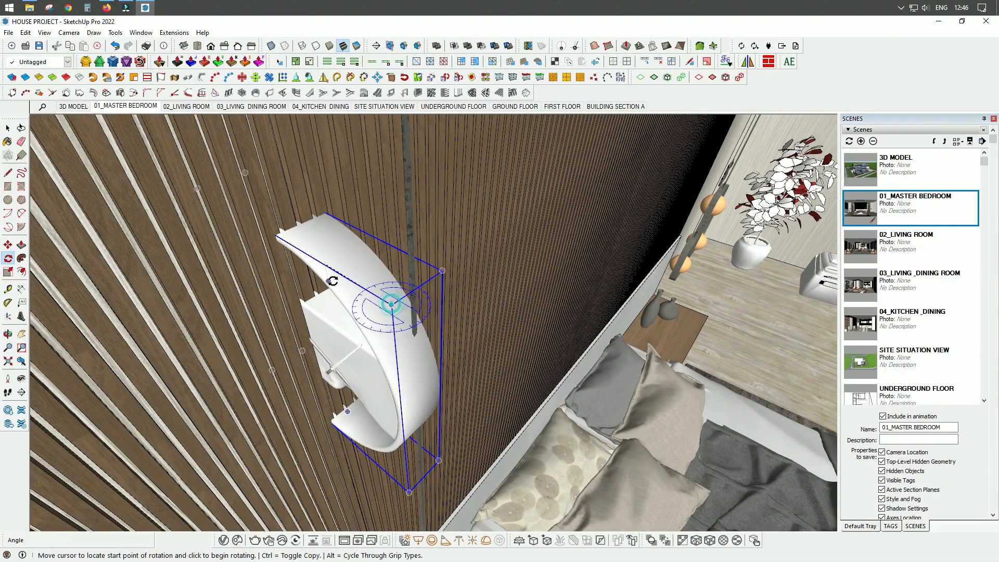
click(333, 278)
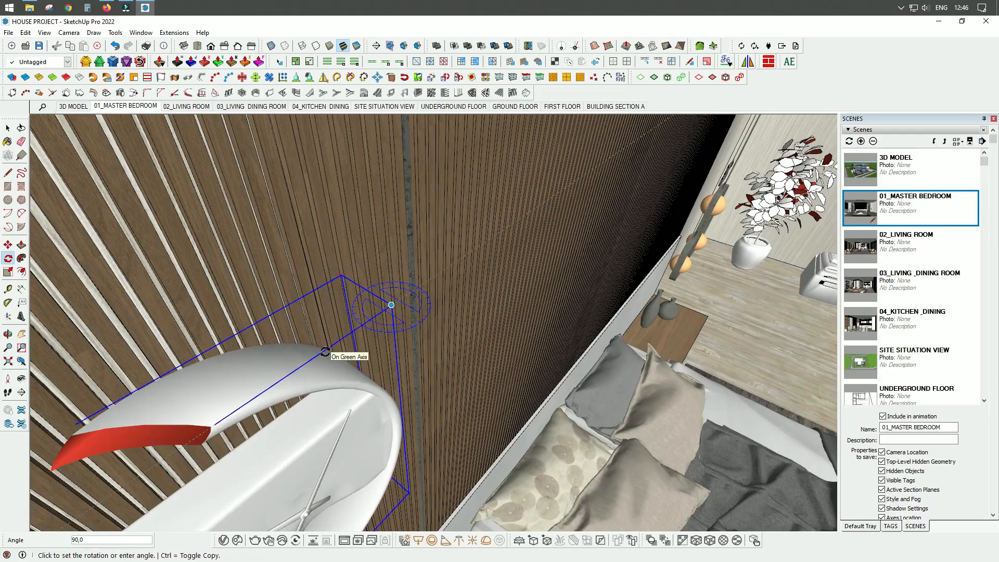
scroll(325, 338, down, 2)
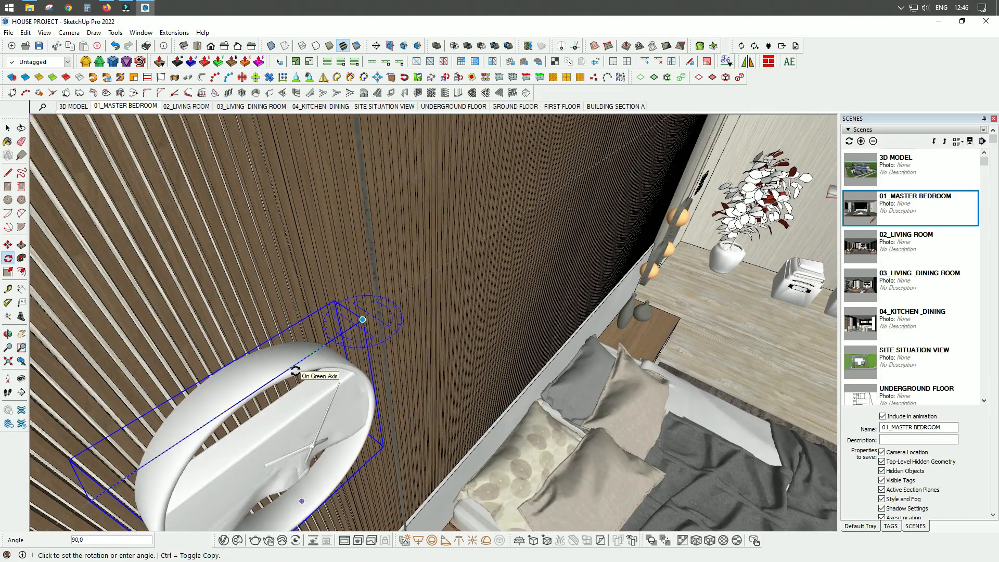
click(295, 370)
scroll(375, 285, down, 3)
middle_drag(323, 372, 455, 234)
key(q)
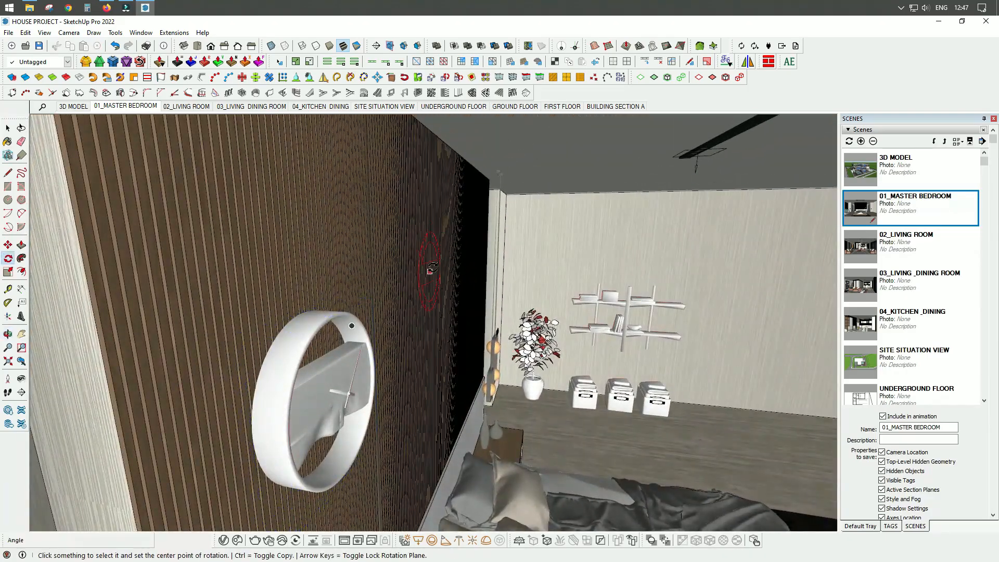
Move the clock about 269 mm so it sits against the wooden panels
key(m)
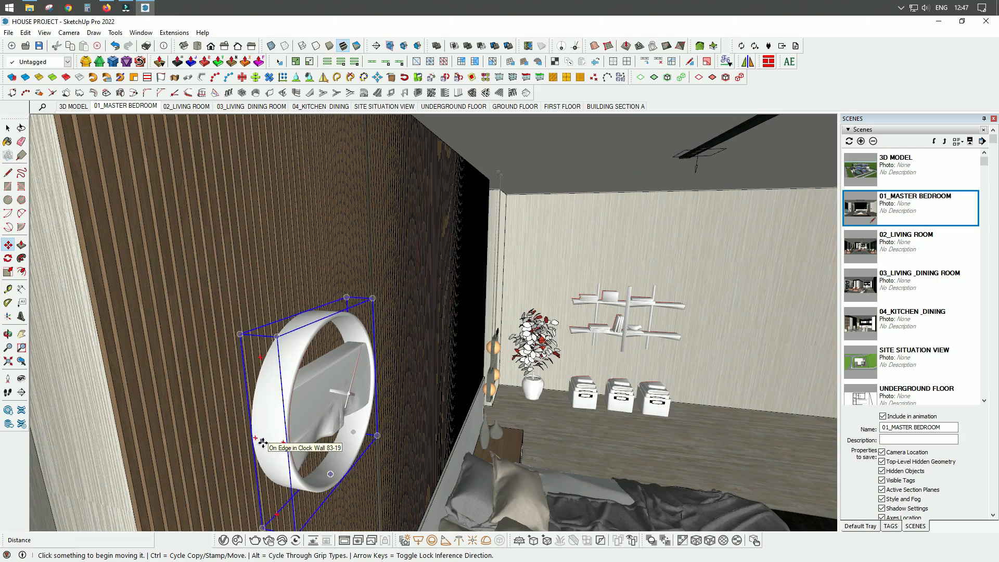
middle_drag(254, 436, 332, 364)
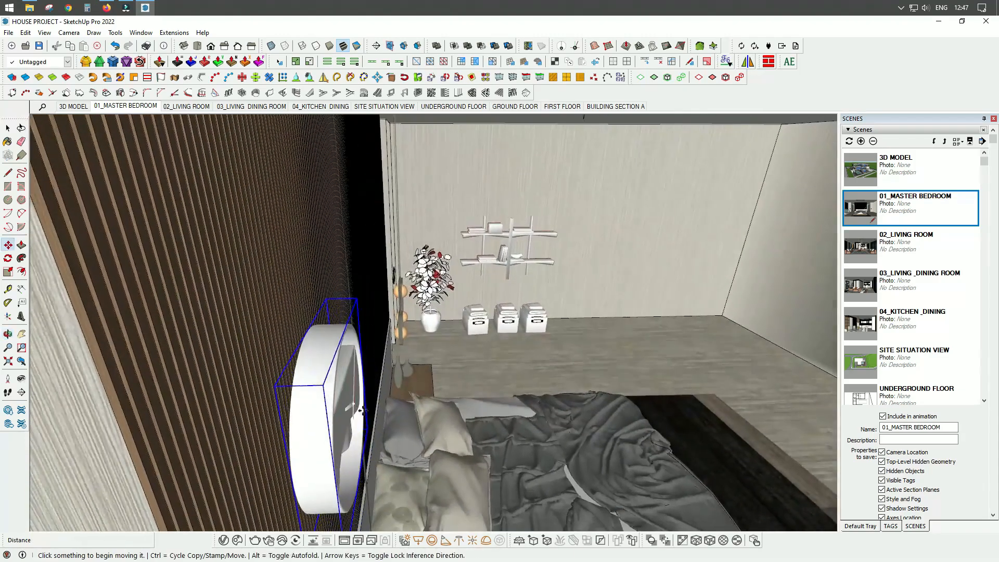
click(307, 334)
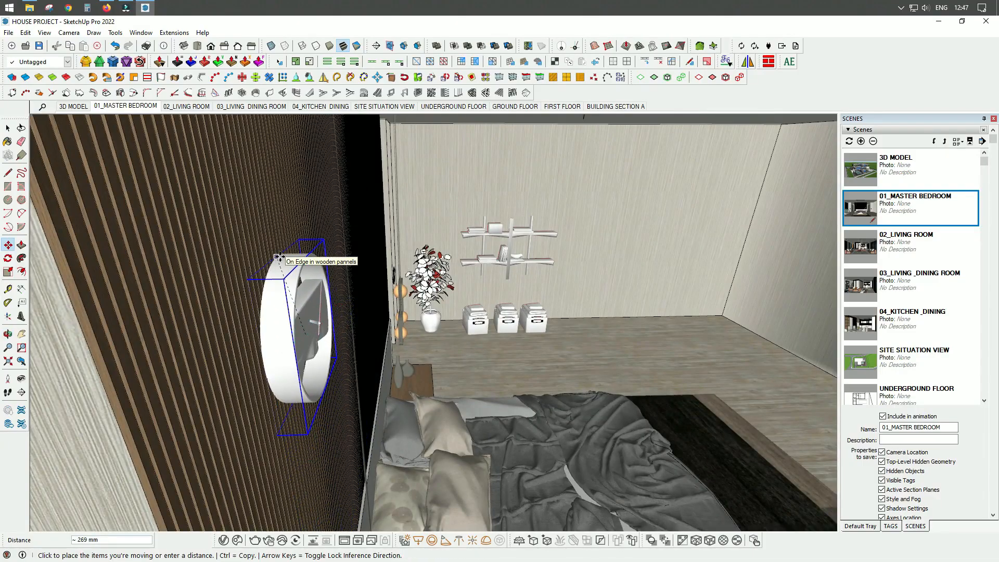
click(277, 256)
middle_drag(429, 279, 306, 296)
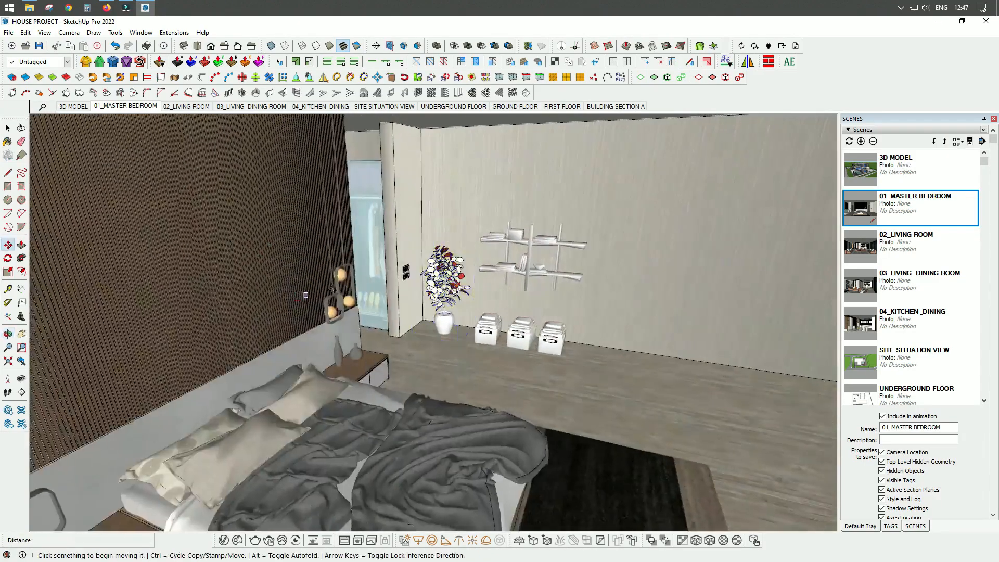
scroll(482, 277, down, 2)
scroll(409, 364, down, 2)
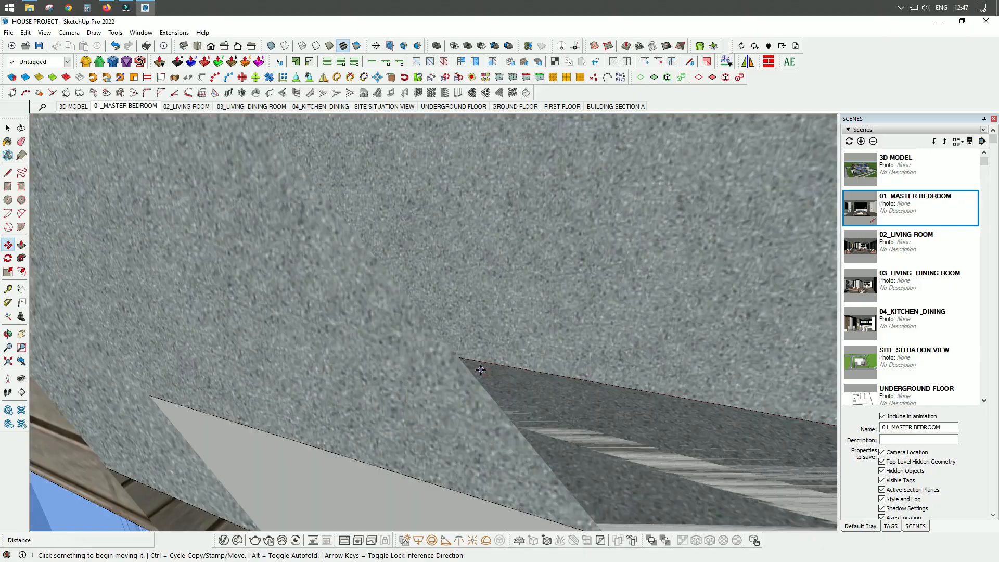
scroll(451, 338, up, 5)
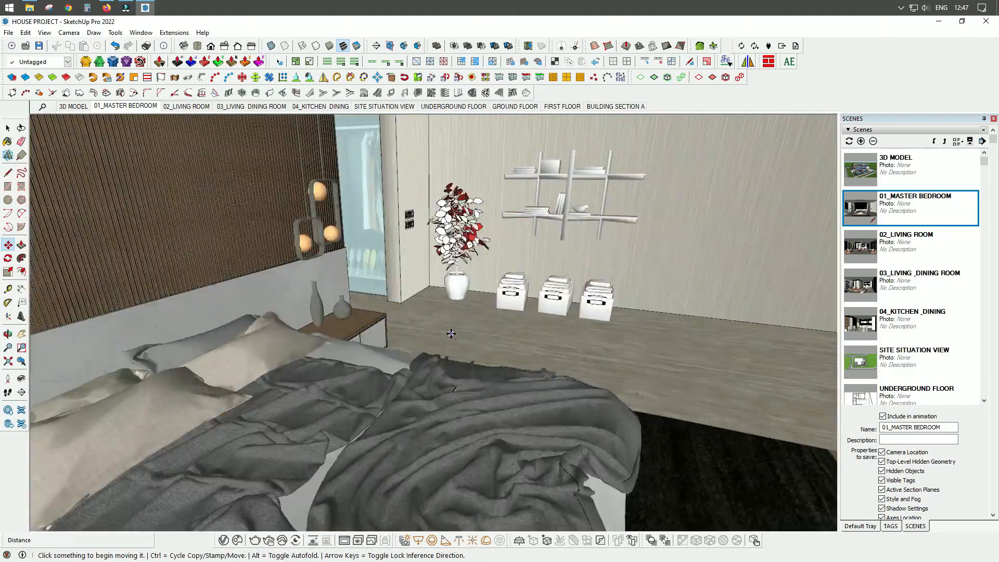
key(space)
Scale the clock up uniformly by a factor of about 1.4 from a corner grip
middle_drag(452, 347, 520, 421)
scroll(304, 276, up, 3)
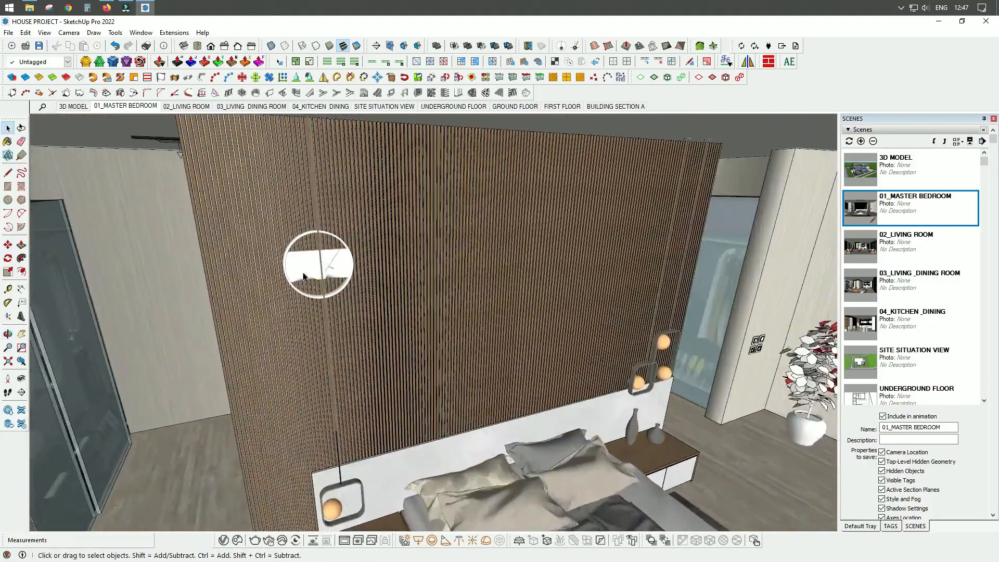
click(343, 271)
middle_drag(378, 375, 473, 351)
middle_drag(617, 385, 603, 448)
key(s)
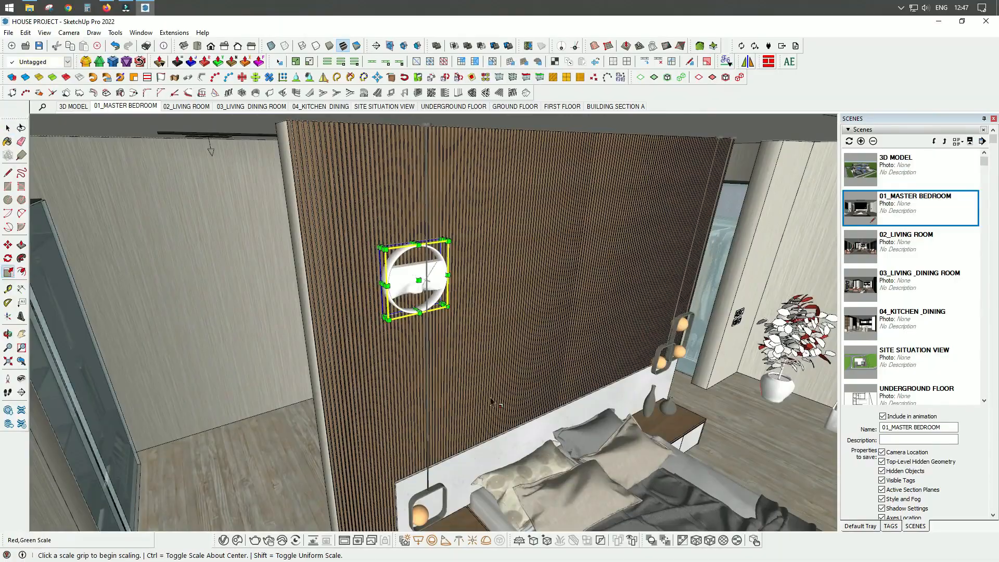
click(387, 322)
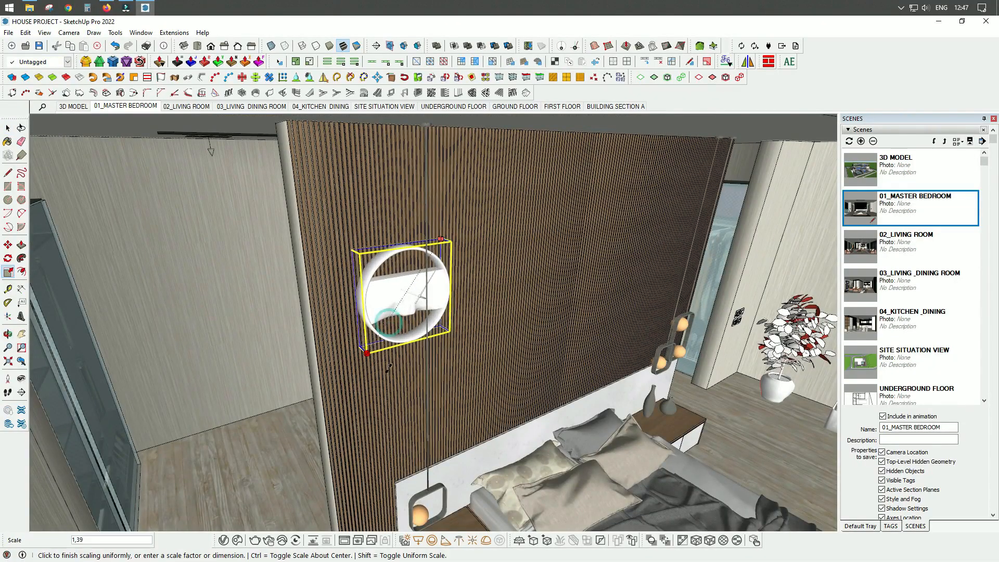
click(387, 374)
Scale the clock down along its green axis to make it thinner in depth
middle_drag(388, 374, 443, 310)
scroll(443, 310, up, 4)
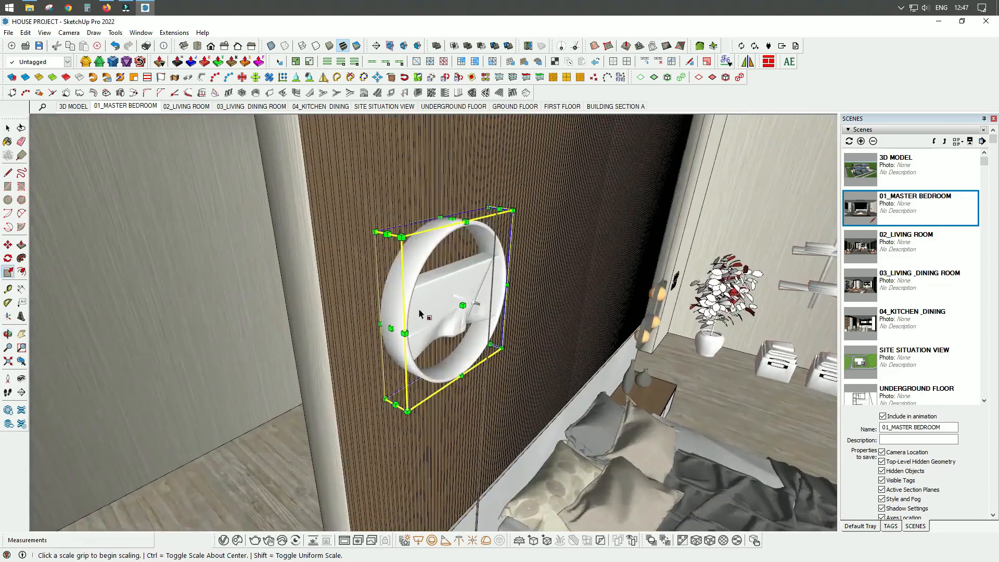
click(472, 303)
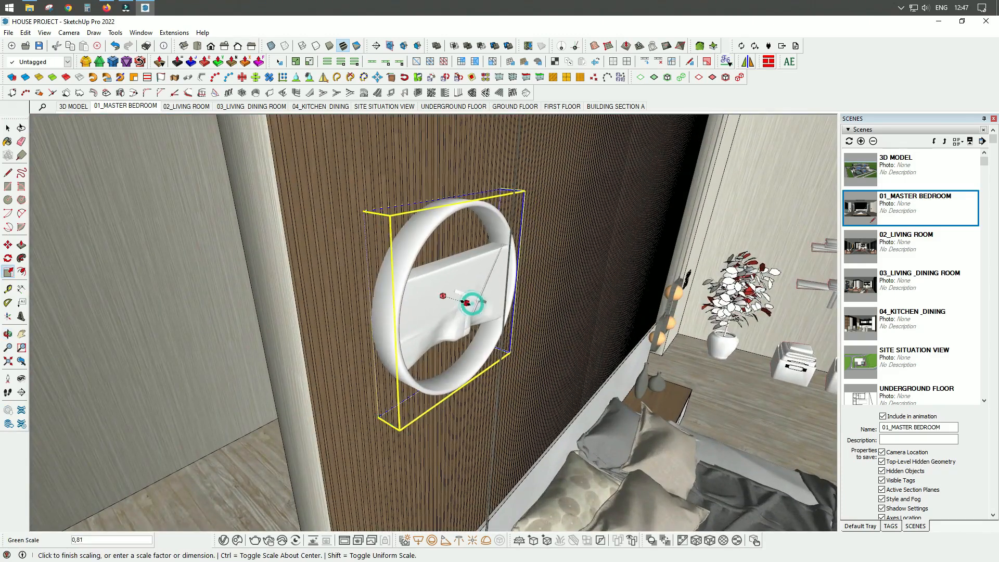
click(459, 300)
middle_drag(618, 373, 599, 343)
scroll(600, 342, down, 5)
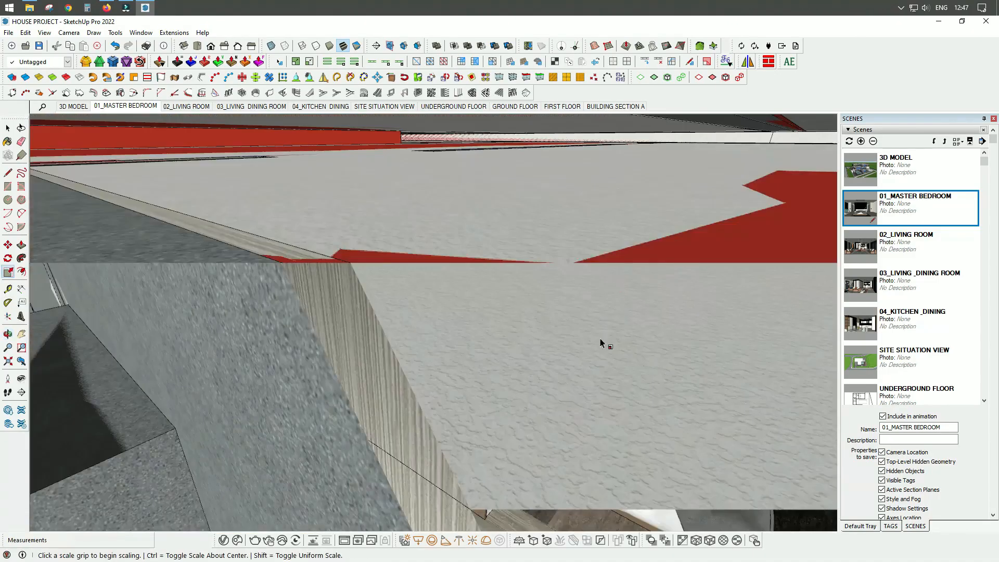
scroll(579, 392, up, 4)
scroll(544, 399, up, 3)
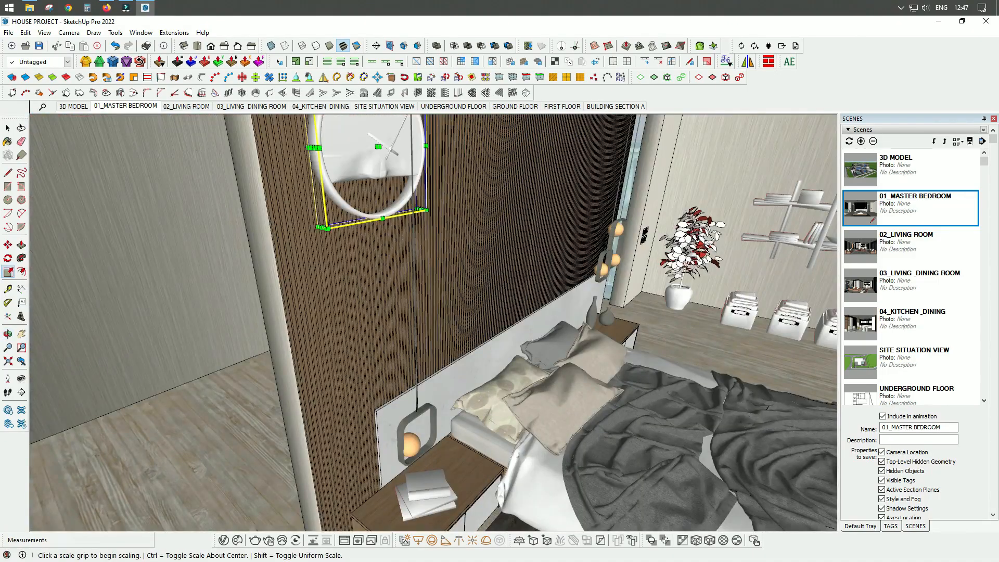
Restore the 01_MASTER BEDROOM scene and move the clock about 659 mm lower, above the bedside table with the books
click(120, 107)
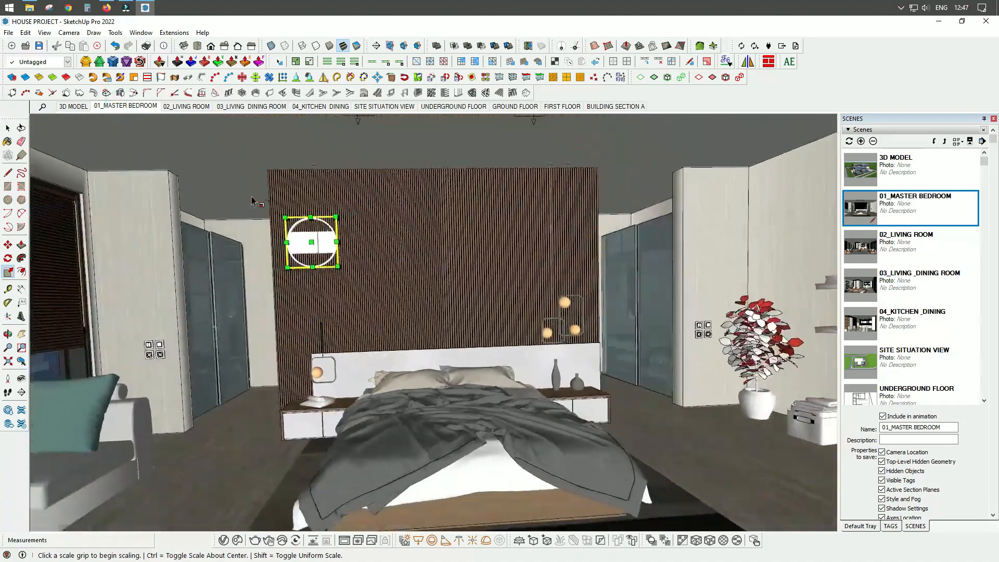
key(space)
key(m)
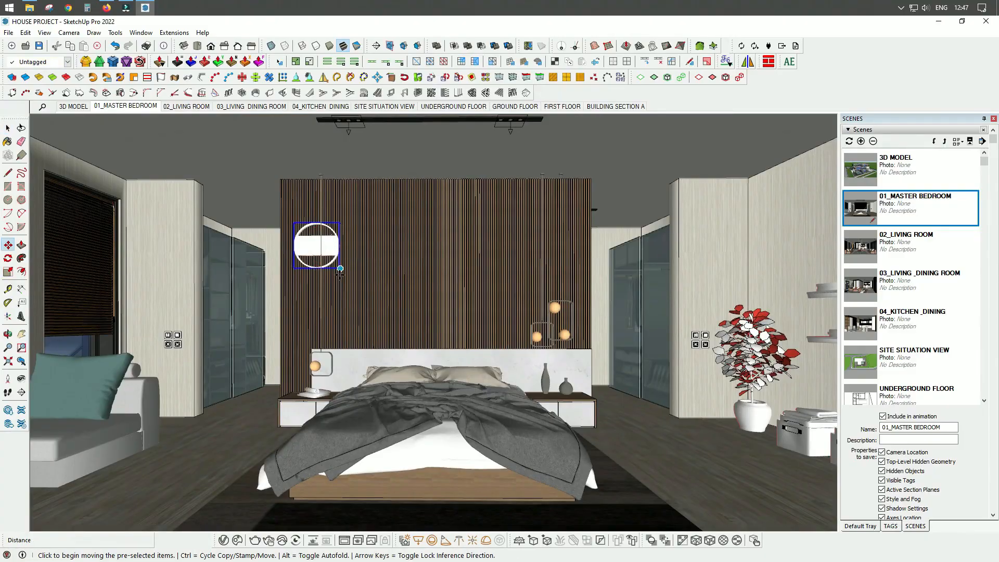
click(340, 273)
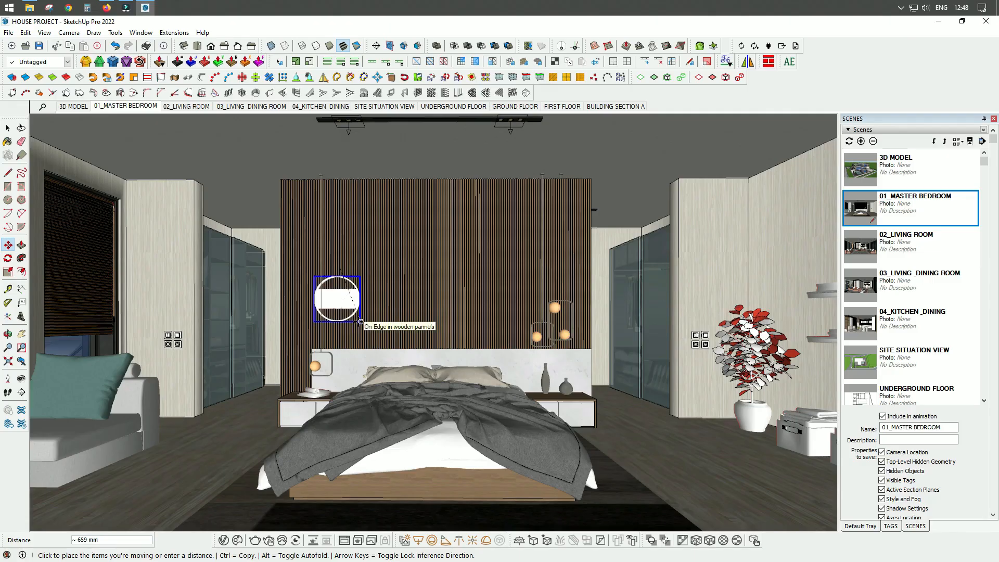
click(360, 322)
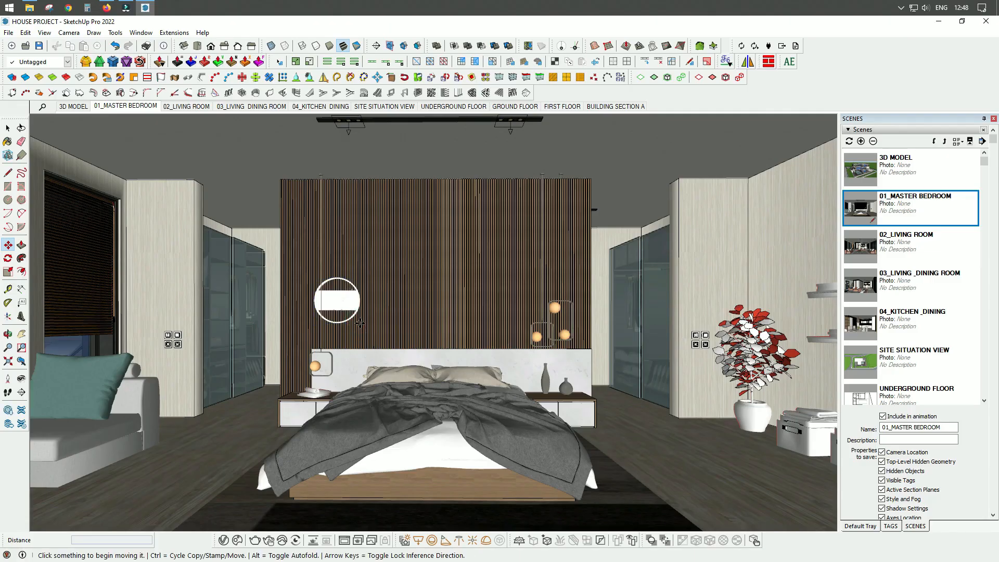
key(space)
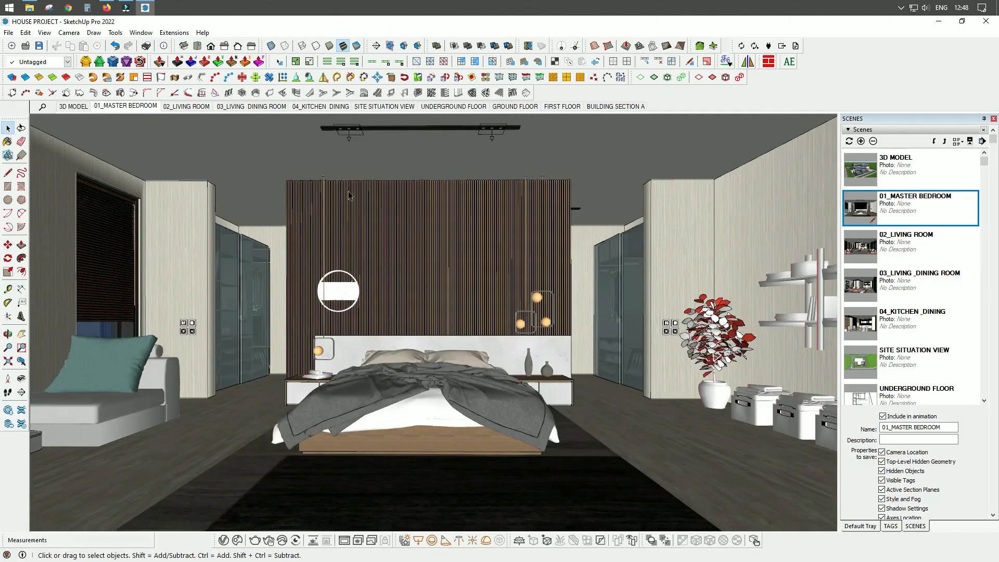
scroll(380, 270, down, 3)
scroll(380, 270, up, 4)
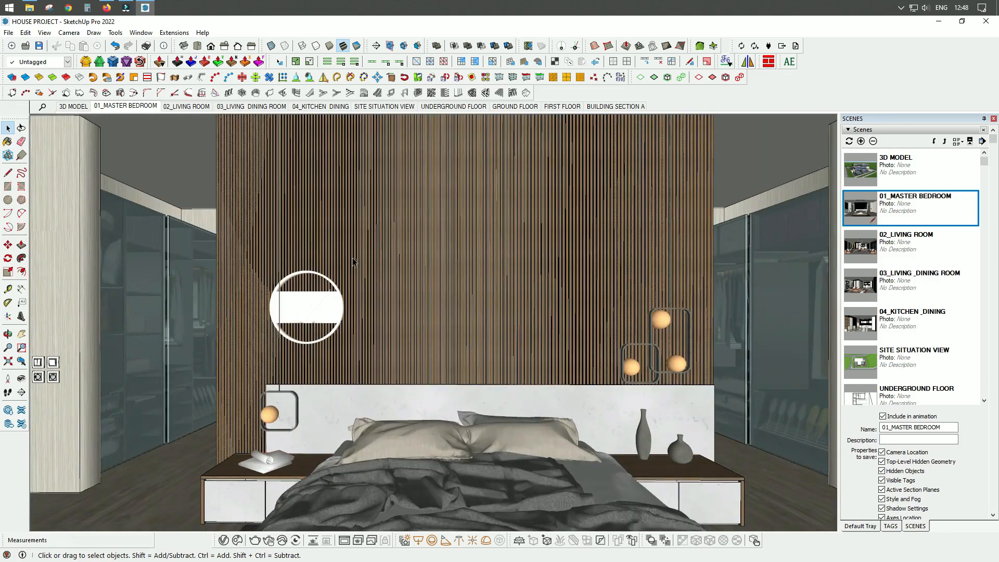
click(128, 106)
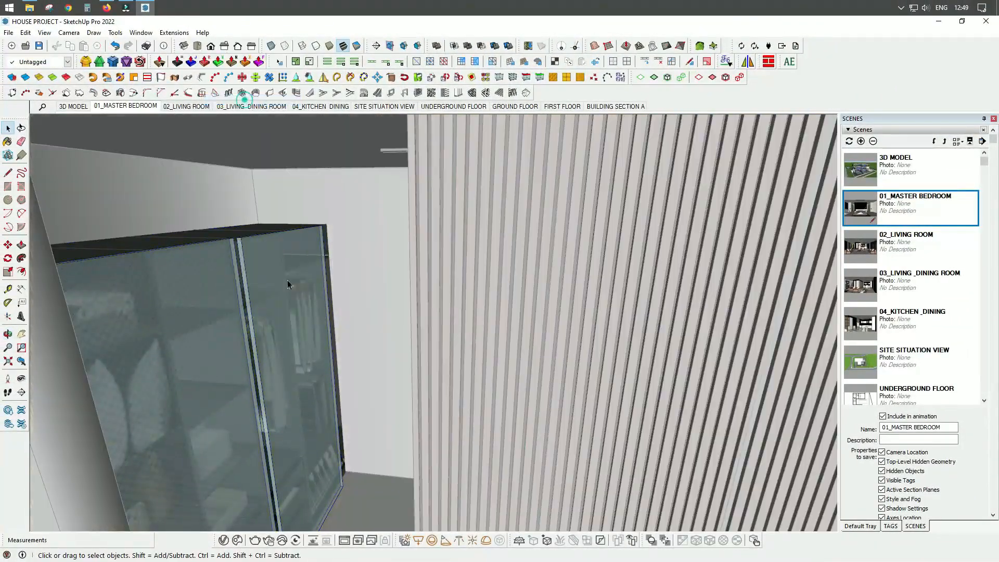
Hide the wardrobe's glass doors inside the master bed furniture group to expose the closet shelving
click(182, 272)
right_click(273, 244)
click(203, 267)
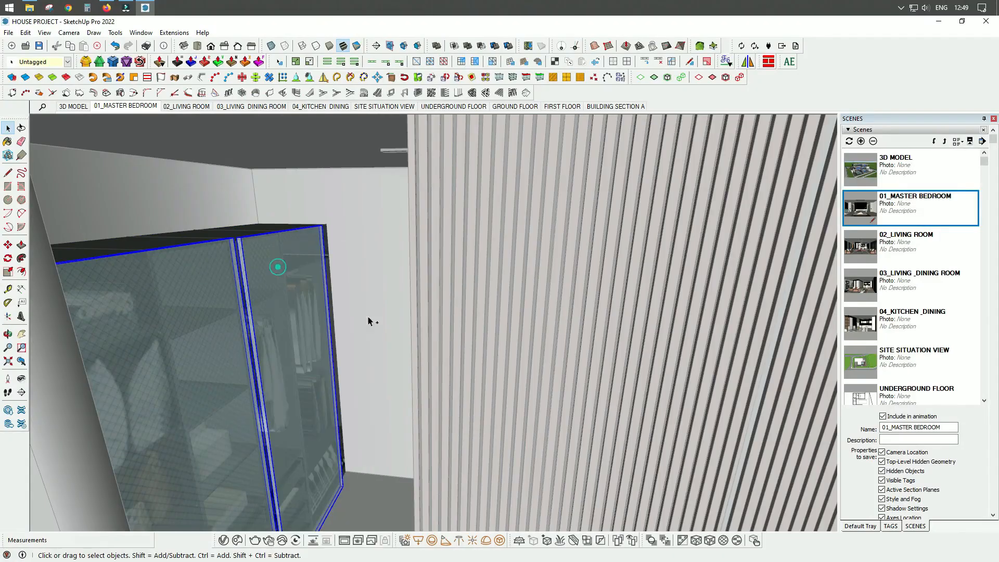
click(889, 525)
scroll(915, 444, down, 2)
click(851, 447)
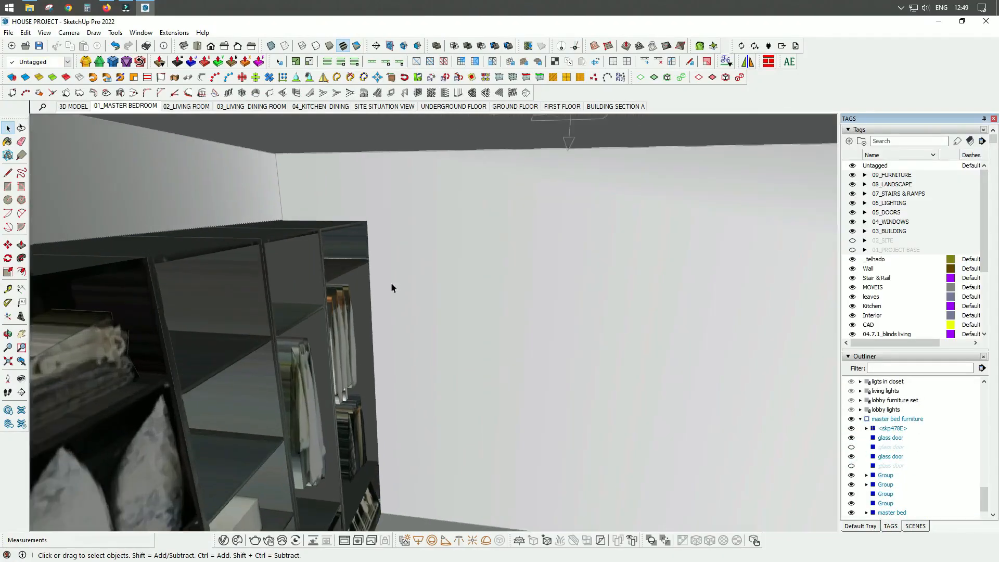
Open the closet shelving group for editing and stretch its end cabinet vertically up to the ceiling
click(107, 239)
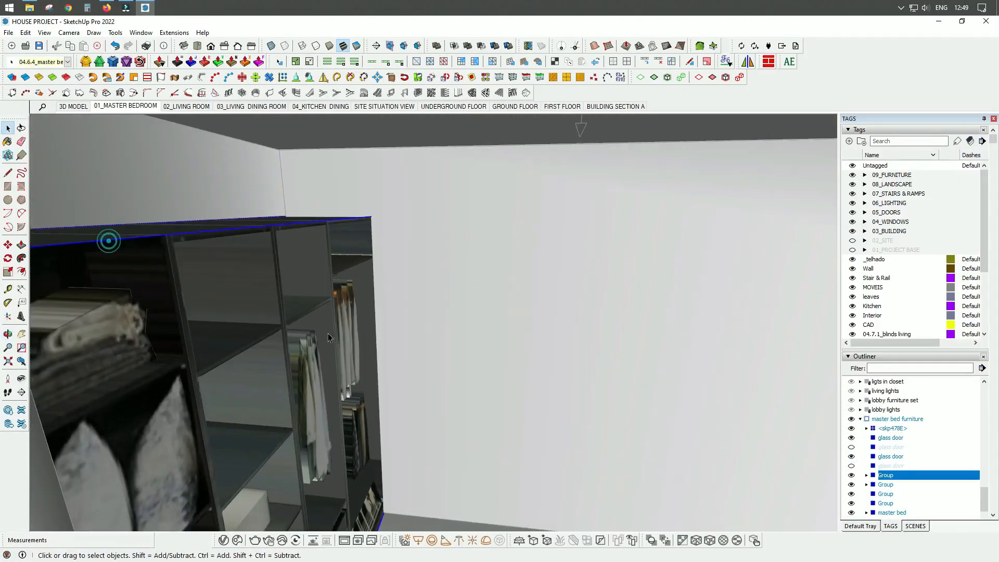
right_click(305, 334)
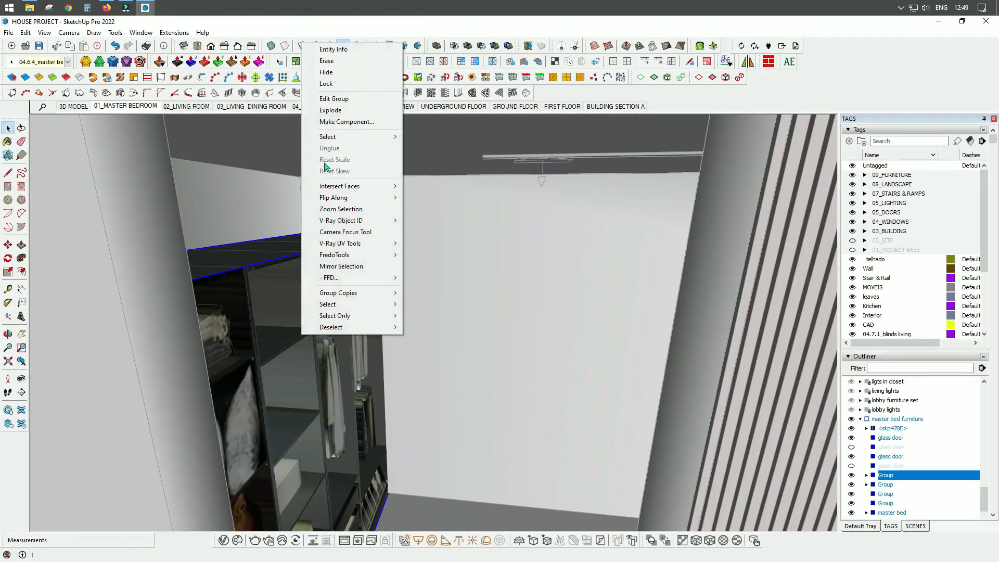
click(333, 102)
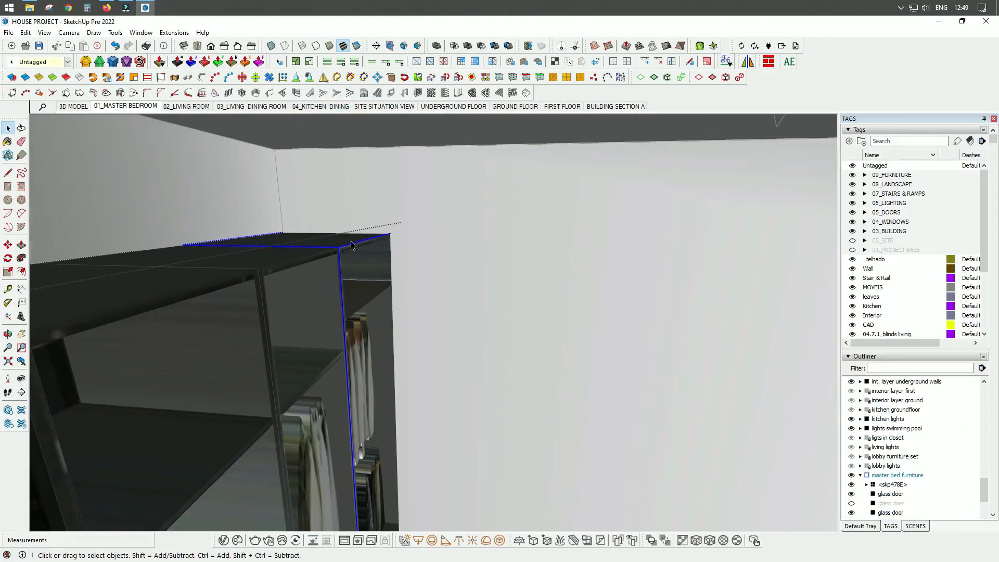
key(s)
middle_drag(334, 234, 272, 312)
drag(256, 263, 299, 165)
Stretch the middle cabinet, next to the end one, vertically up to the ceiling
middle_drag(299, 164, 281, 292)
key(space)
click(274, 297)
key(s)
drag(221, 292, 312, 169)
Scale the cabinet with the pillows and folded blankets vertically by a factor of about 1.18 to reach the ceiling
key(space)
click(174, 327)
key(s)
middle_drag(266, 328, 187, 322)
drag(94, 292, 67, 140)
key(ctrl+z)
drag(97, 291, 145, 160)
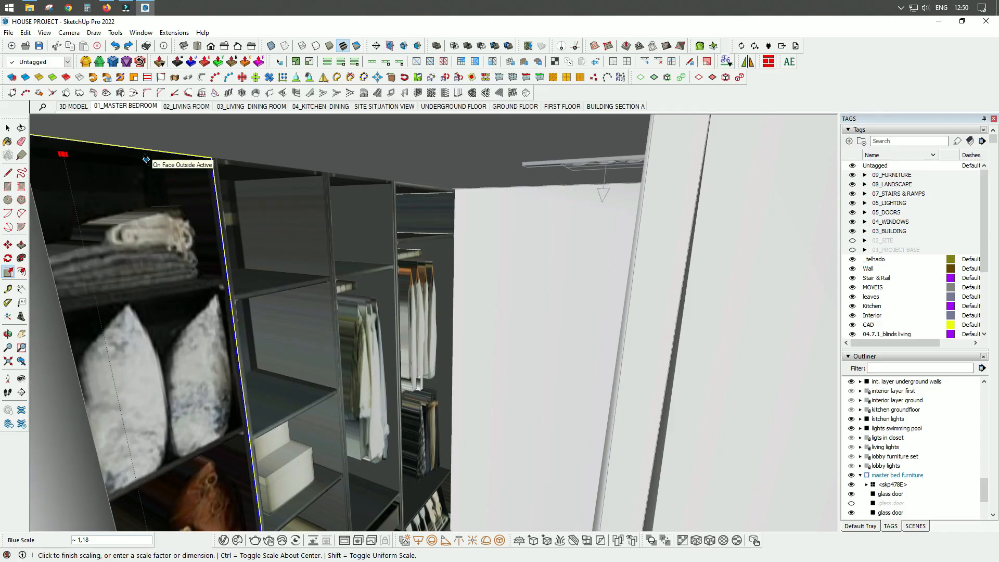
click(148, 161)
Unhide the narrow glass door in front of the hanging clothes and stretch it vertically toward the ceiling
key(space)
click(269, 323)
middle_drag(270, 323, 276, 291)
click(851, 504)
click(432, 291)
key(s)
scroll(412, 234, up, 2)
click(409, 252)
click(409, 168)
Fine-tune the narrow glass door's height so it lines up with the top of the shelving
scroll(425, 303, down, 2)
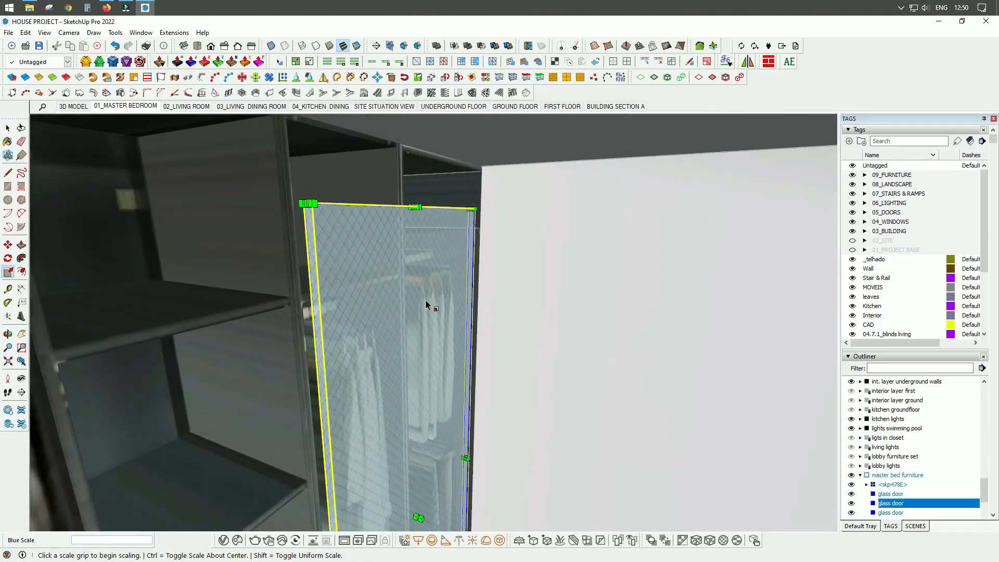
click(412, 207)
mouse_move(411, 219)
middle_down()
mouse_move(409, 254)
mouse_move(416, 214)
middle_up()
click(419, 193)
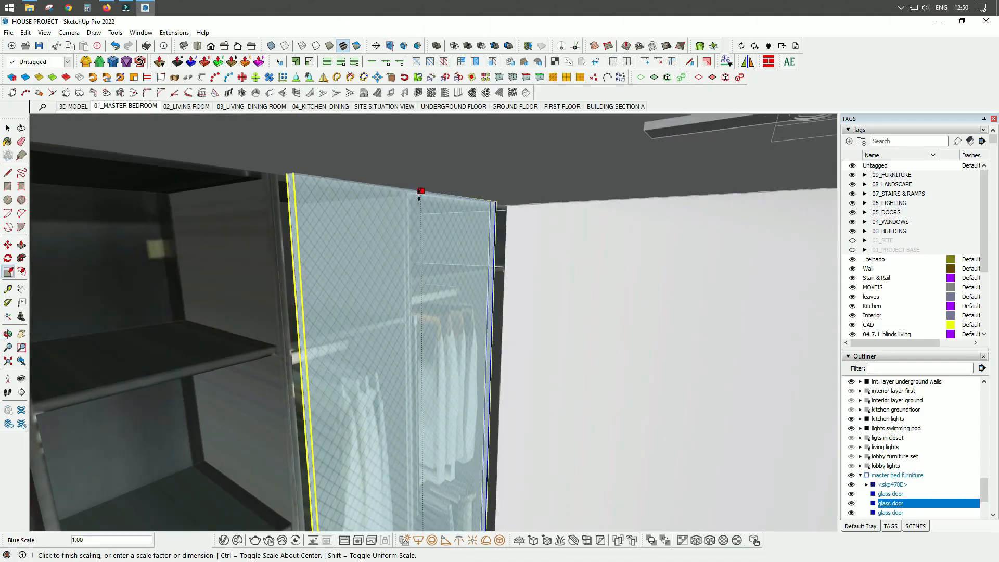
click(419, 198)
scroll(853, 463, down, 2)
Unhide the wider glass door of the same wardrobe and stretch it vertically up to the top of the cabinets
click(851, 465)
key(space)
click(211, 372)
key(s)
scroll(446, 337, down, 2)
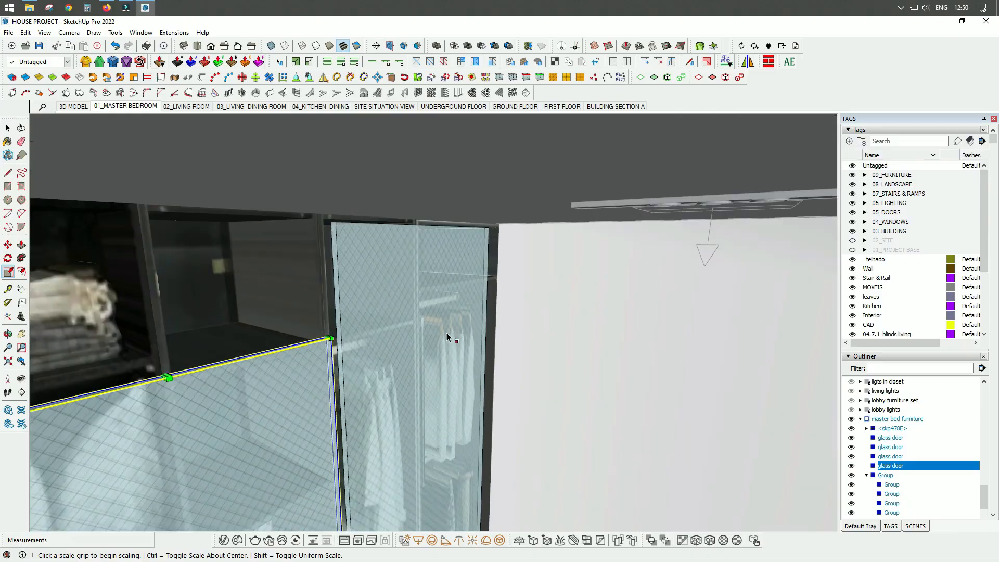
click(138, 215)
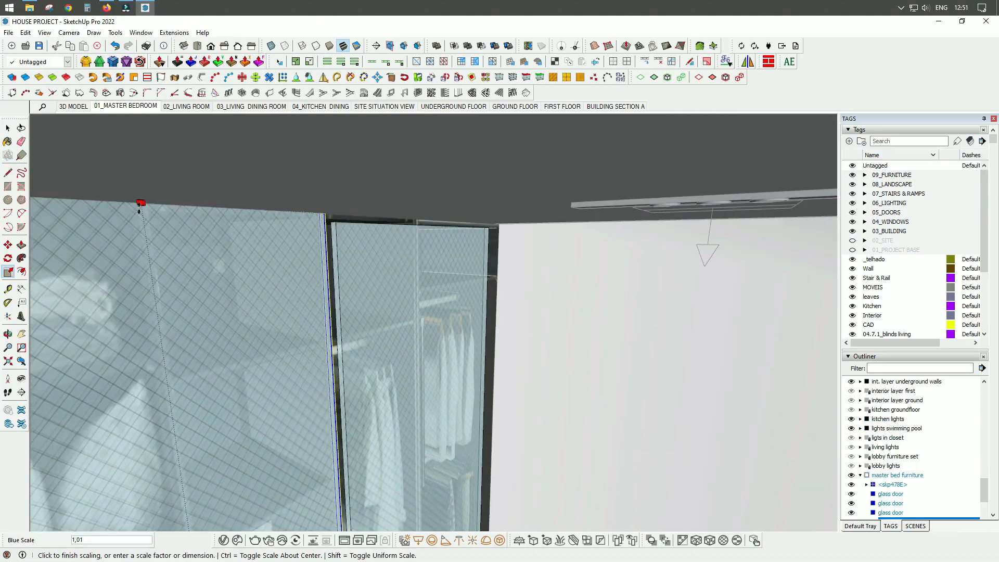
click(356, 243)
click(423, 225)
click(449, 225)
scroll(448, 234, down, 1)
Hide both glass doors of the opposite wardrobe to expose its shelving
middle_drag(446, 265, 383, 330)
key(space)
ctrl+click(576, 413)
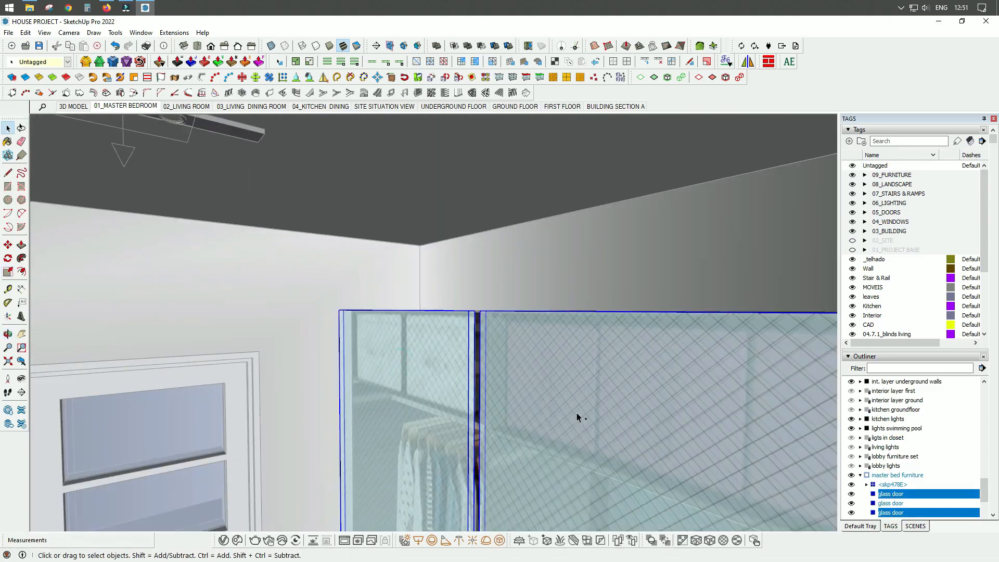
key(h)
Stretch the opposite wardrobe's shelving vertically up to the ceiling
click(466, 360)
key(s)
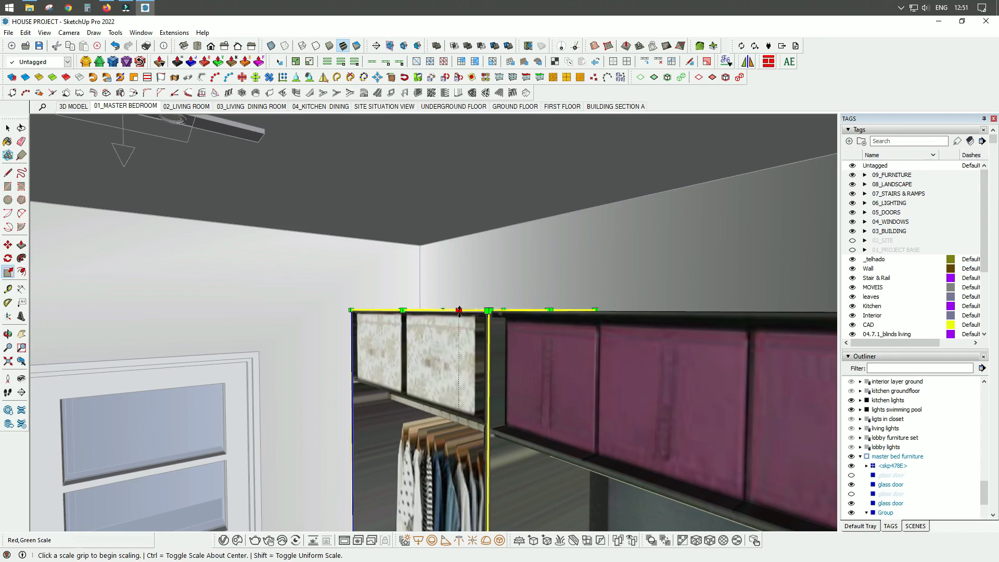
click(459, 311)
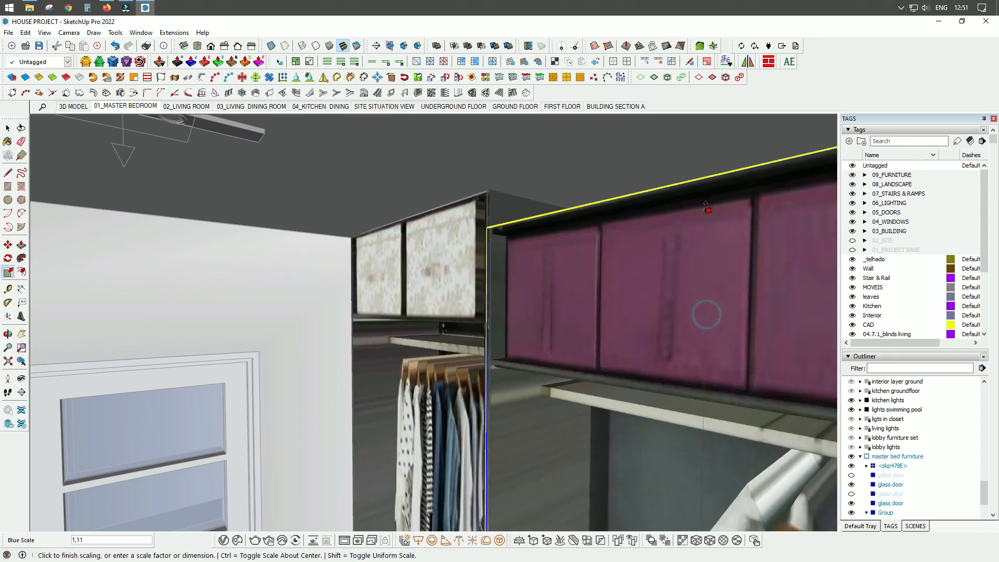
click(706, 156)
Close the furniture group and unhide both glass doors of the opposite wardrobe
key(space)
key(Escape)
click(851, 484)
click(851, 503)
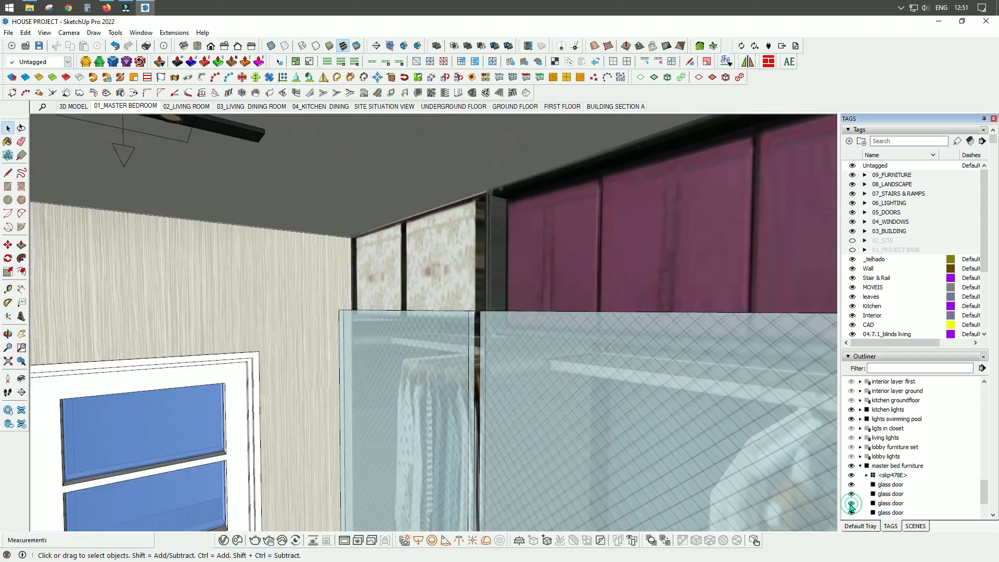
click(426, 353)
key(s)
key(space)
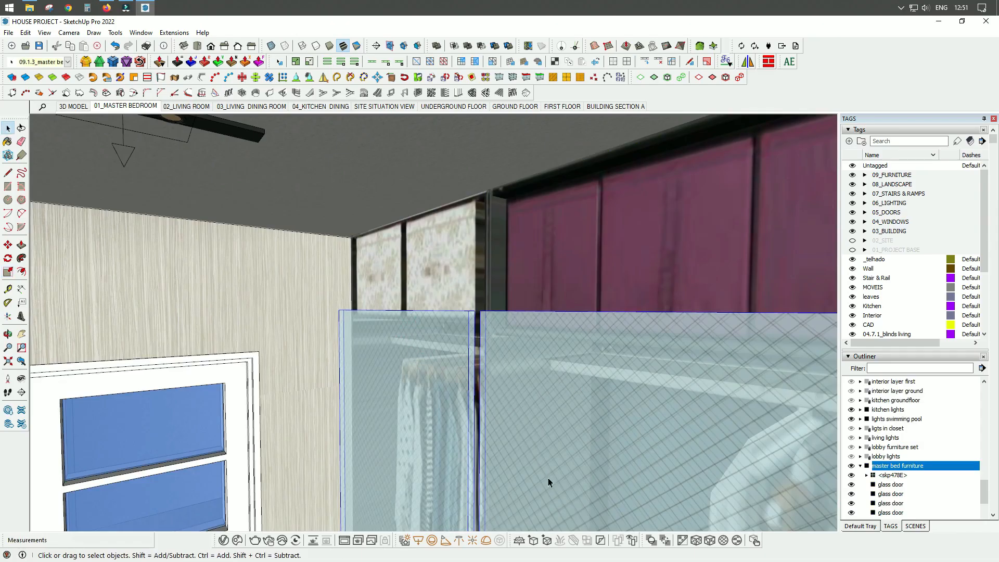
Hide the narrow glass door of the opposite wardrobe and open the master bed furniture group for editing
middle_drag(457, 293, 535, 341)
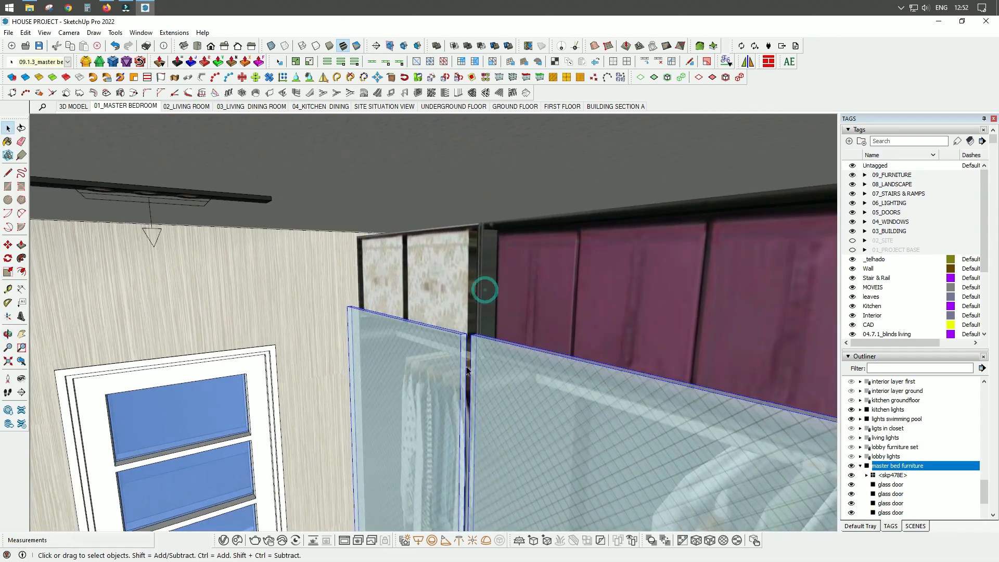
scroll(451, 368, down, 1)
scroll(435, 379, up, 3)
key(h)
key(s)
middle_drag(510, 345, 662, 350)
key(space)
right_click(661, 351)
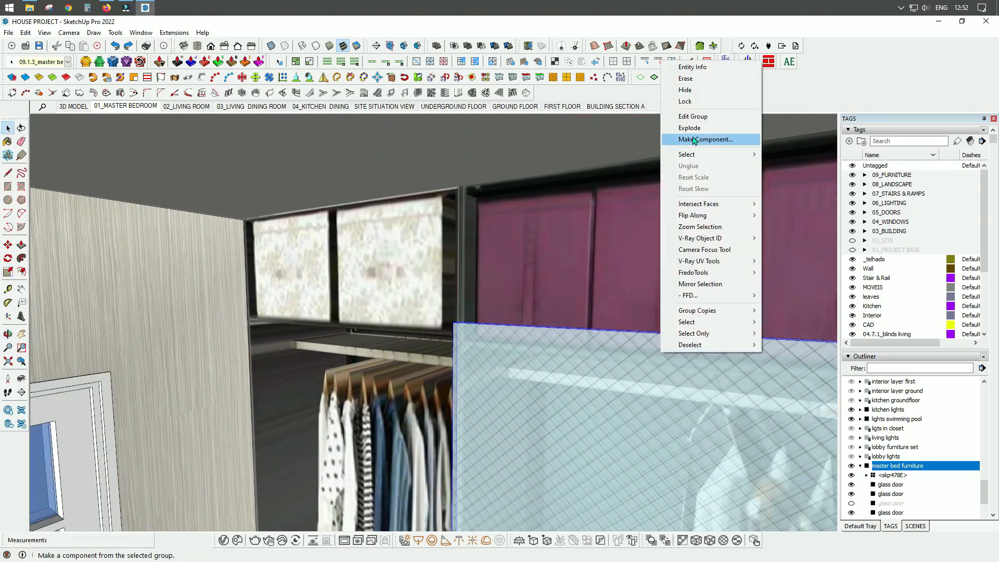
click(692, 116)
Stretch the opposite wardrobe's wide glass door vertically up to the ceiling
click(651, 374)
key(s)
middle_drag(725, 379, 681, 390)
drag(681, 359, 718, 136)
key(space)
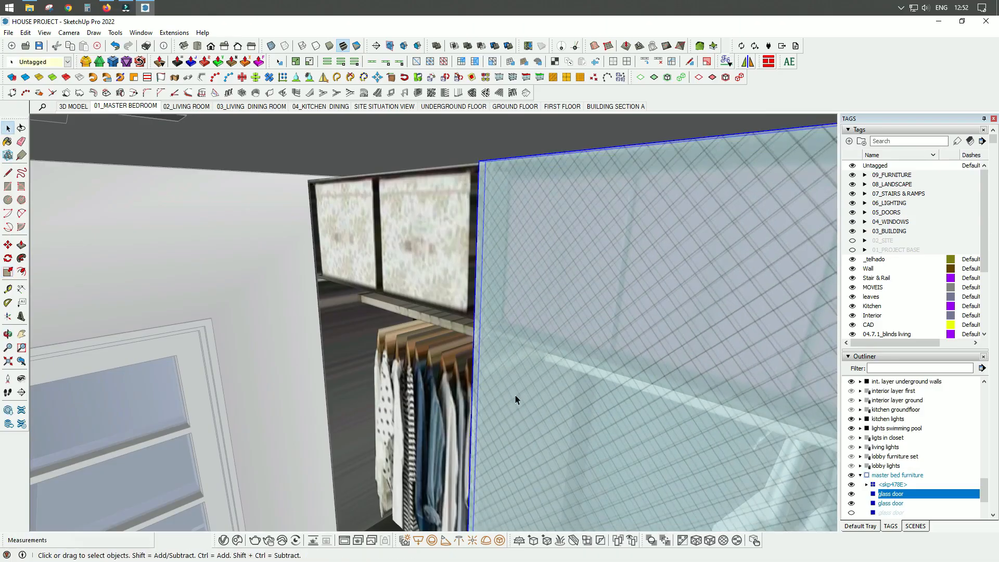
Unhide the narrow glass door and scale it vertically by a factor of 1.16 to match the wide door
key(shift+h)
click(454, 343)
key(s)
drag(366, 286, 380, 175)
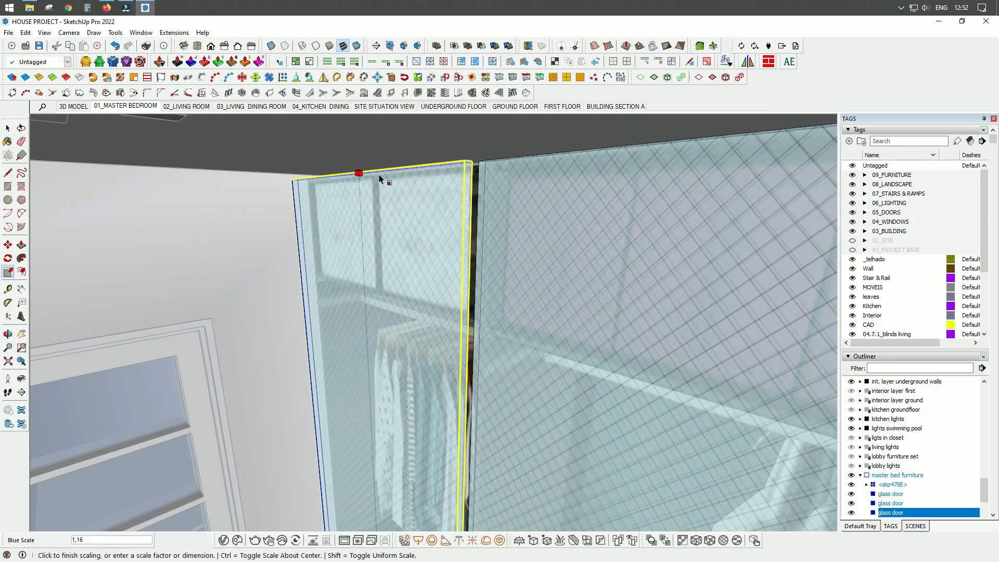
click(379, 176)
Close the furniture group and restore the 01_MASTER BEDROOM scene
key(space)
key(Escape)
click(131, 107)
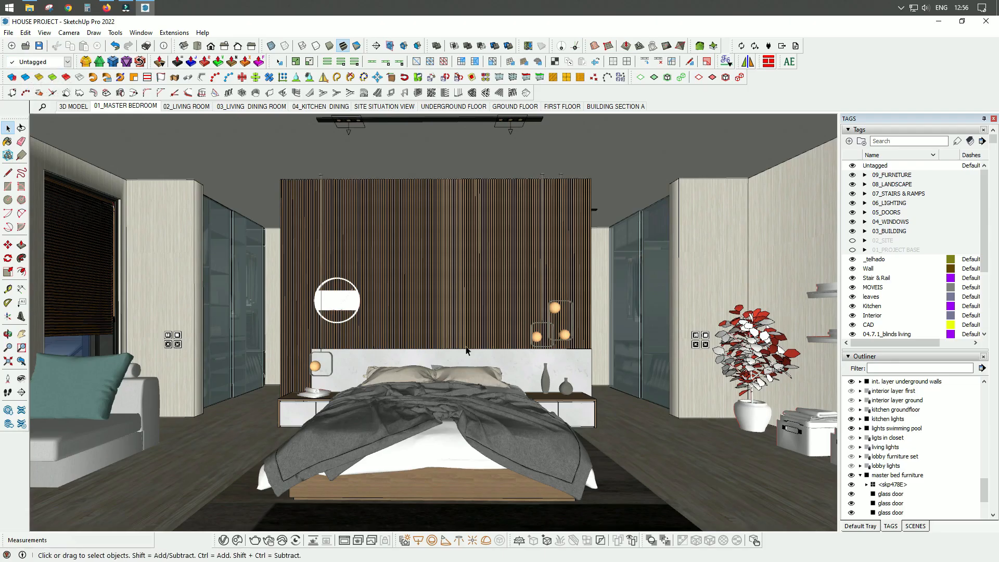
Assign the ficus plant, the storage baskets, the wall bookcase and the clock to the 09.1.2_decorative elements tag
click(759, 365)
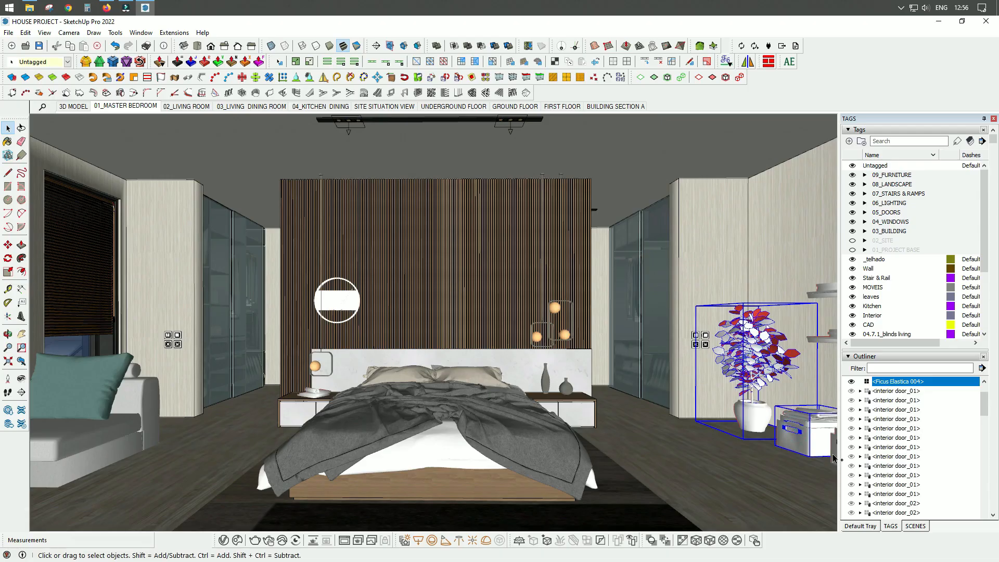
ctrl+click(829, 339)
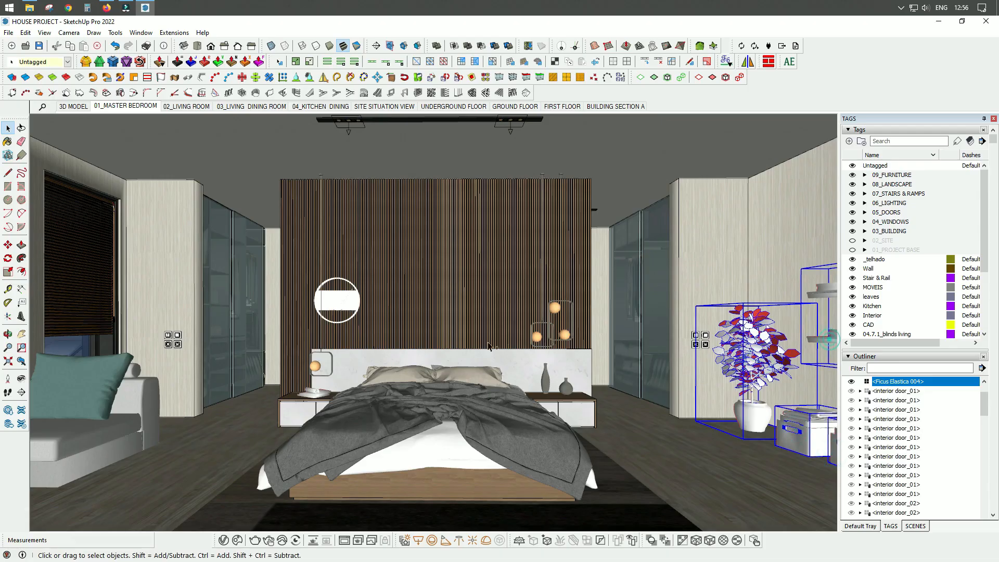
ctrl+click(353, 310)
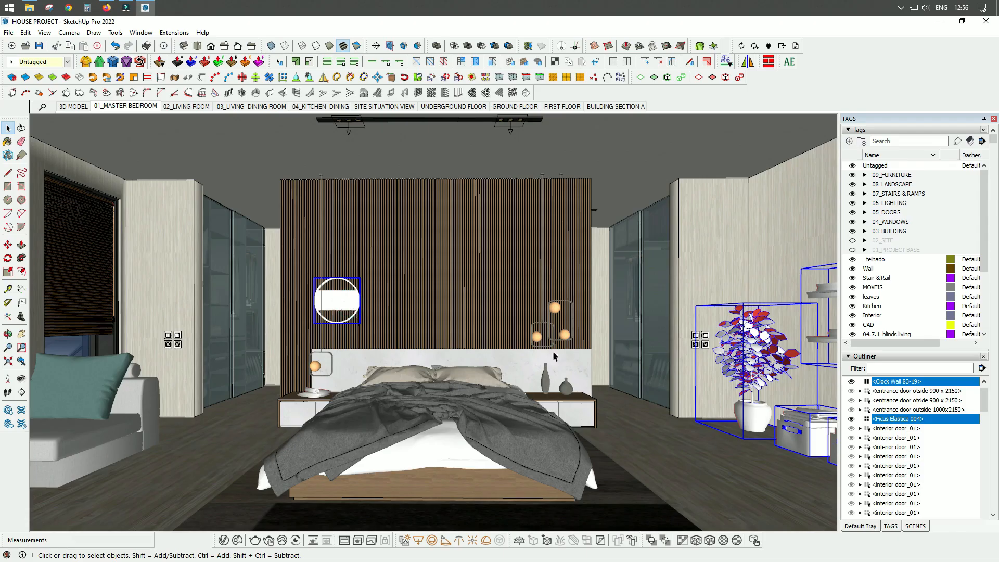
middle_drag(623, 398, 574, 398)
ctrl+click(736, 468)
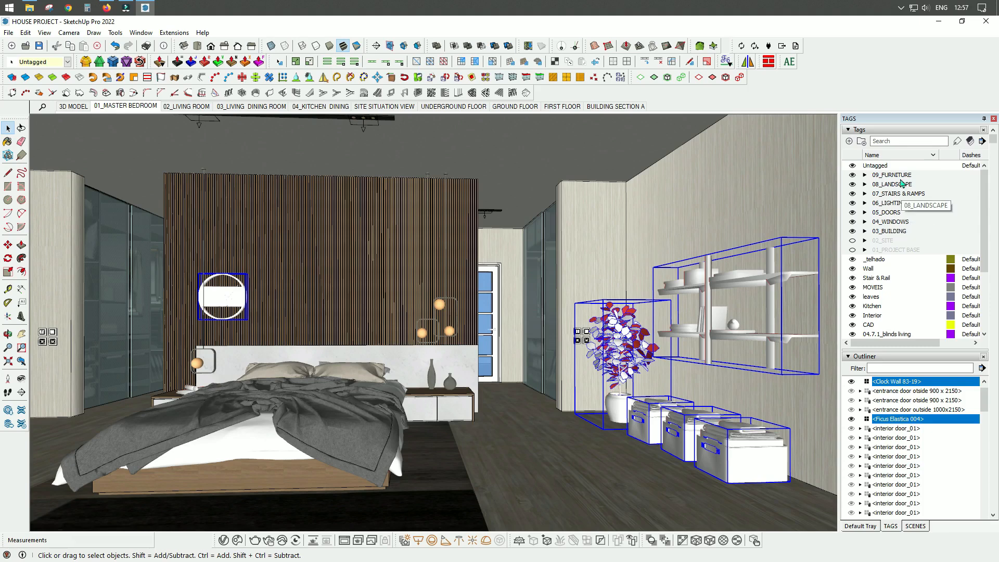
click(865, 175)
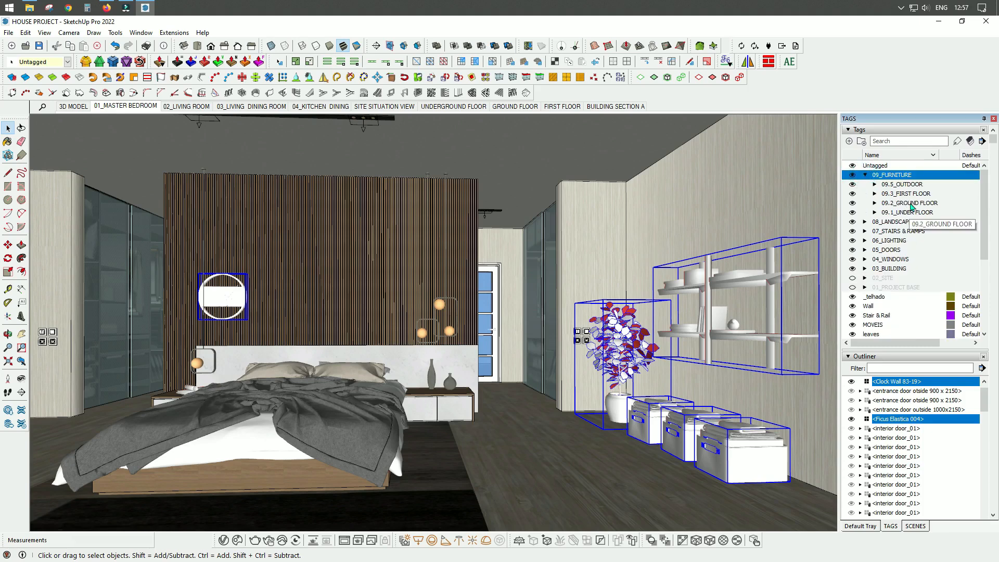
click(874, 212)
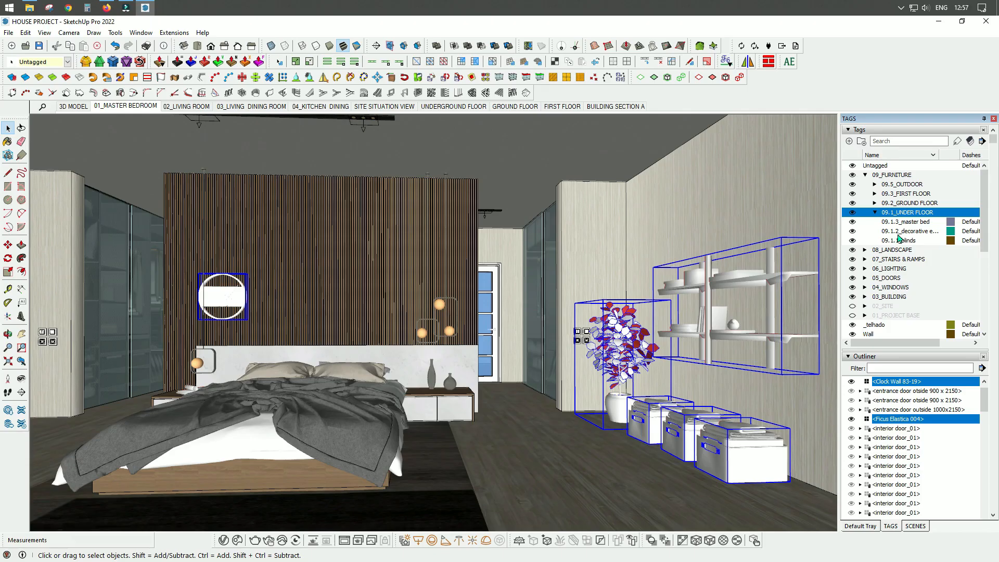
click(68, 62)
scroll(62, 255, down, 10)
scroll(61, 260, down, 5)
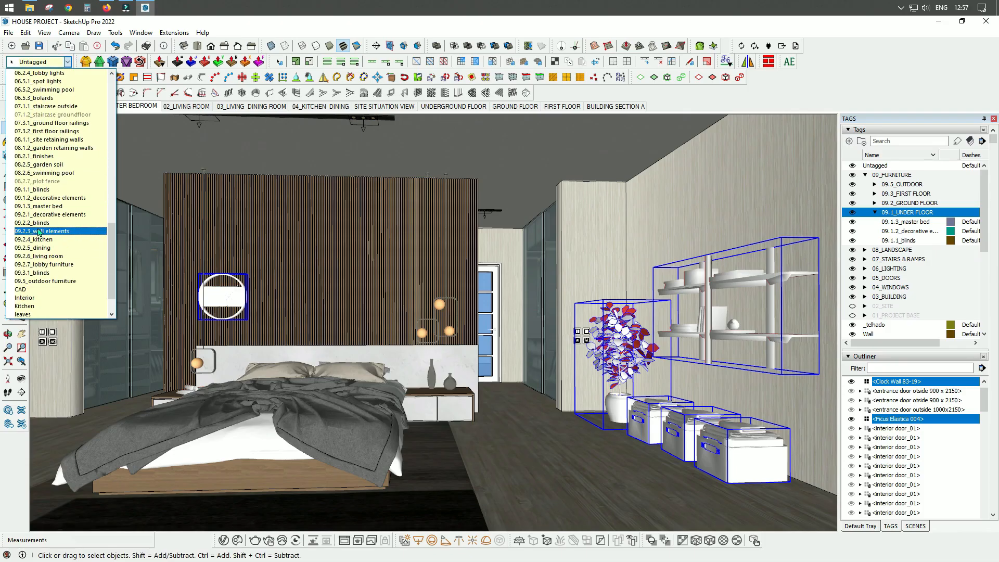
click(63, 198)
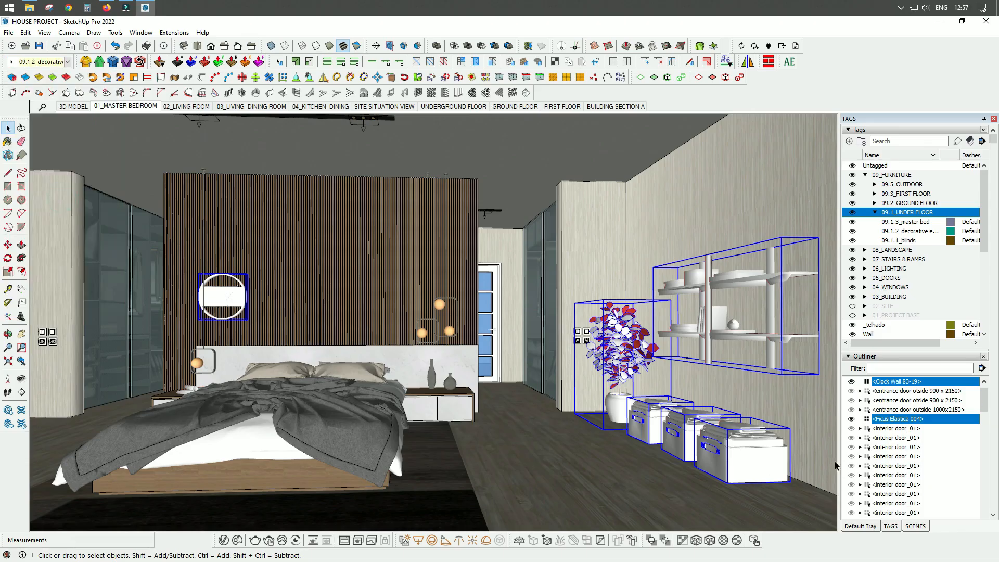
Lock the selected decorative objects and restore the 01_MASTER BEDROOM scene
right_click(654, 407)
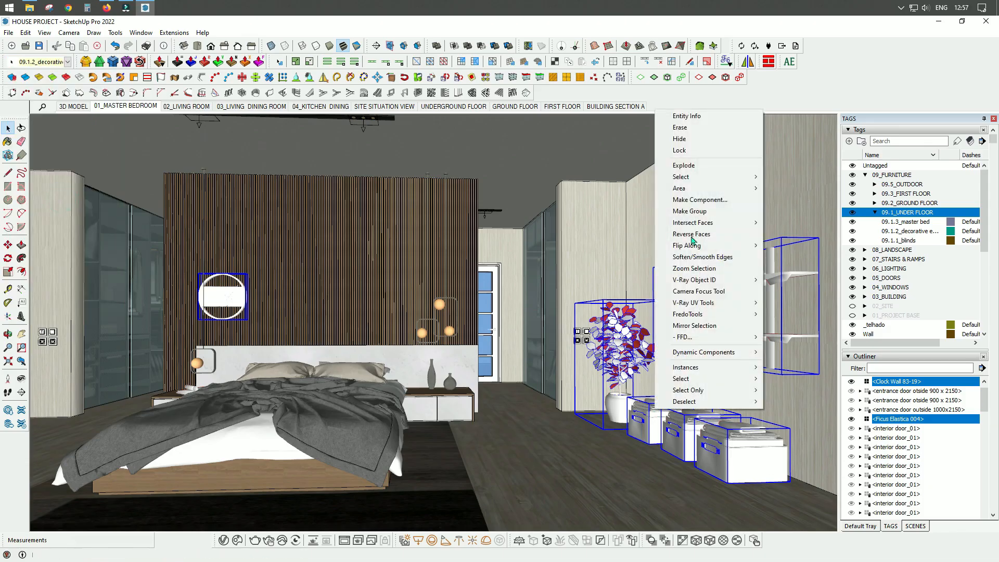
click(687, 152)
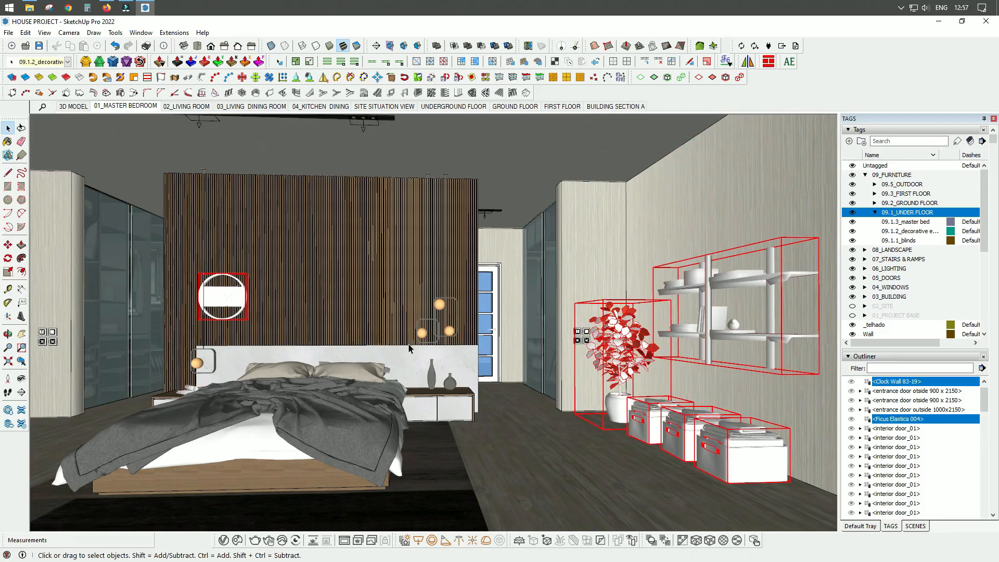
click(126, 106)
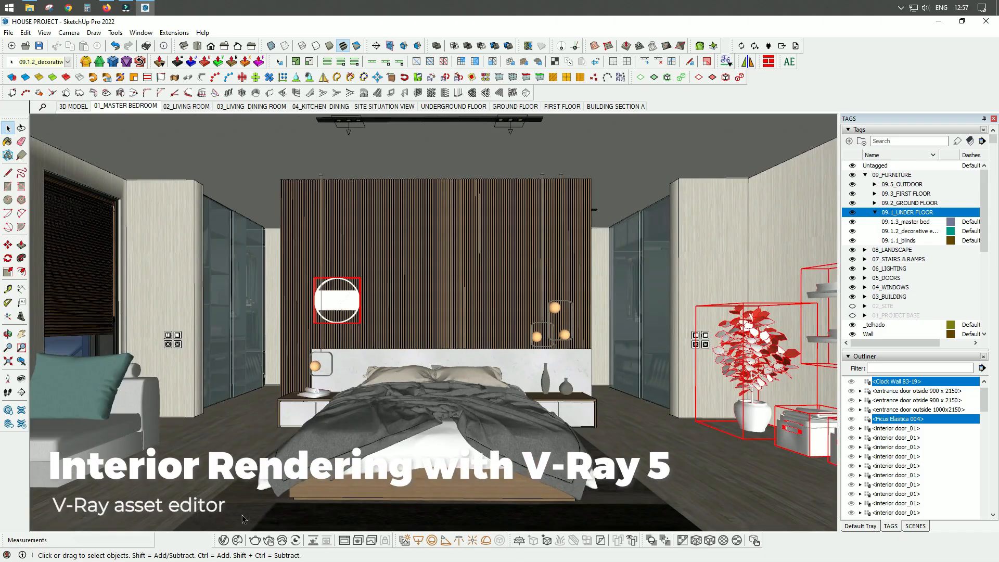
Open the V-Ray Asset Editor and review its Materials, Lights and Geometries categories
click(224, 541)
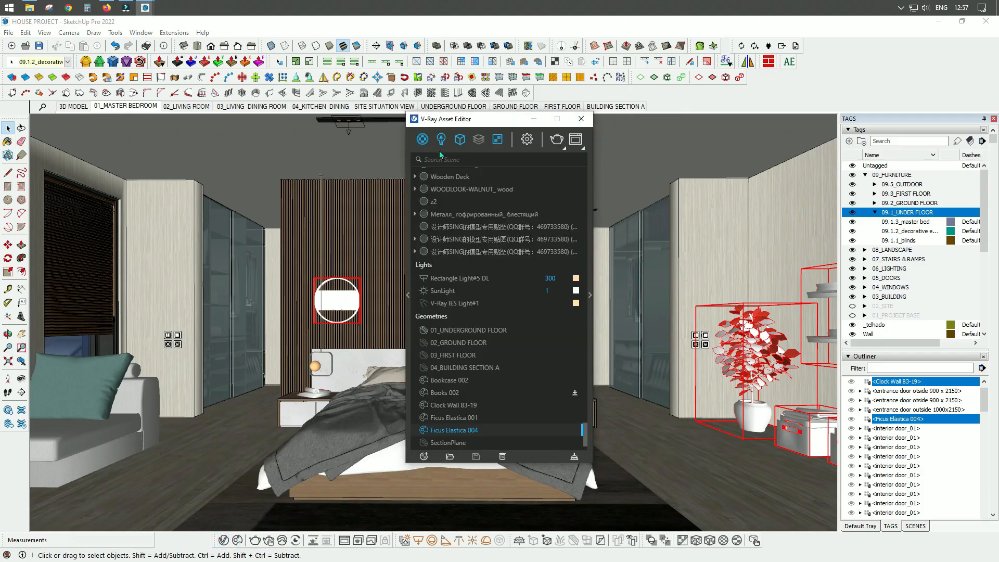
drag(481, 120, 450, 128)
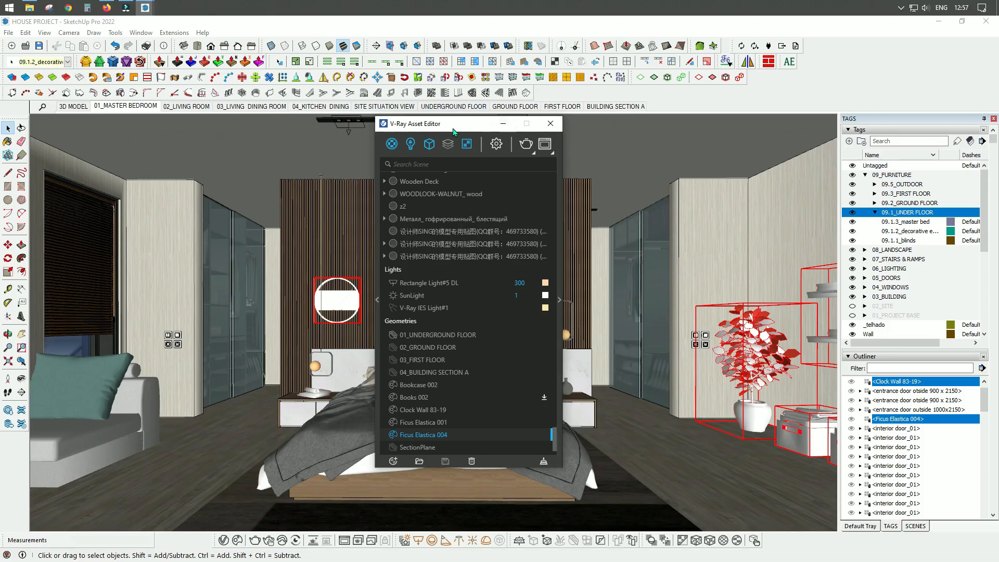
click(392, 145)
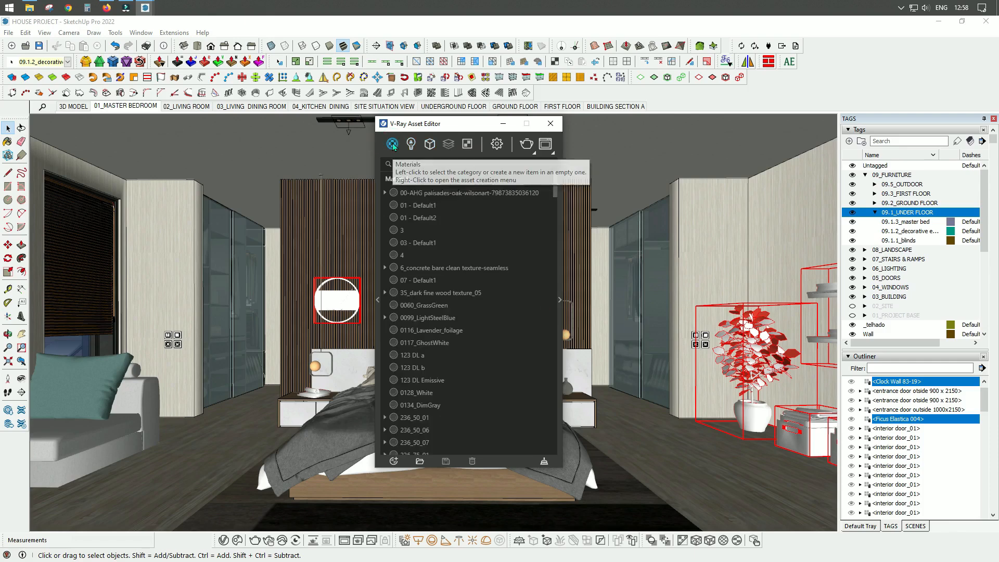
click(410, 144)
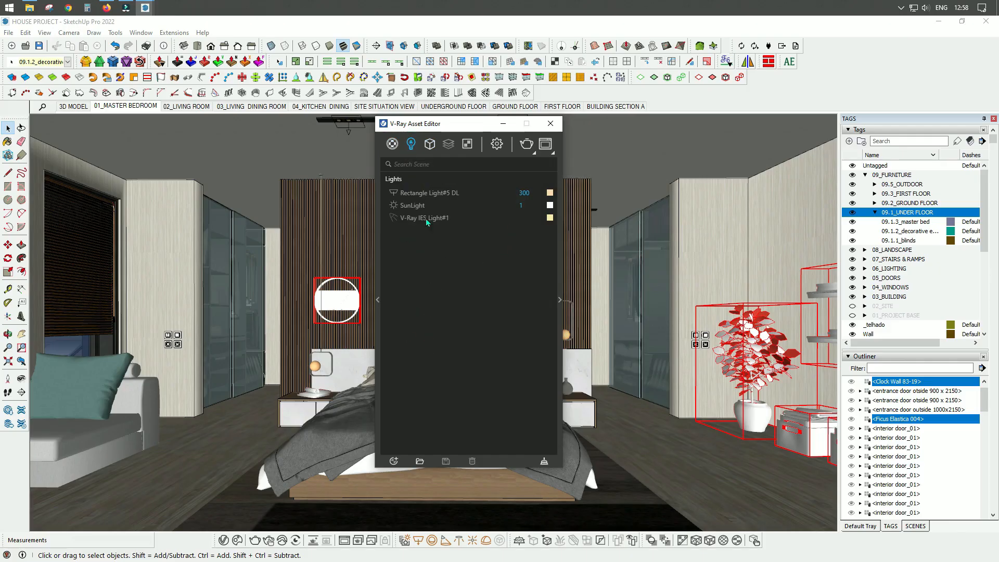
click(427, 145)
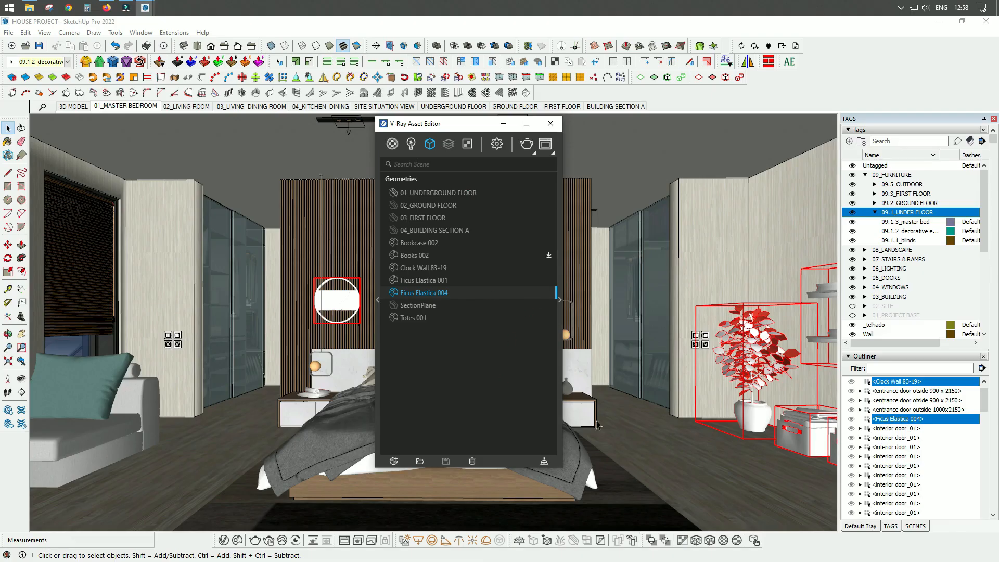
click(754, 280)
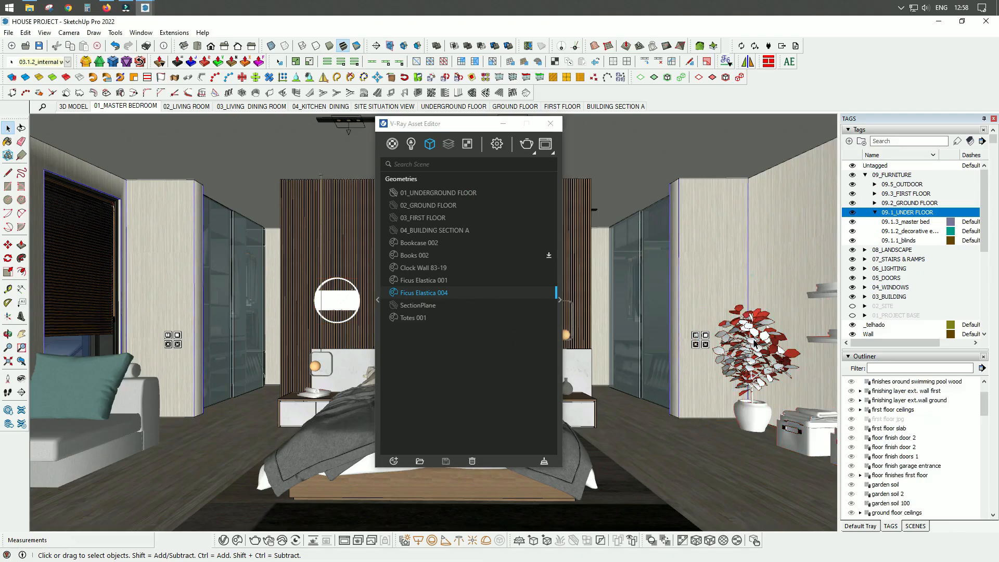
Select the ficus plant beside the wardrobe and review the available V-Ray render elements and the scene's textures
click(753, 342)
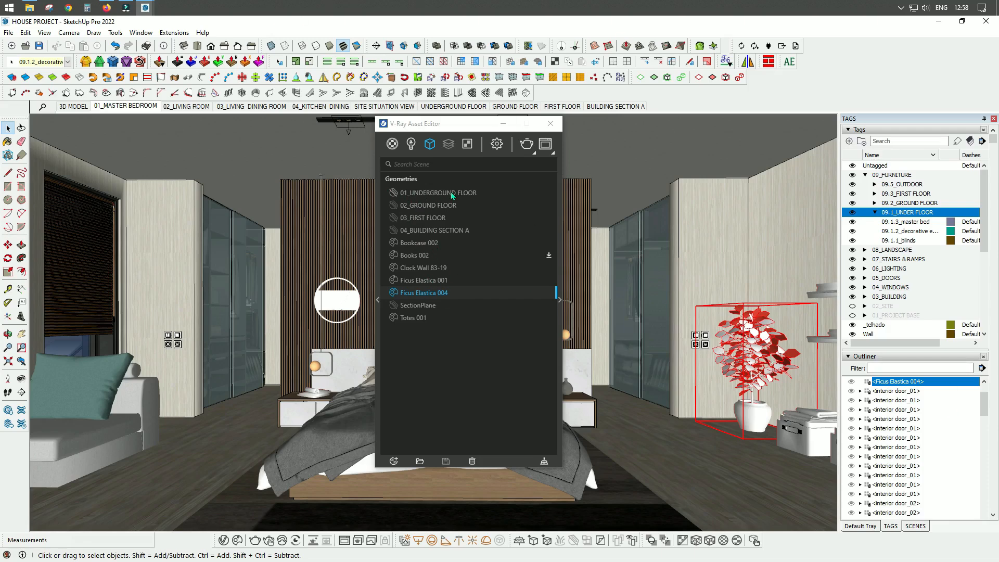
click(448, 145)
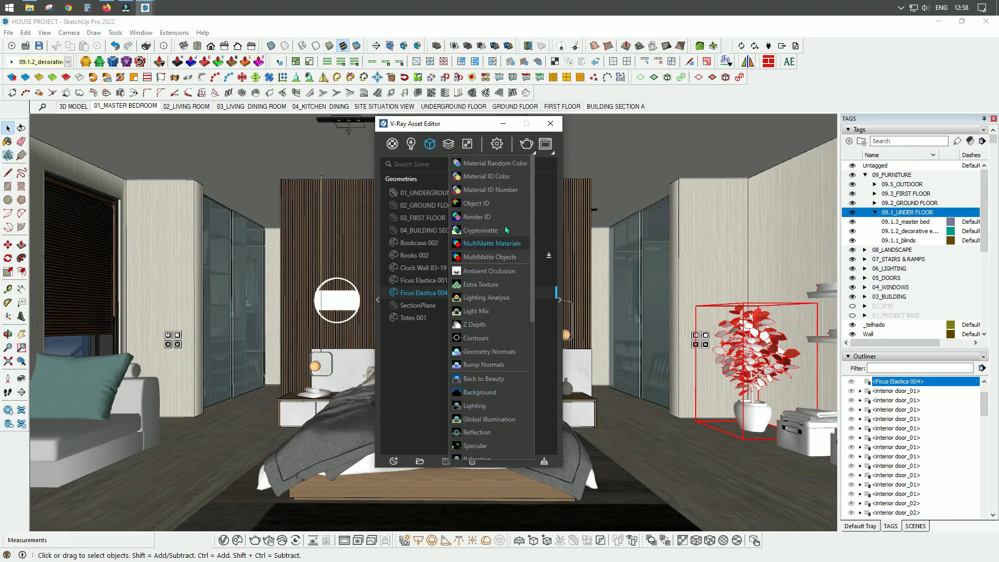
click(468, 145)
click(467, 145)
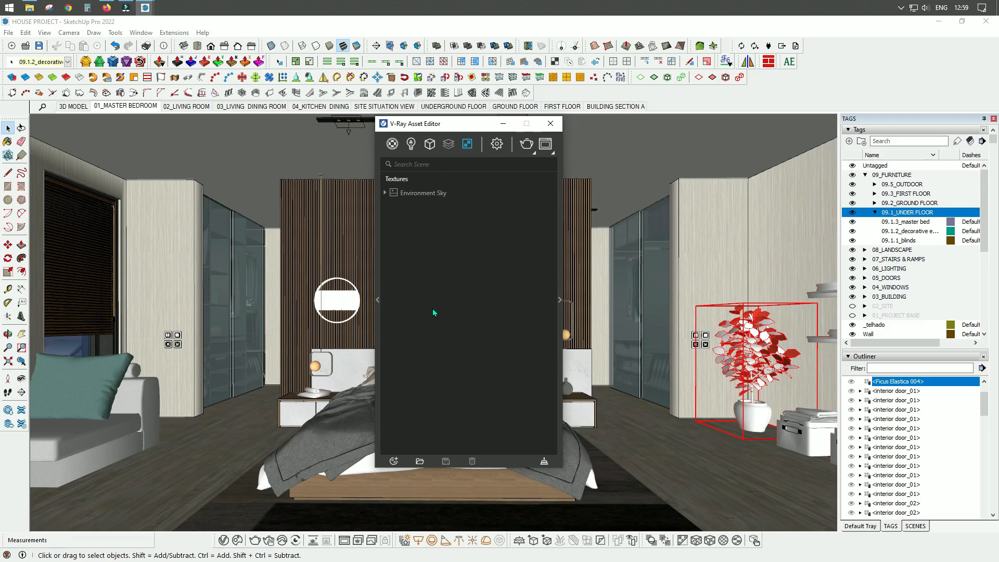
Open the V-Ray render settings and expand the advanced render parameters and the material library beside them
click(497, 144)
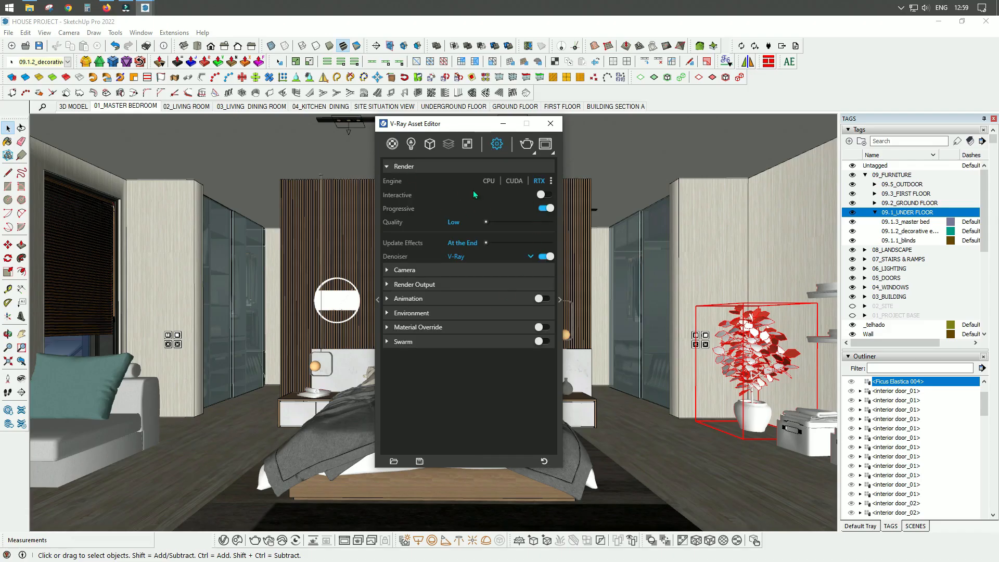
click(534, 154)
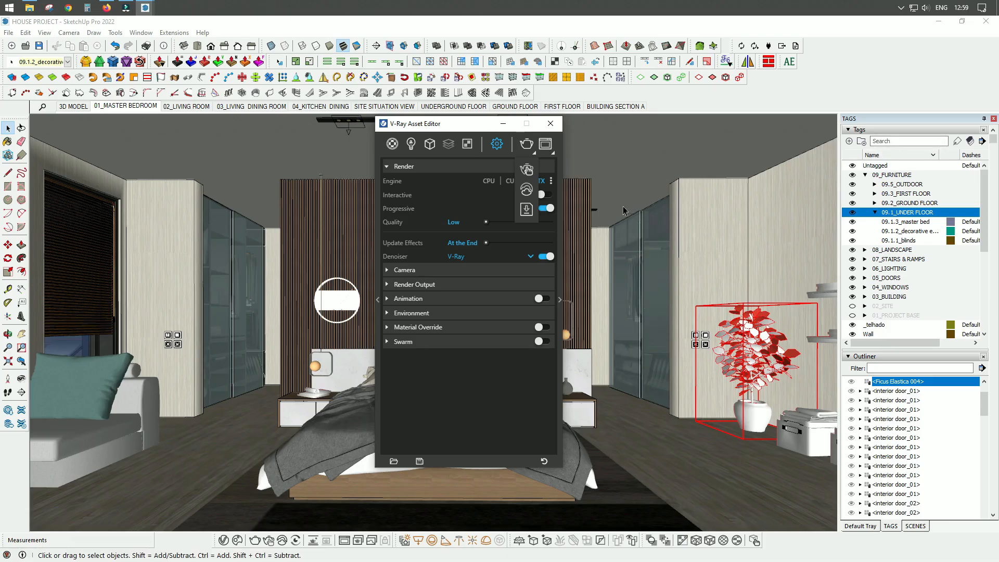
click(560, 300)
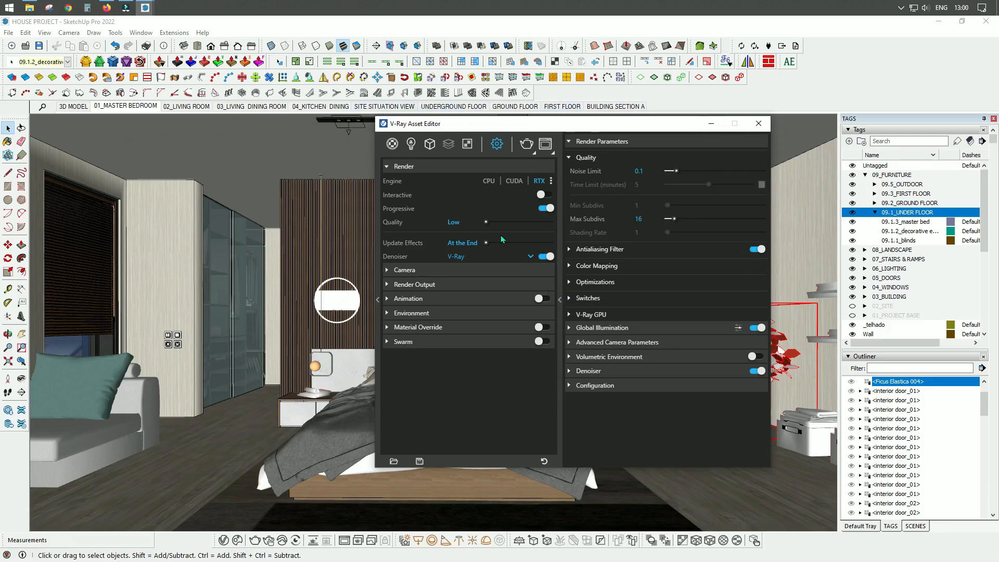
click(378, 299)
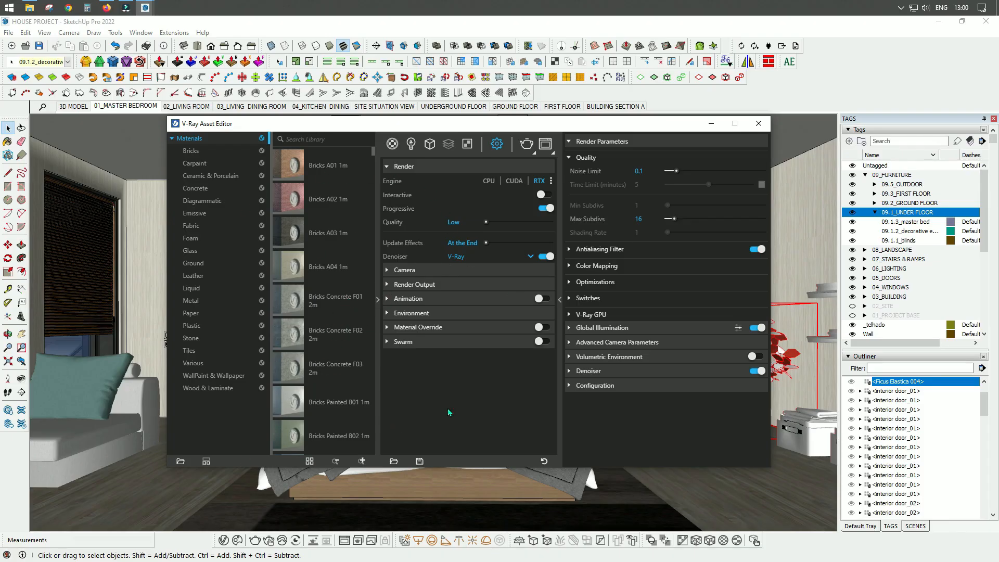
drag(560, 127, 624, 95)
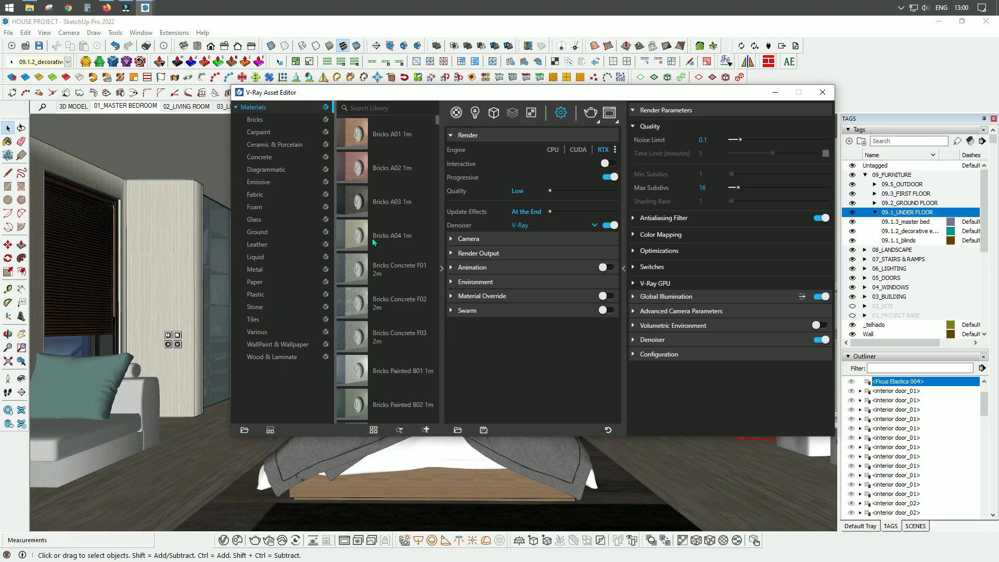
Browse the Materials categories in the Chaos Cosmos library and close its browser
click(238, 541)
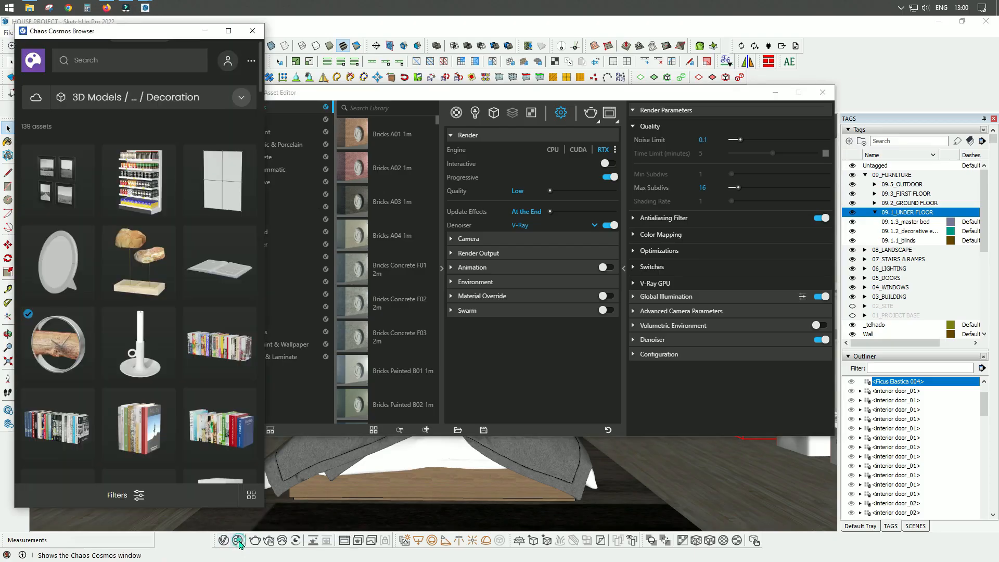
click(76, 101)
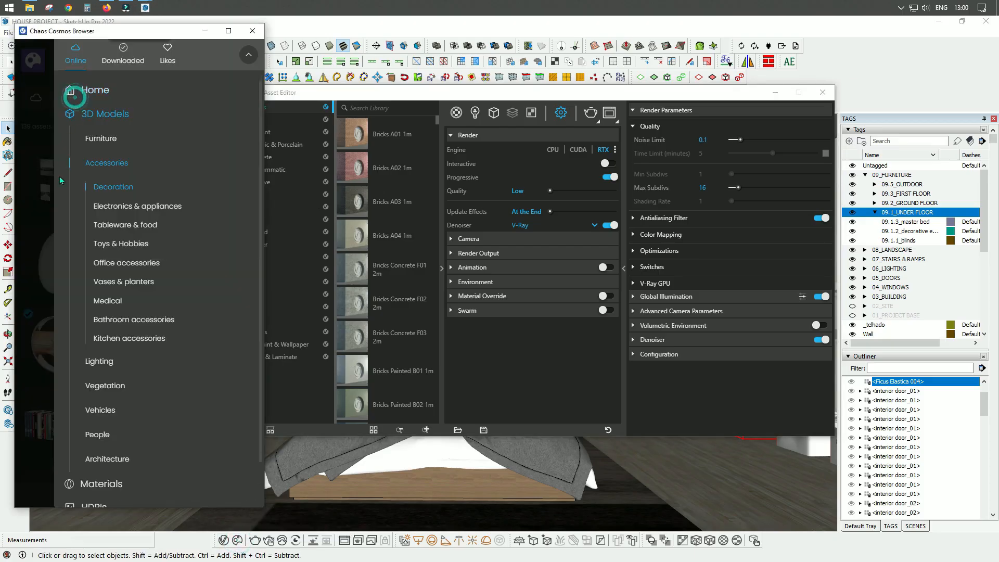
click(95, 92)
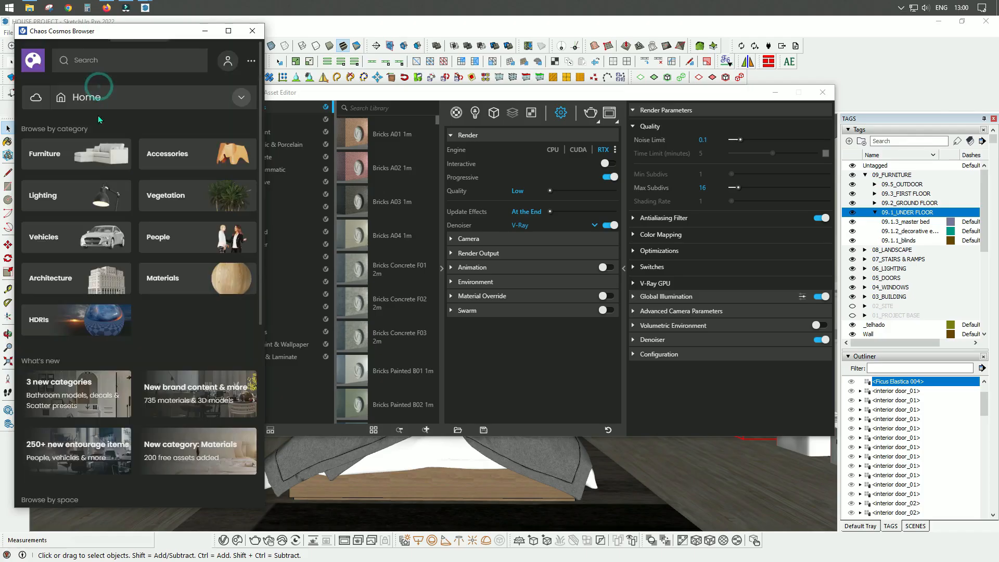
click(171, 282)
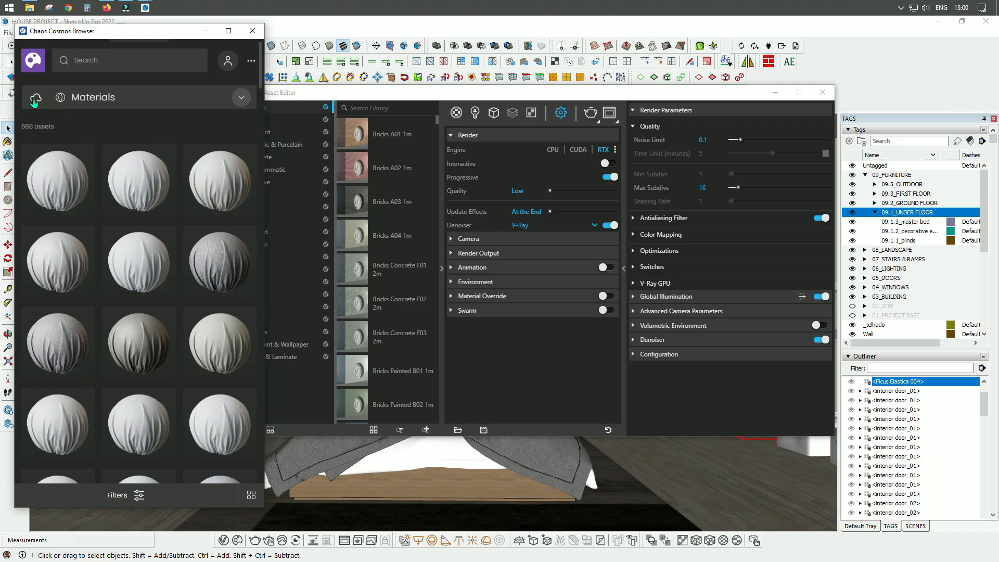
click(63, 100)
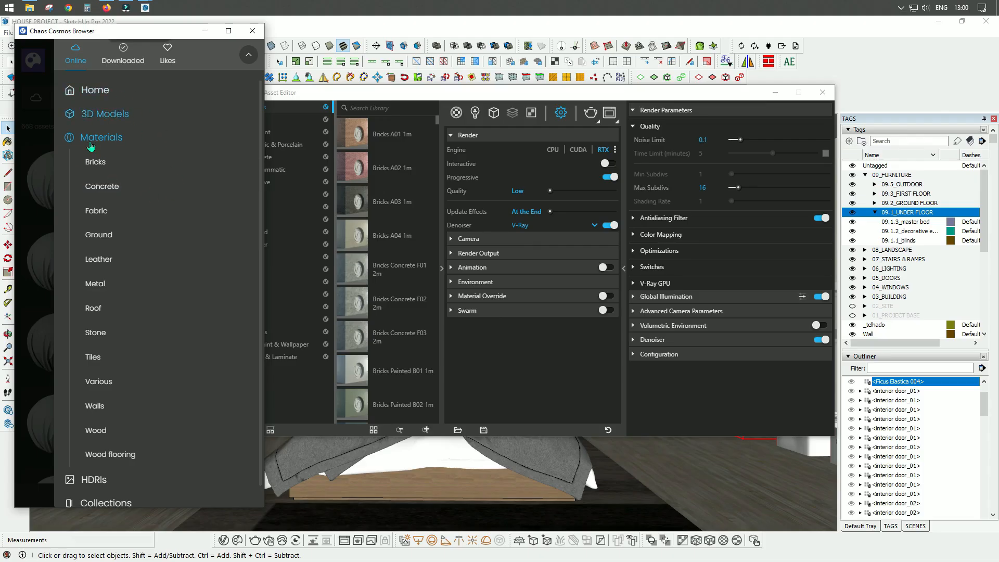
scroll(112, 260, down, 1)
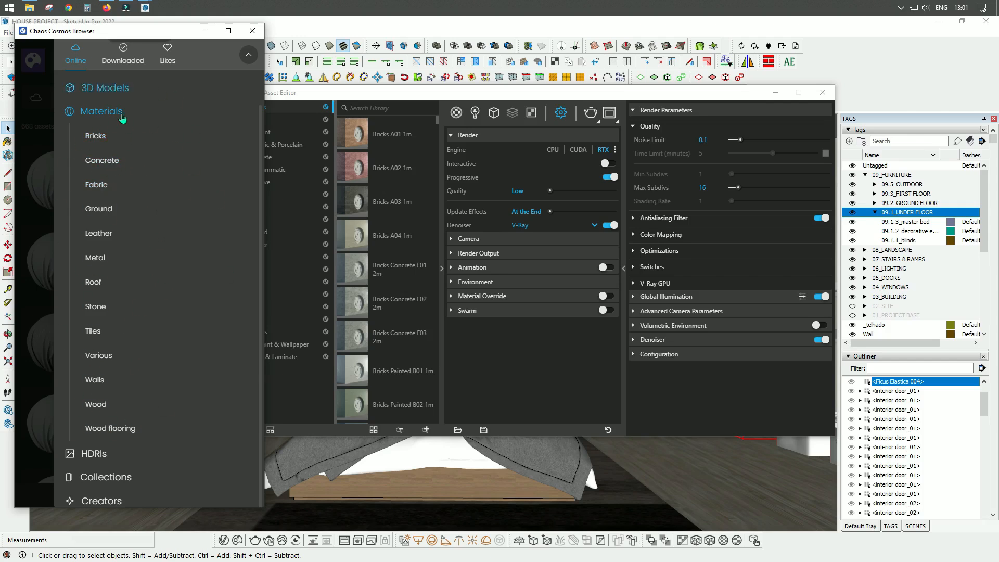
click(252, 31)
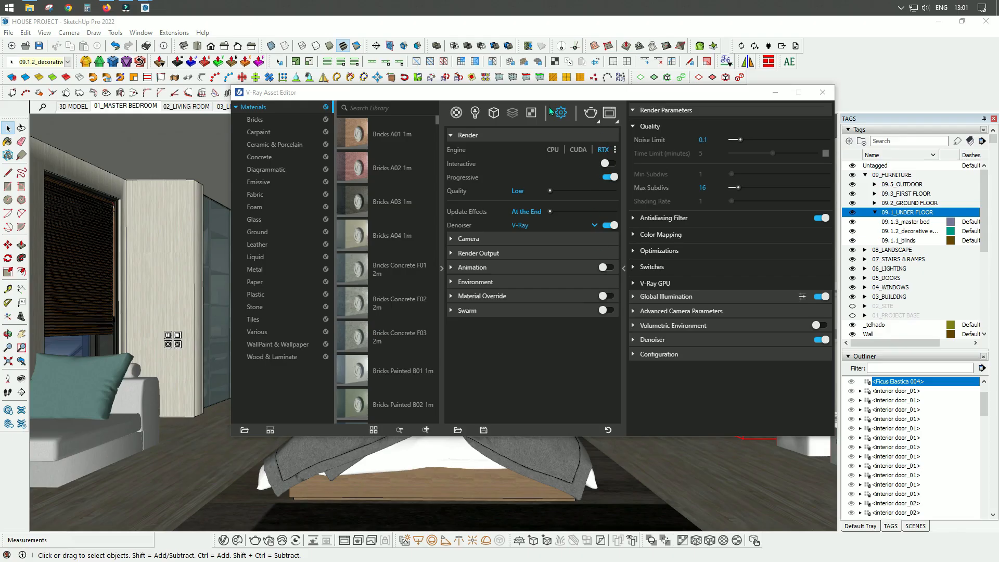
Compare the CPU, CUDA and RTX render engines and check the graphics device assigned to RTX
drag(552, 94, 458, 107)
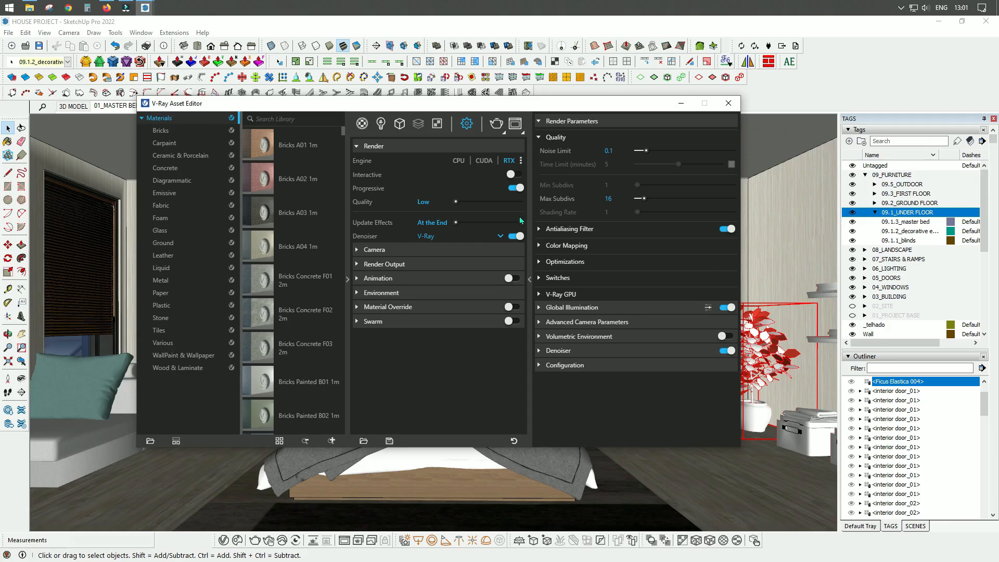
click(458, 161)
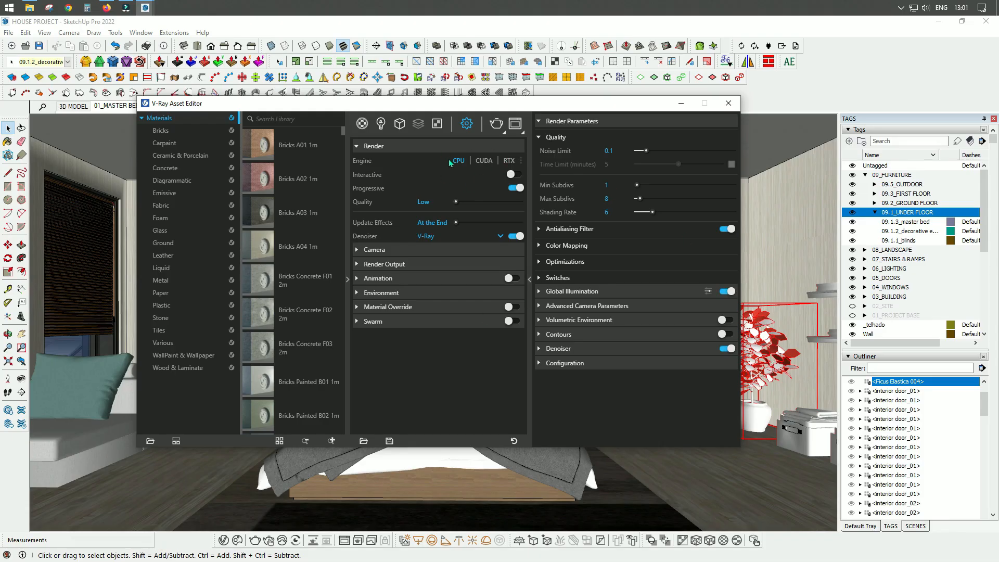
click(483, 162)
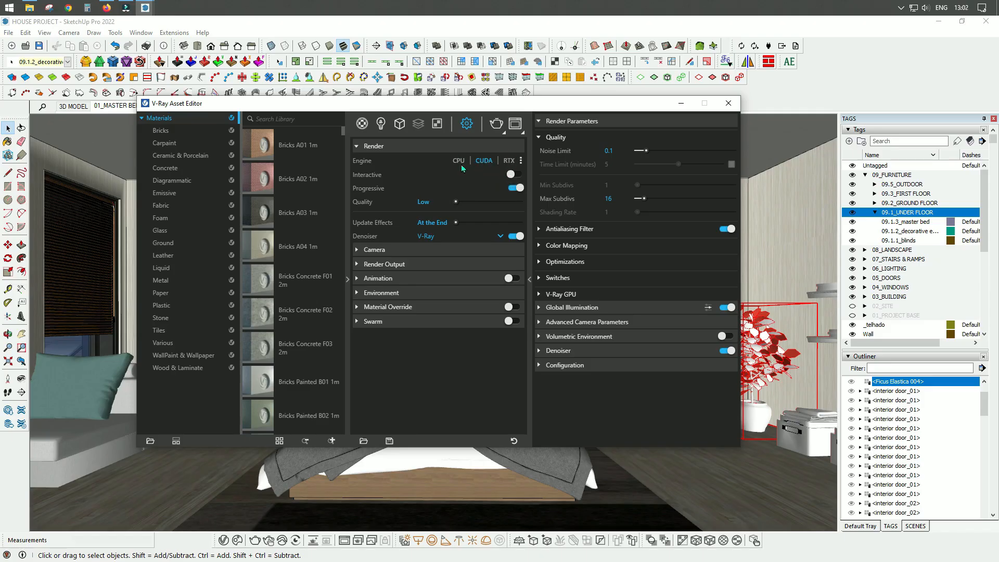
click(508, 162)
click(521, 162)
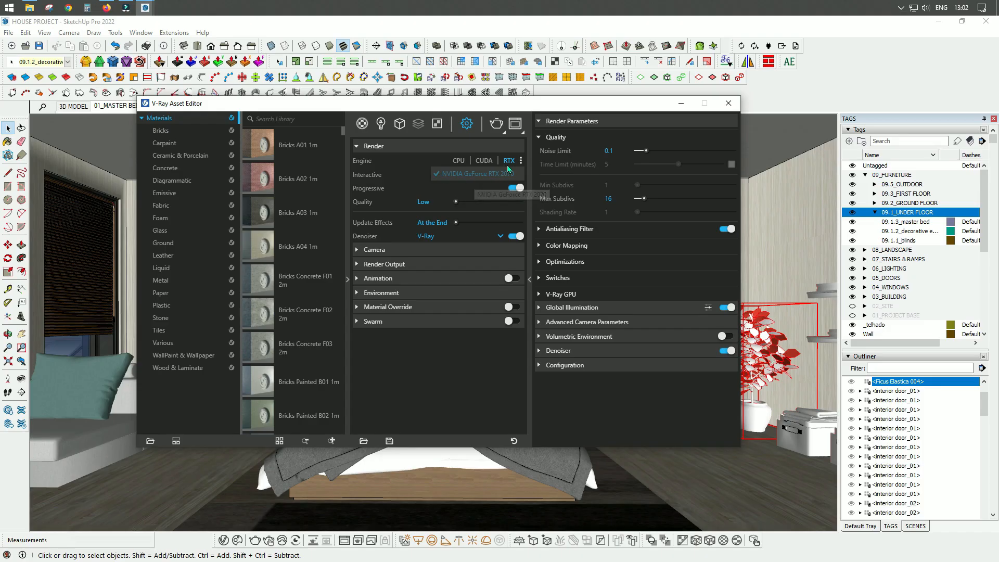
click(517, 150)
click(516, 150)
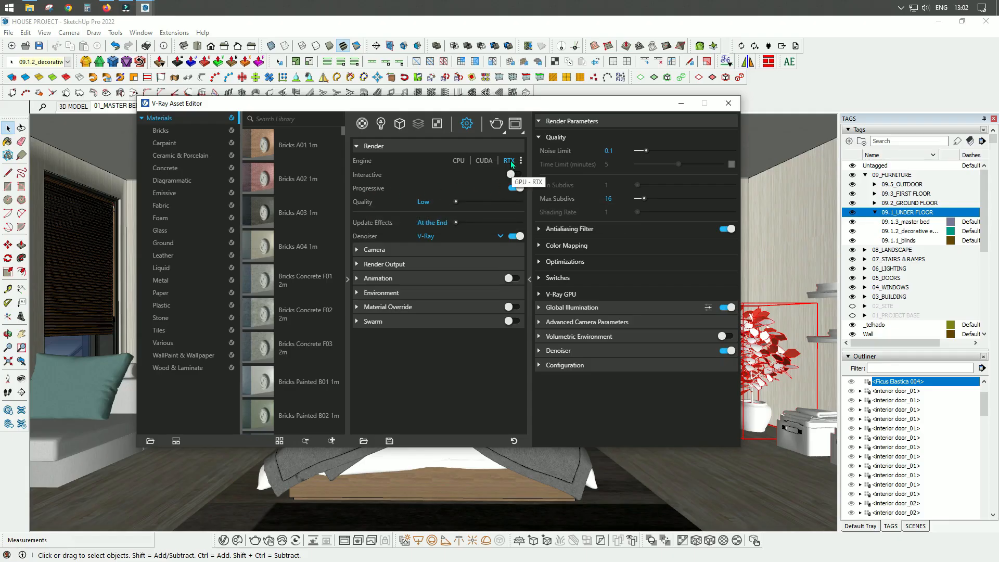
Turn off progressive rendering and set the render engine to RTX
click(457, 161)
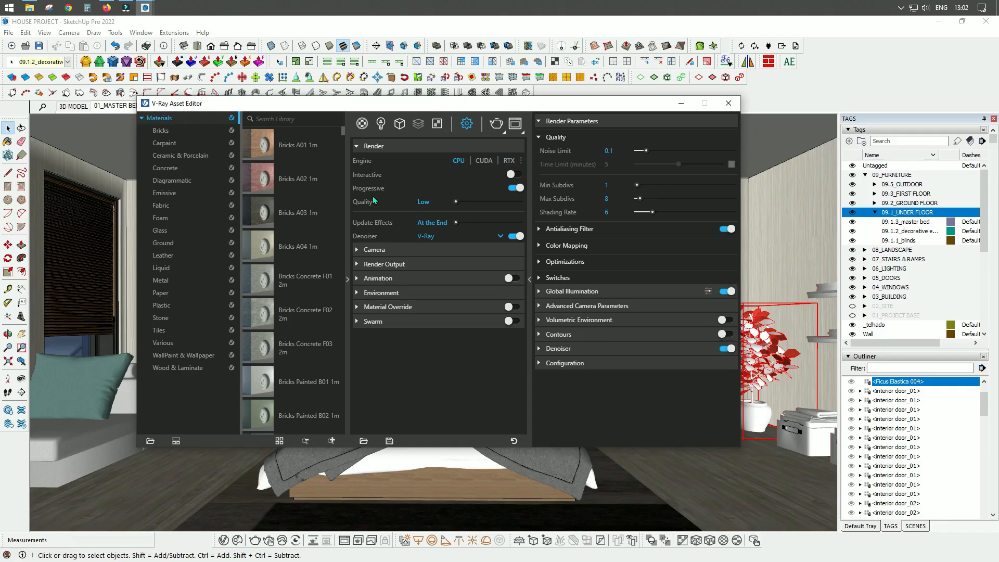
click(511, 188)
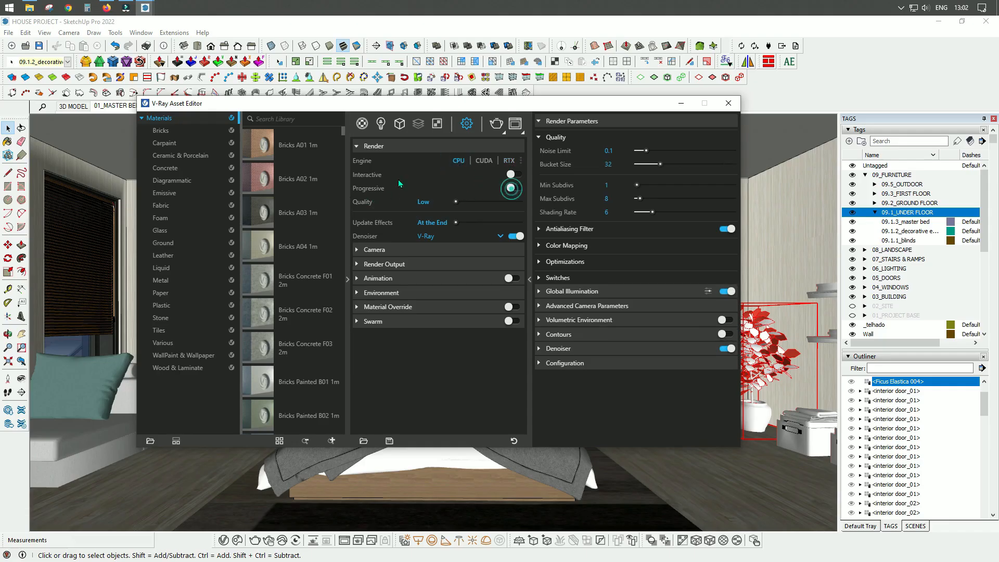
click(509, 161)
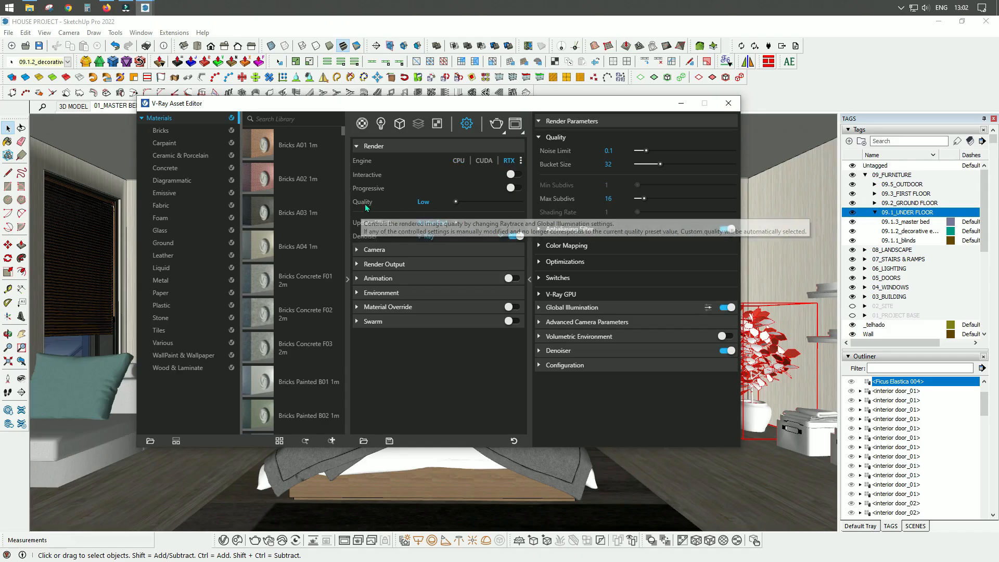
Try the High+ render quality preset and return the quality to Low
click(455, 201)
drag(463, 204, 523, 205)
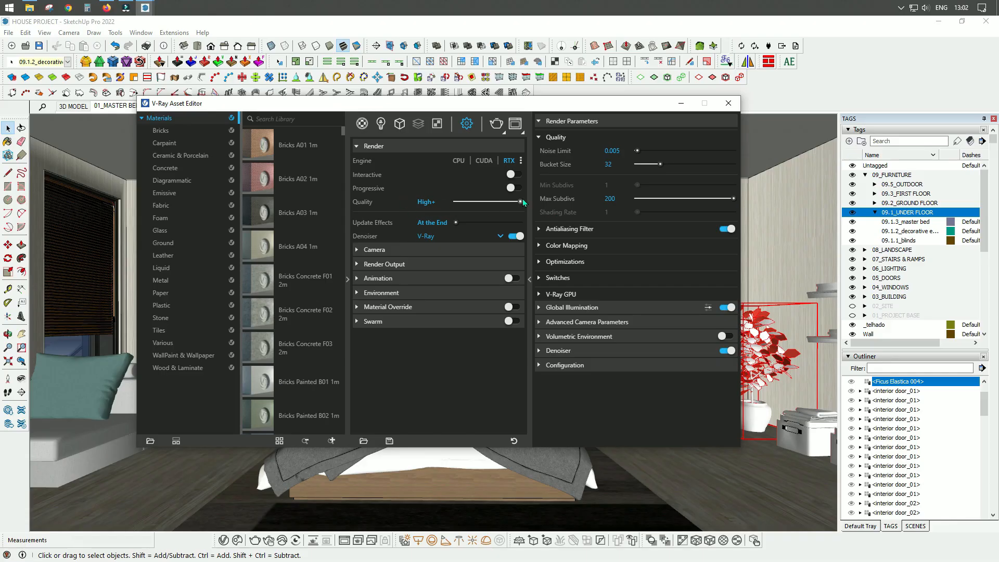
drag(520, 201, 454, 203)
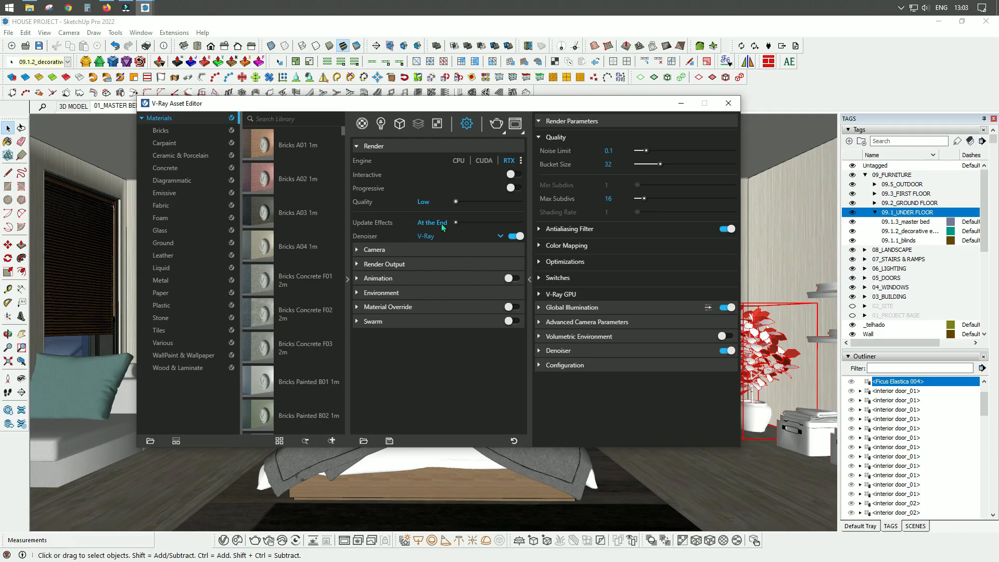
Set Update Effects to Very Often and keep the V-Ray denoiser selected and enabled
drag(457, 224, 510, 226)
click(499, 235)
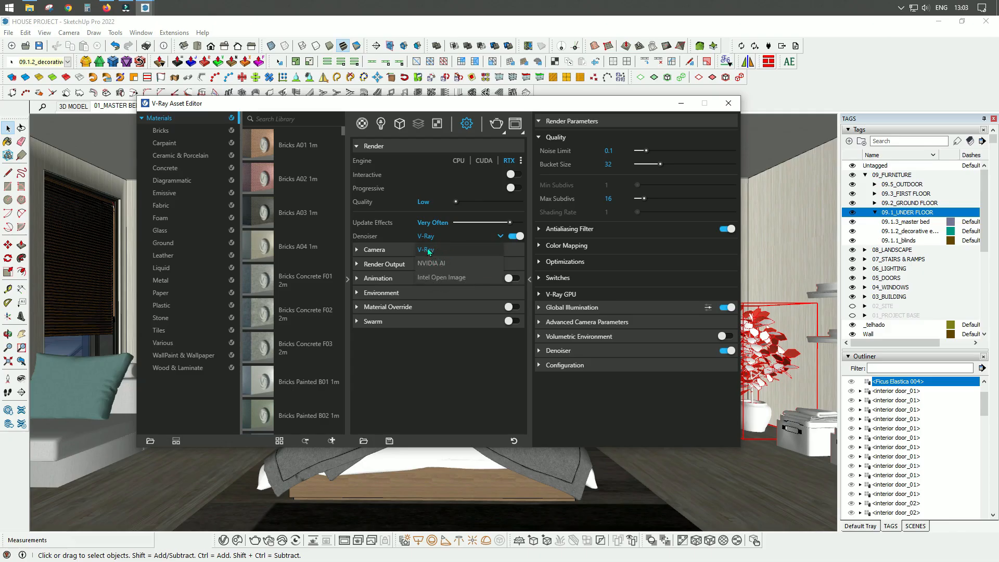
click(499, 245)
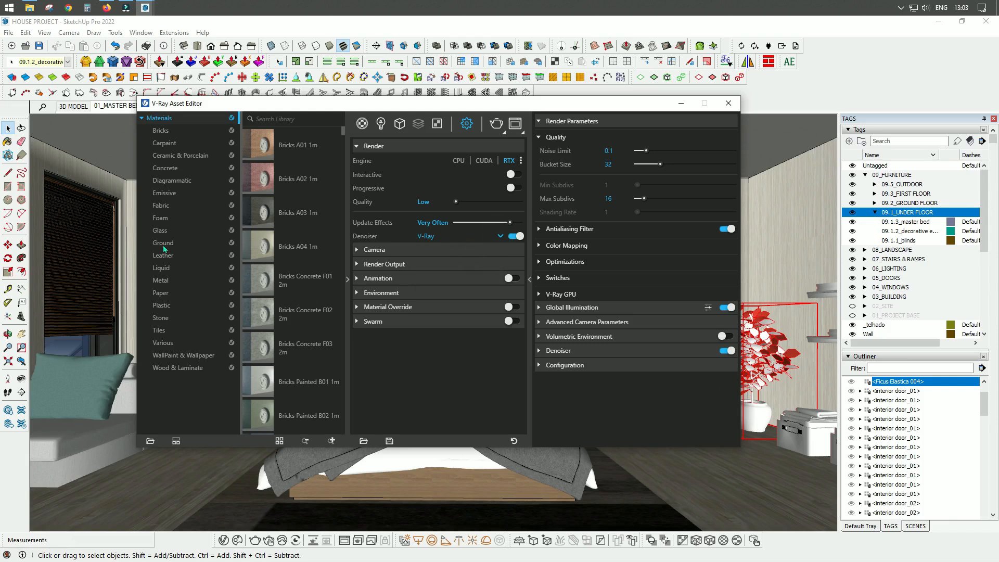
click(517, 236)
click(518, 237)
click(521, 238)
click(520, 237)
Set the camera's white balance to Auto and check the vignetting and lens tilt effects
click(355, 251)
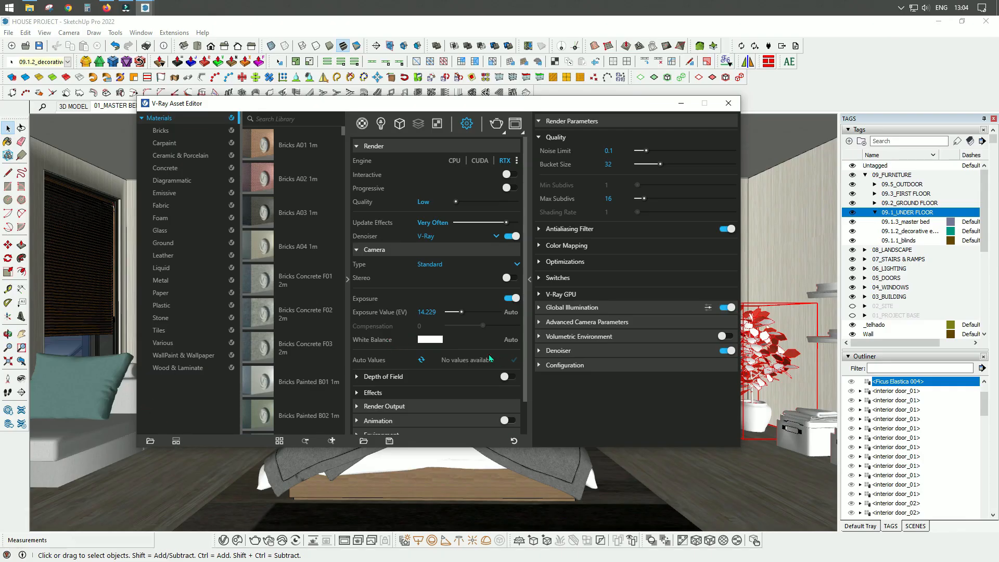
click(512, 341)
scroll(437, 382, down, 3)
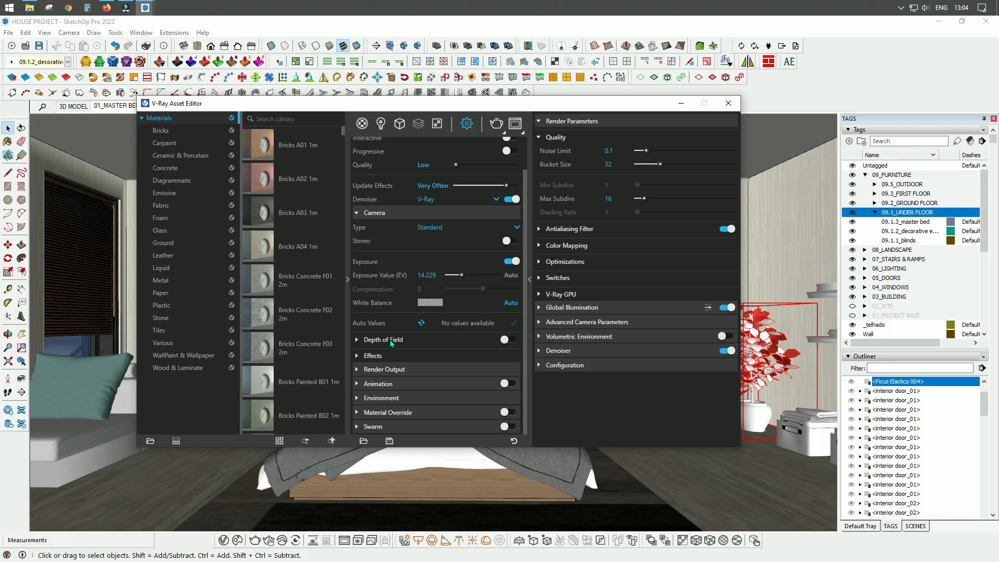
click(356, 355)
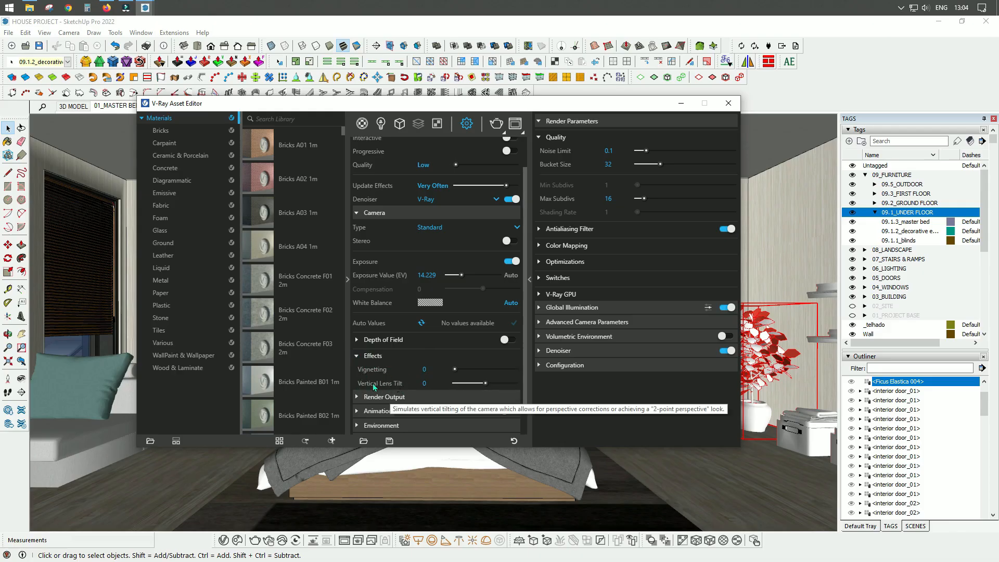
click(358, 356)
Check the render output's image width and height and choose the 16:9 - Widescreen aspect ratio
click(396, 371)
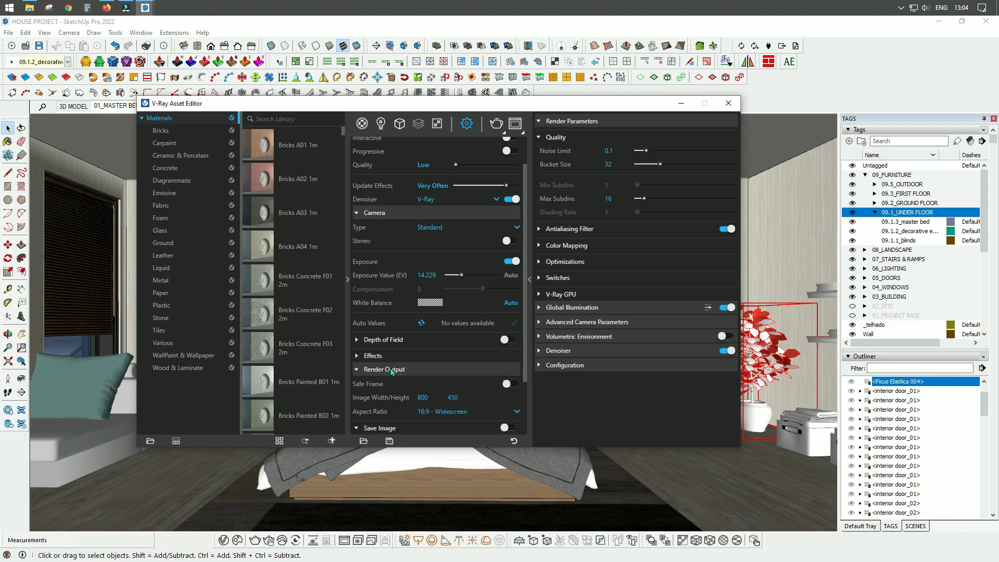
click(359, 213)
click(357, 146)
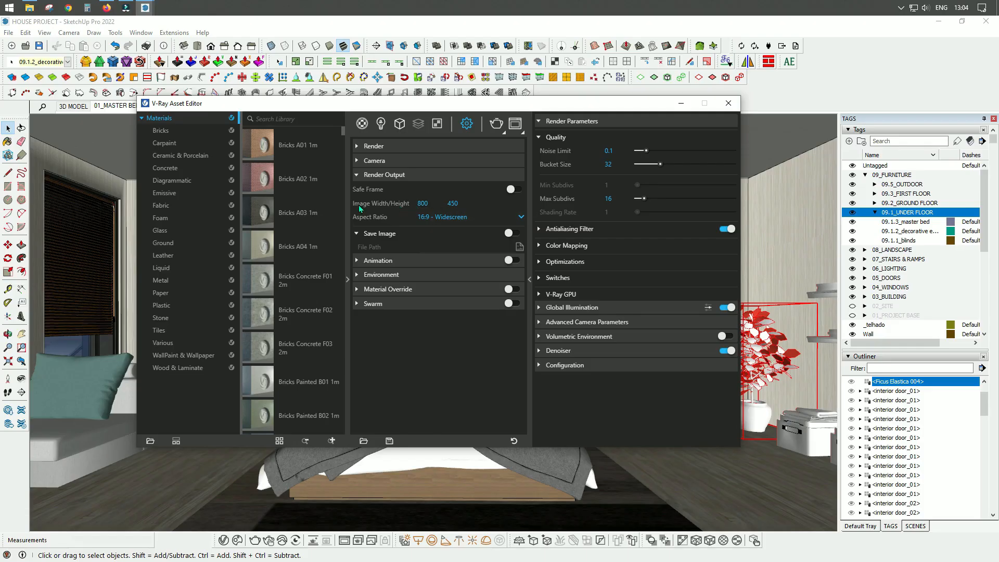
mouse_move(381, 207)
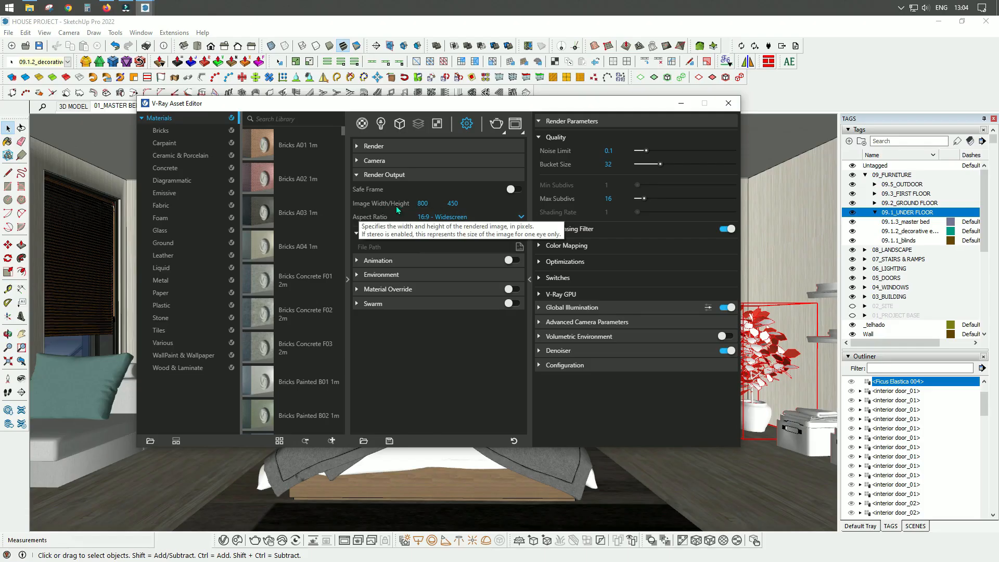
click(425, 202)
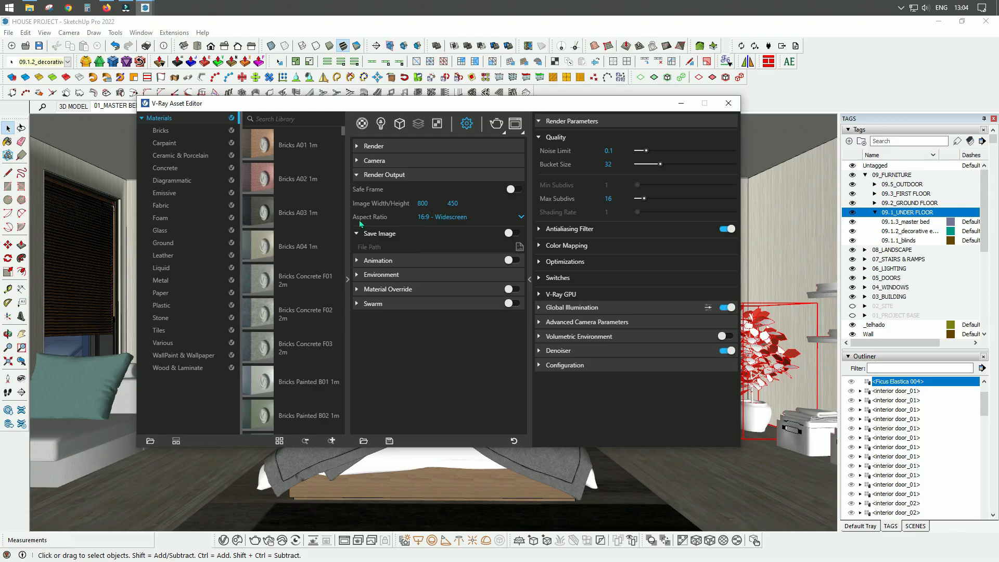
click(521, 217)
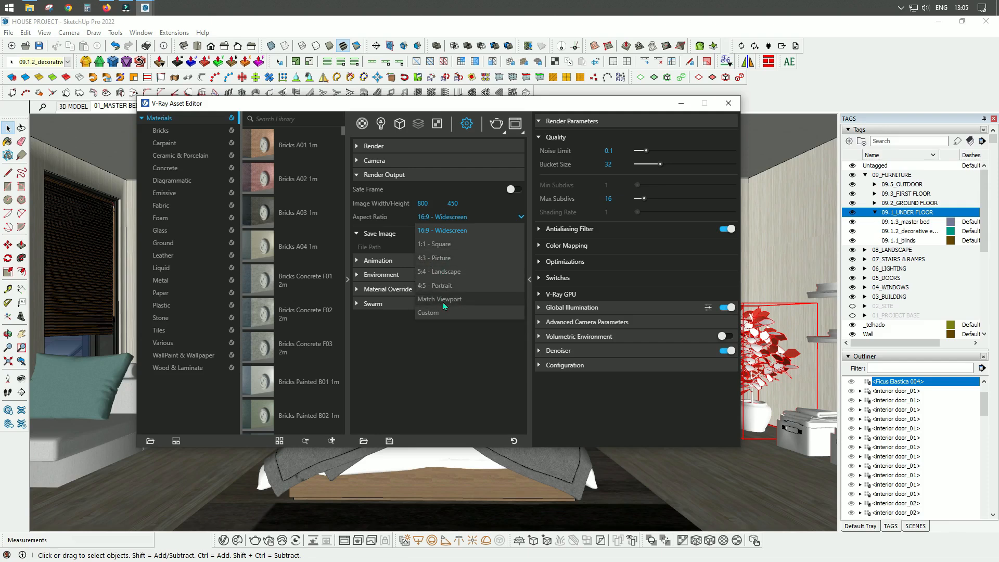
click(447, 230)
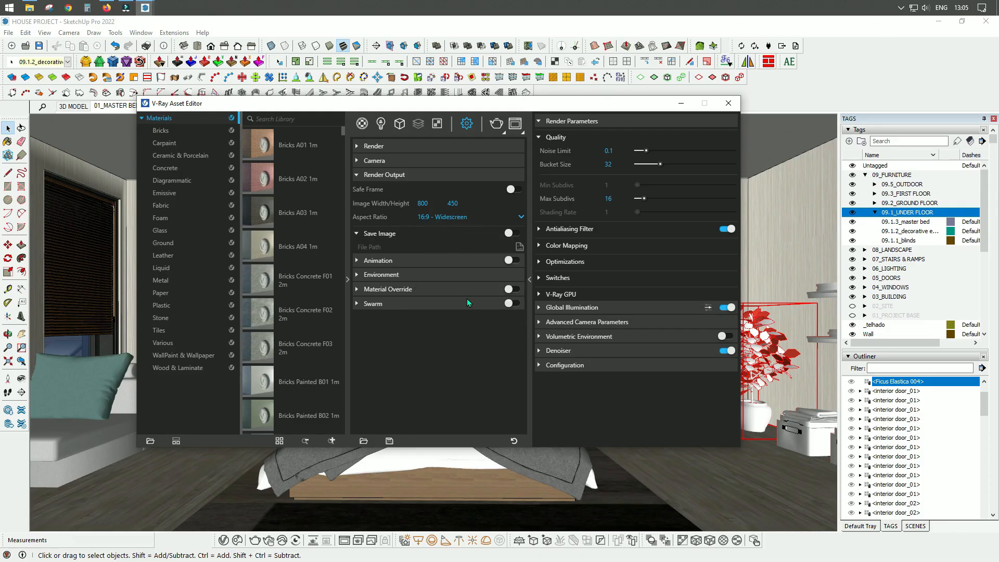
Examine the render settings for animation, environment and material override
click(356, 259)
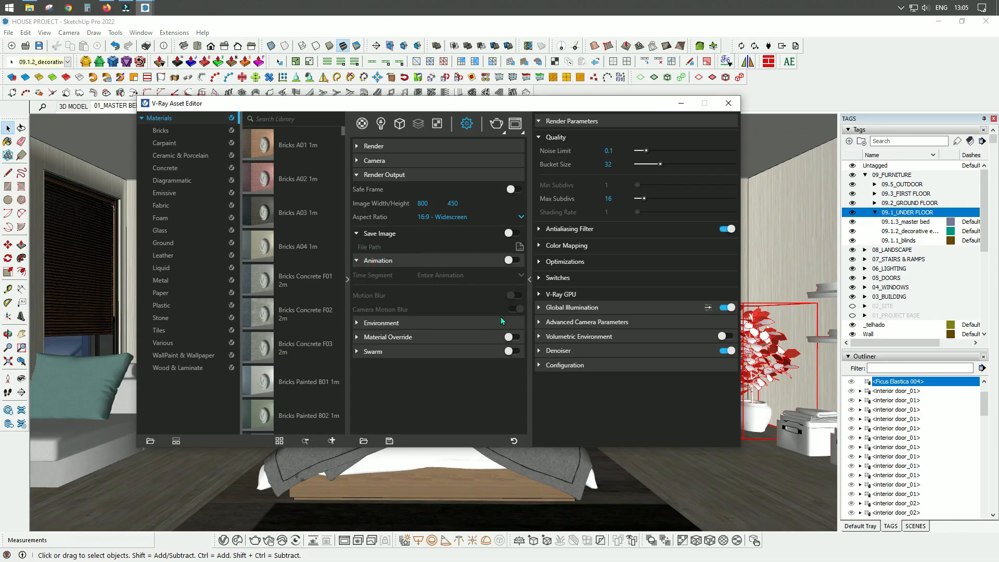
click(363, 261)
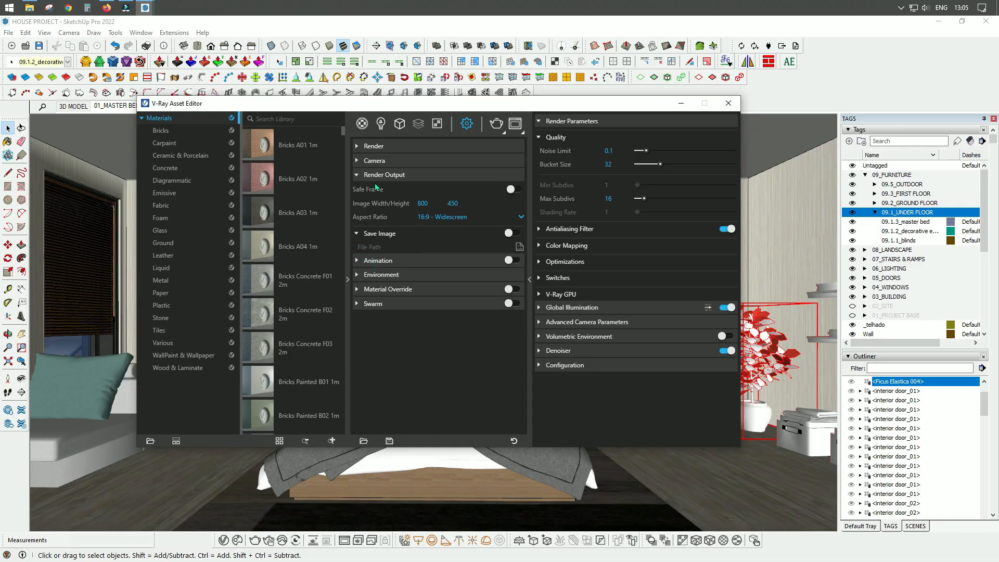
click(367, 176)
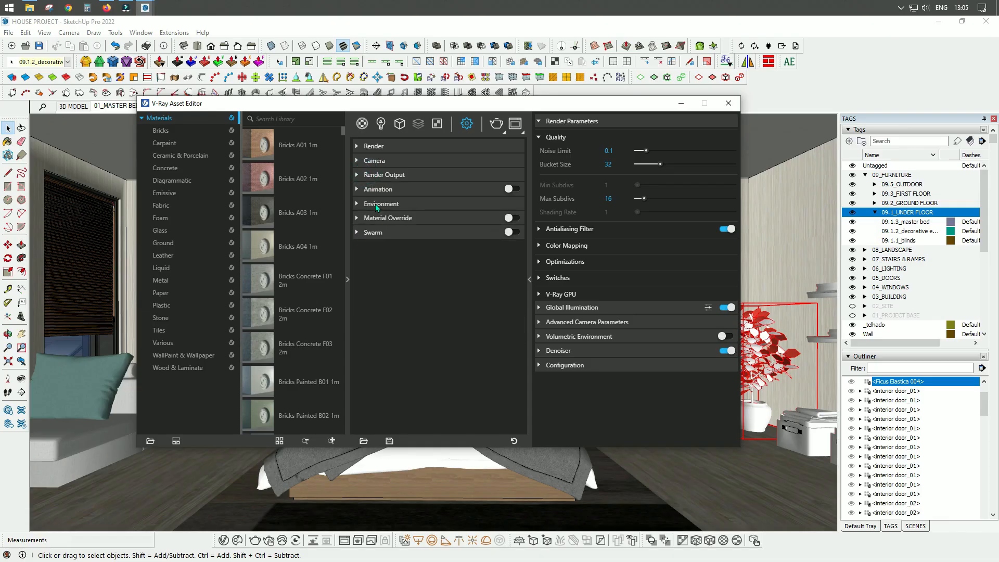
click(375, 204)
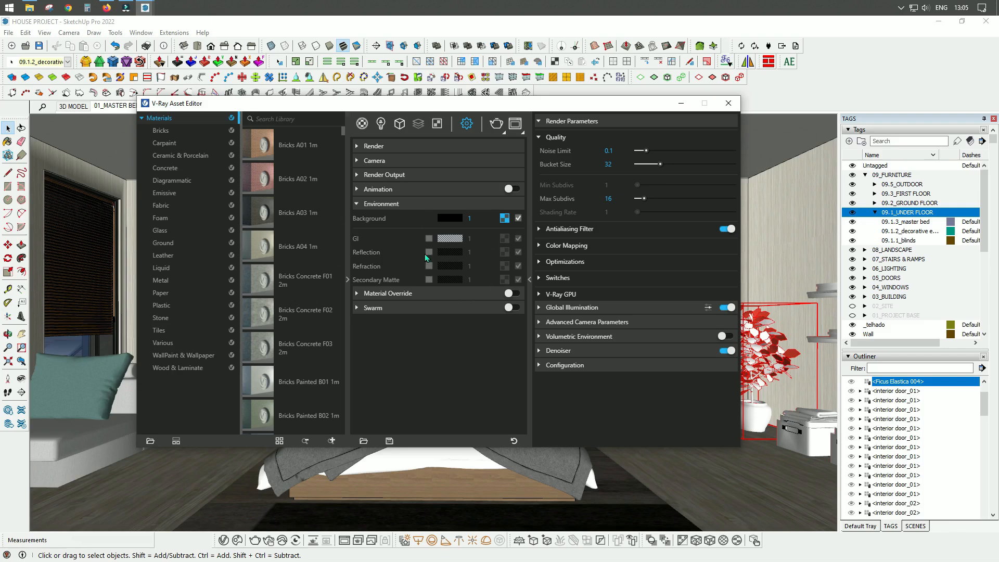
click(356, 203)
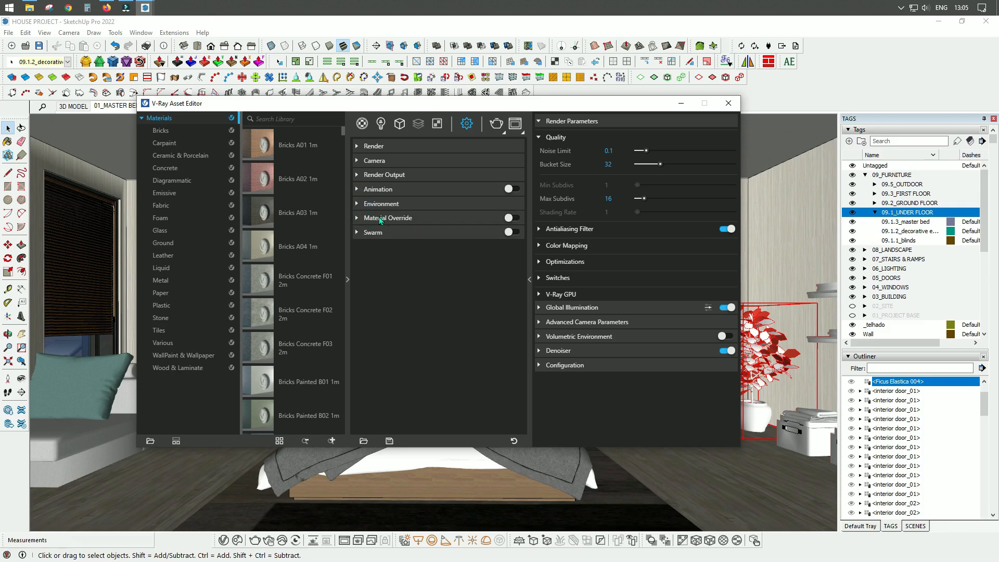
click(358, 218)
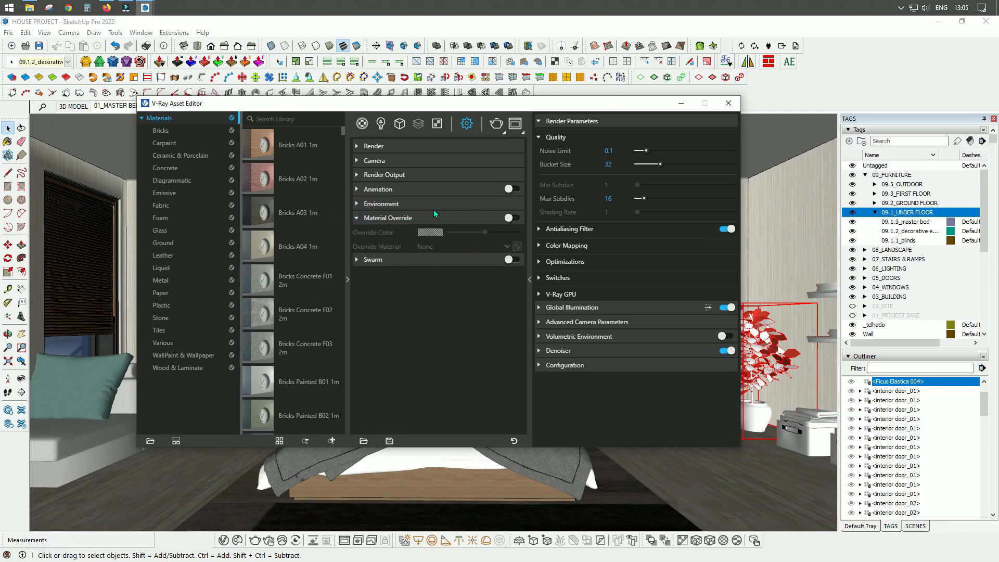
click(359, 219)
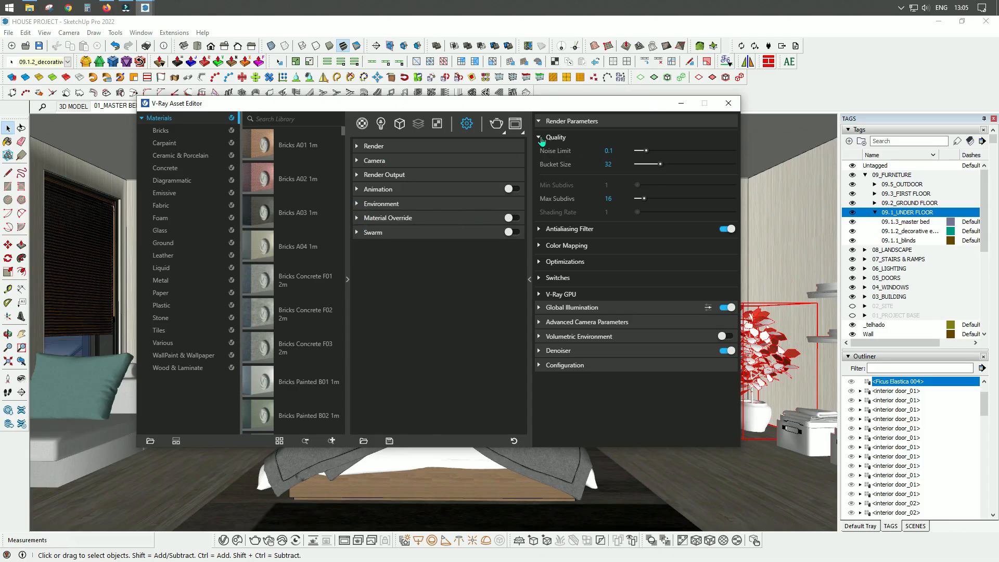
Examine the render parameters for the antialiasing filter, global illumination and V-Ray GPU texture resizing options
click(540, 121)
click(540, 121)
click(539, 229)
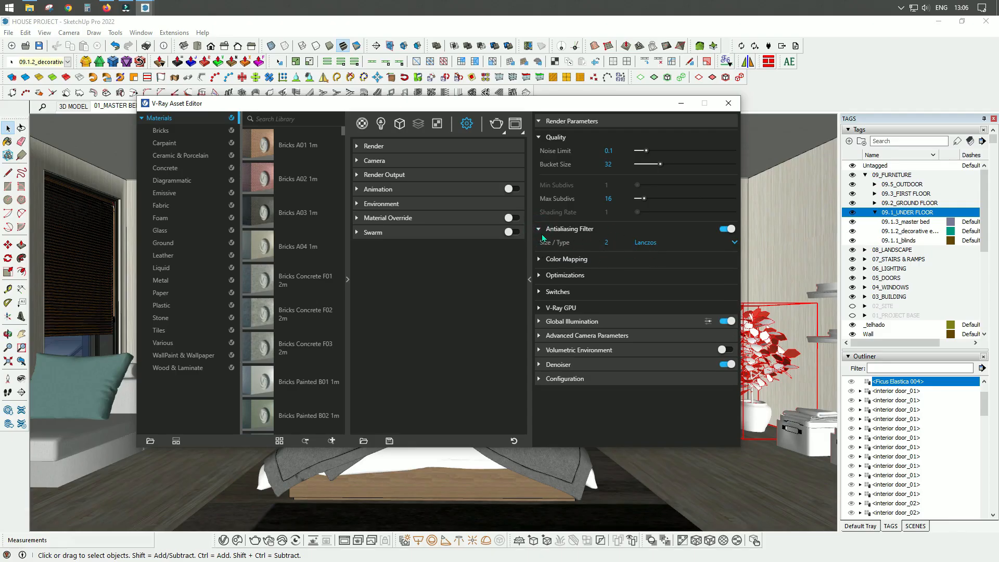
click(539, 229)
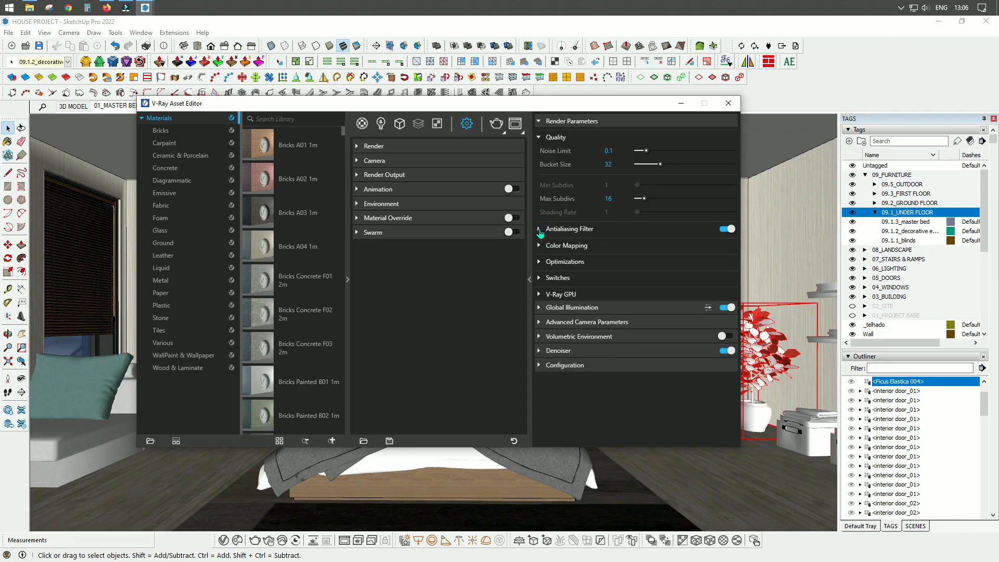
click(539, 308)
click(539, 308)
click(544, 296)
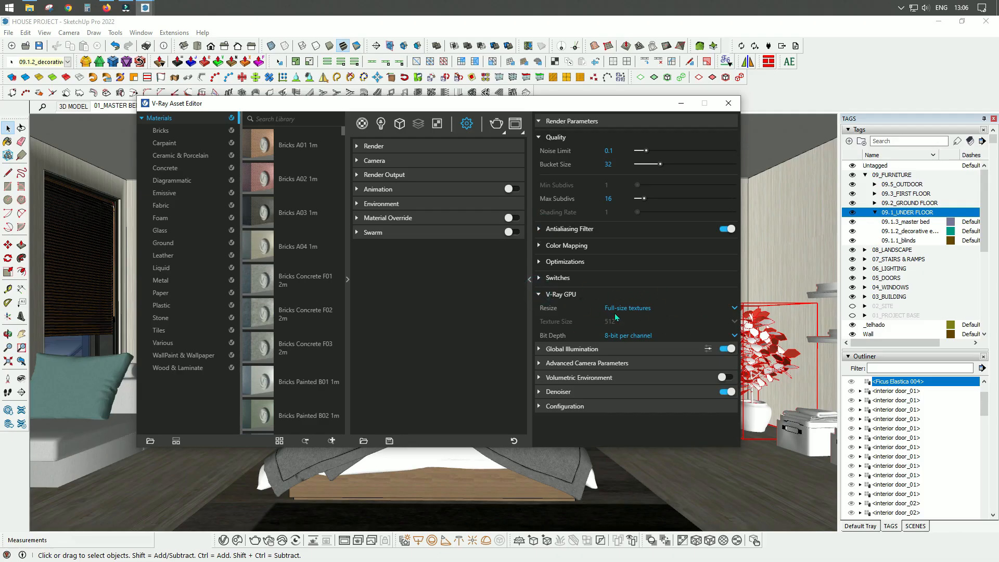
click(734, 308)
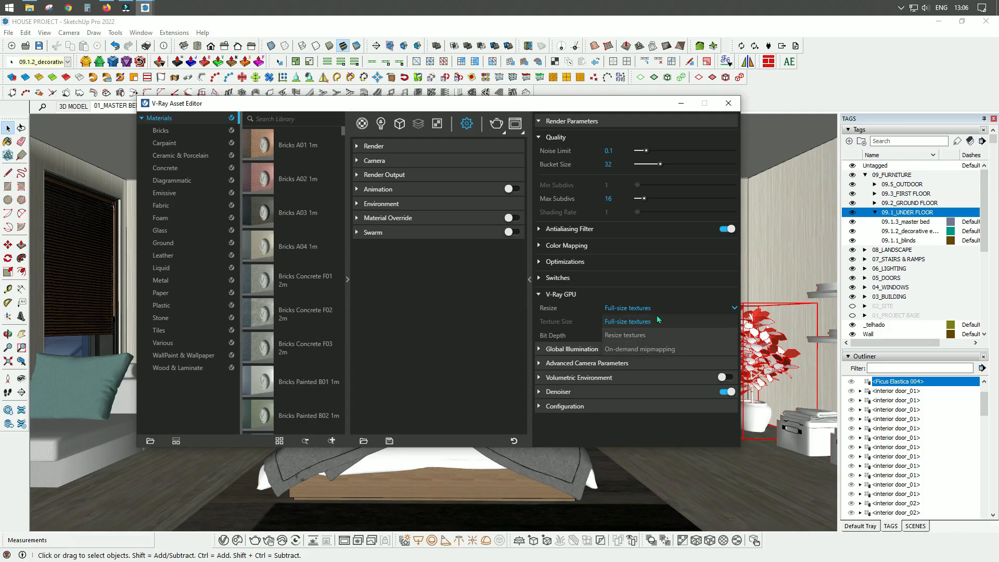
click(689, 308)
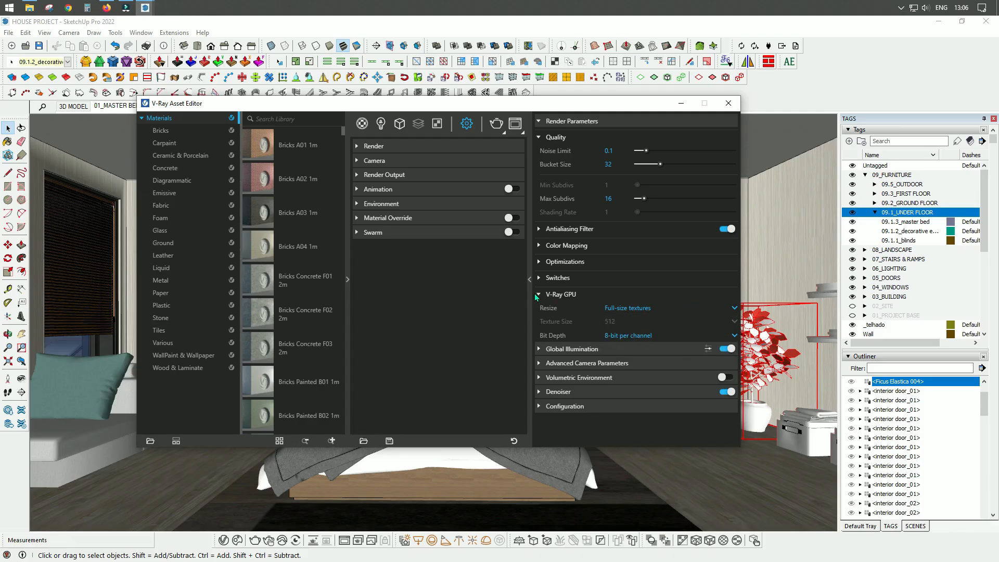
click(538, 294)
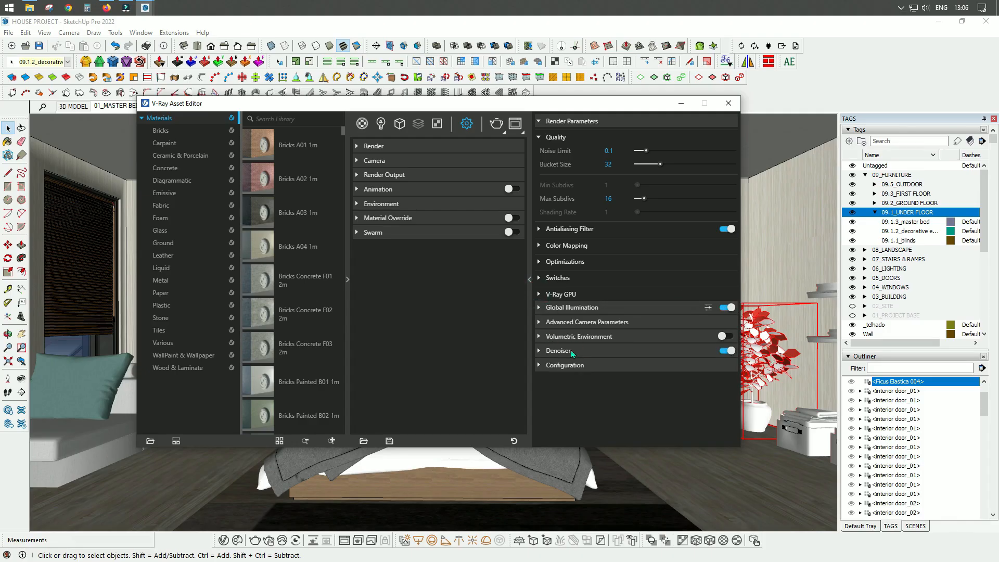
Examine the denoiser's engine and preset options and the advanced camera parameters for film sensitivity, aperture and shutter speed
click(538, 350)
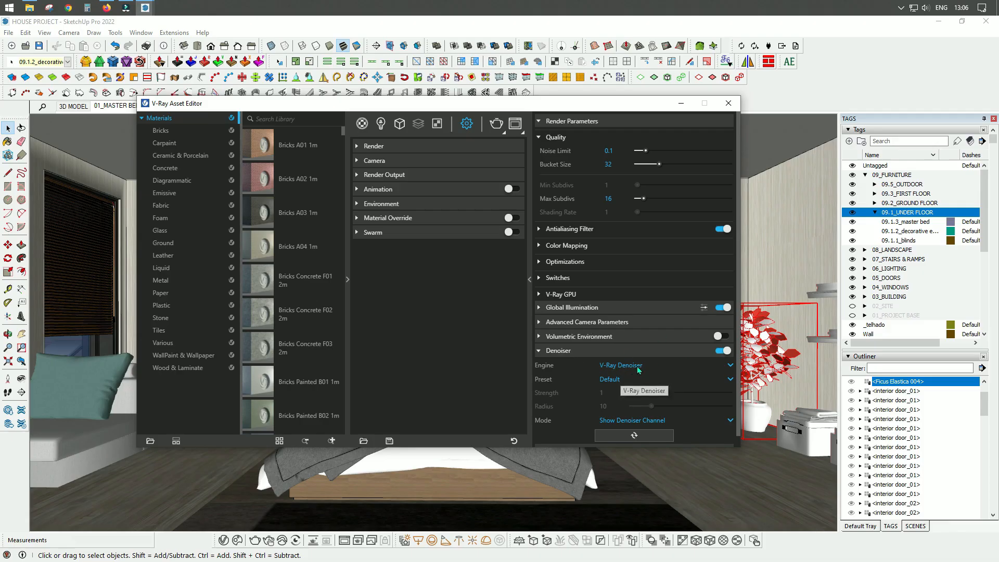
click(609, 379)
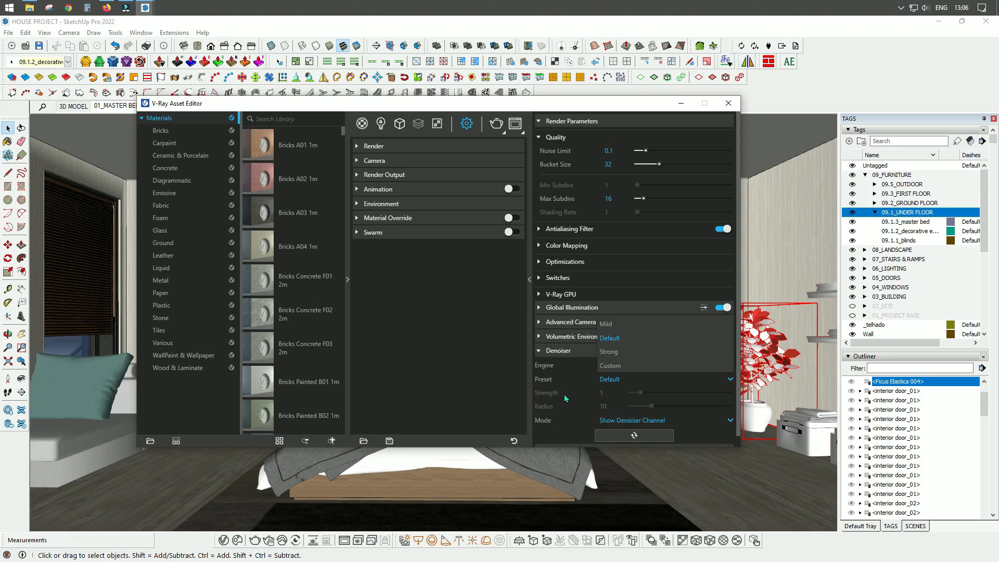
click(573, 350)
click(575, 350)
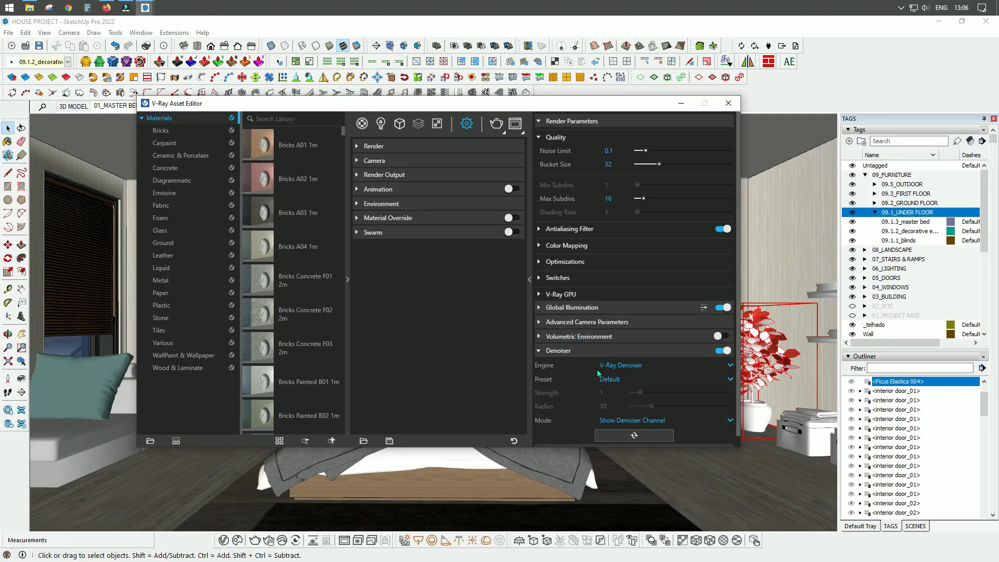
click(540, 351)
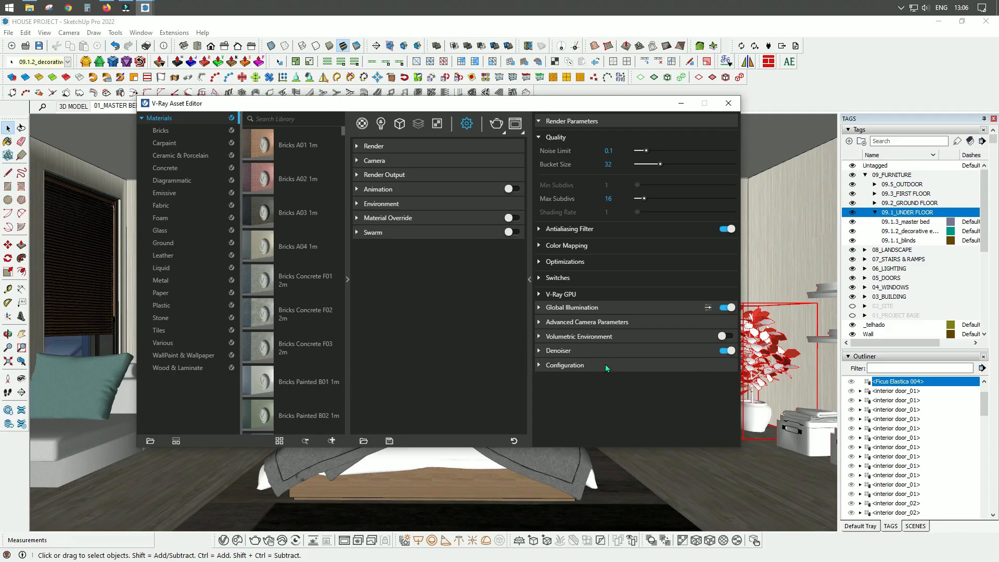
click(543, 322)
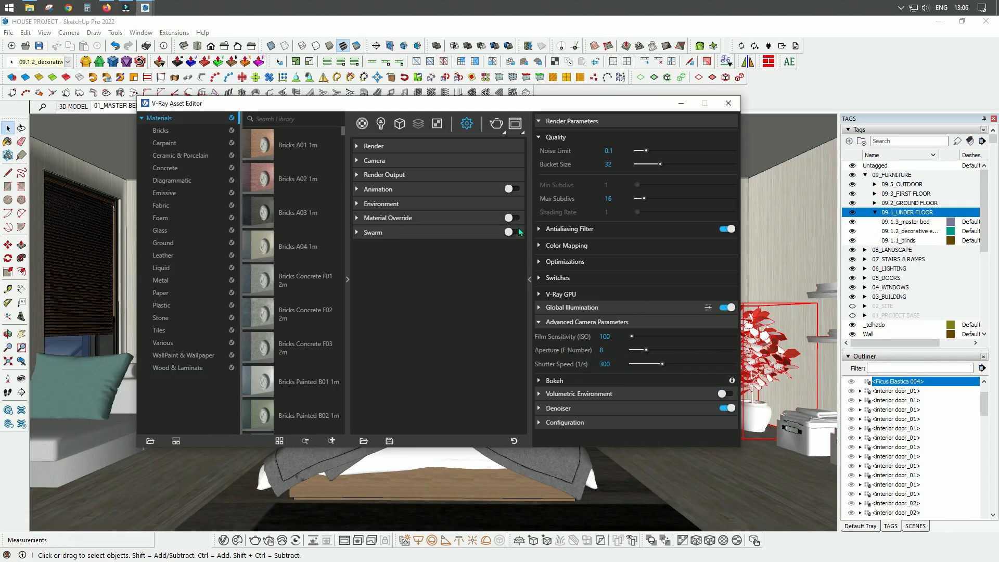
click(540, 325)
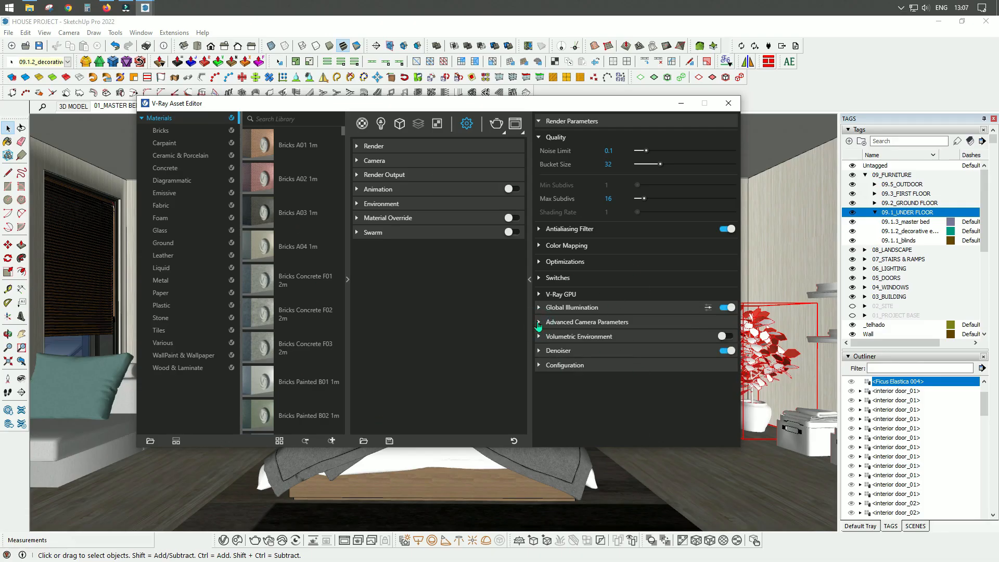
click(539, 323)
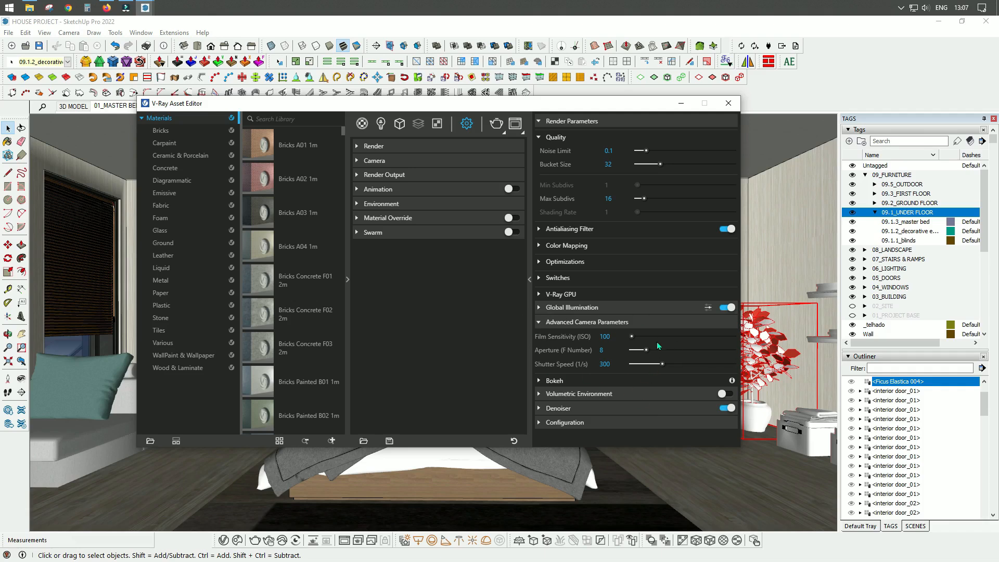
click(539, 323)
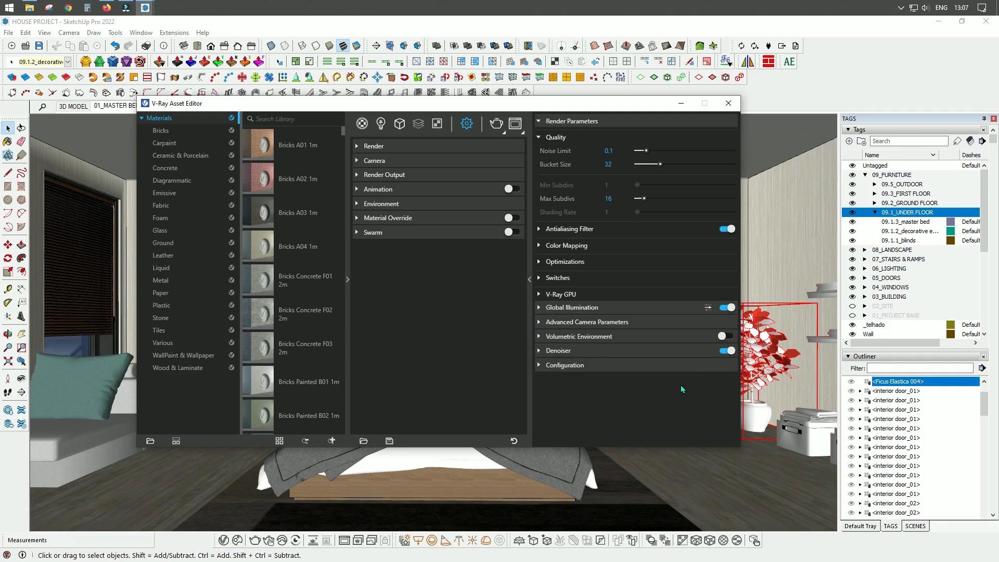
Expand the Camera and Render settings again and start a V-Ray render of the bedroom scene
click(374, 163)
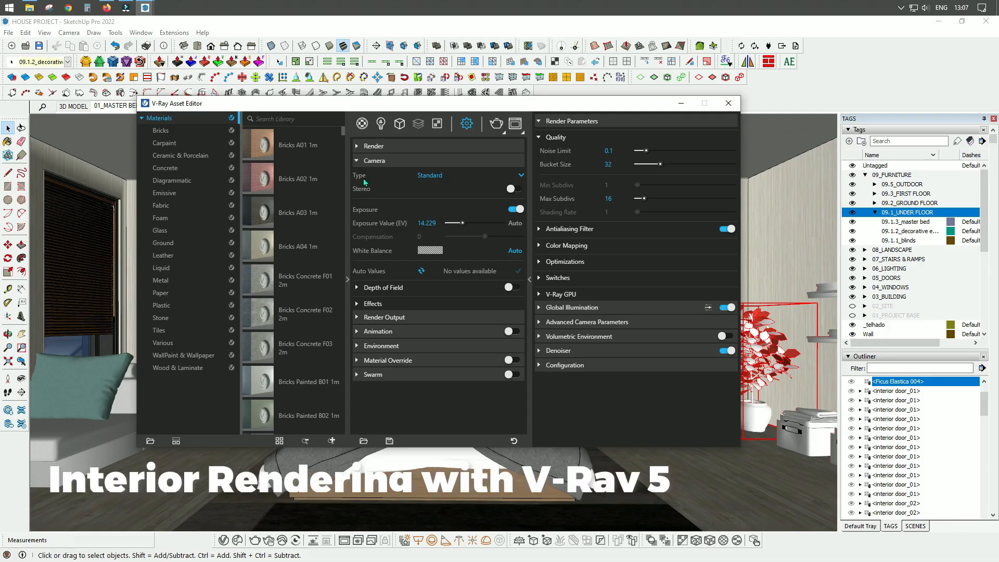
click(358, 146)
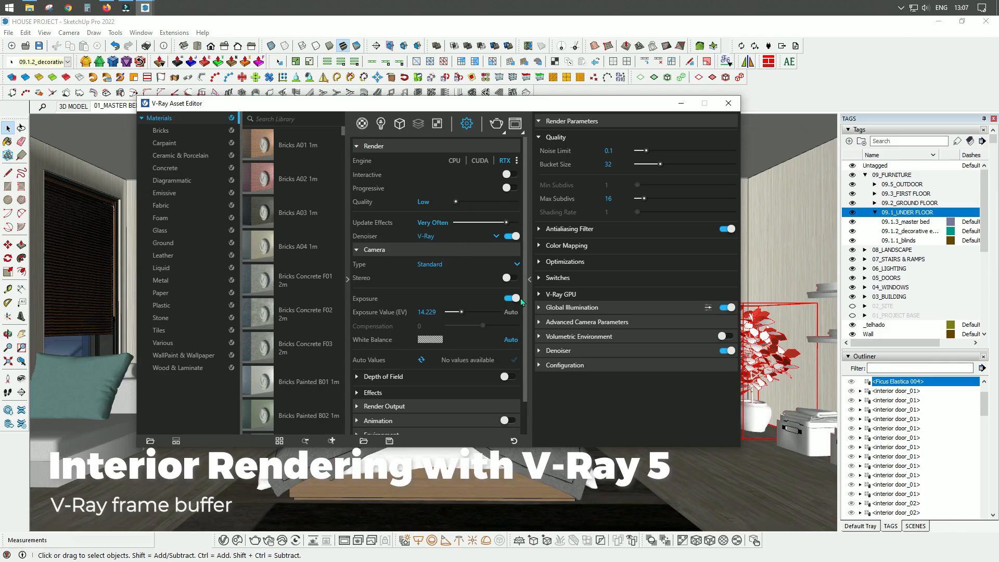
click(497, 124)
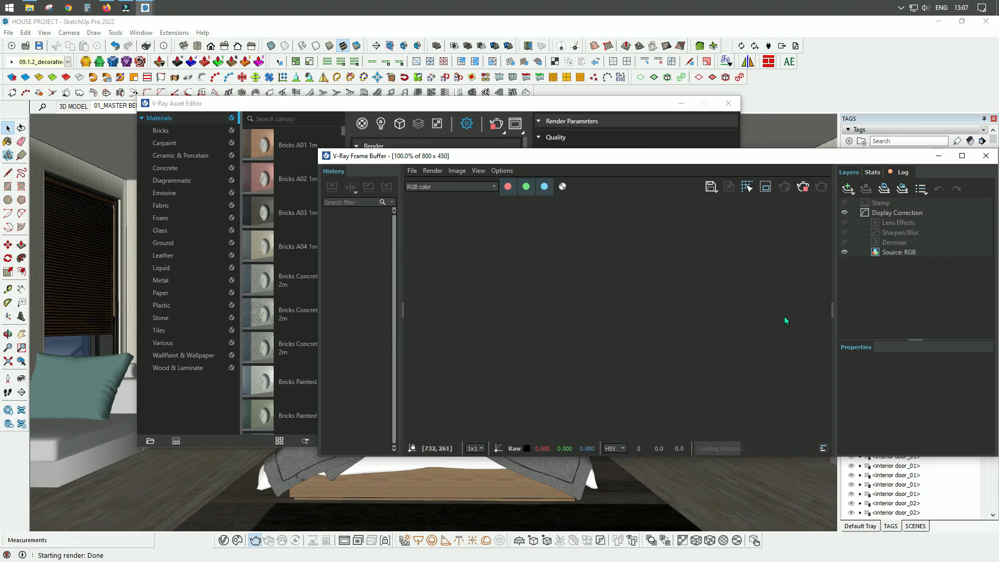
Maximize the V-Ray Frame Buffer window with the render at 100% and widen its History panel
scroll(557, 267, down, 2)
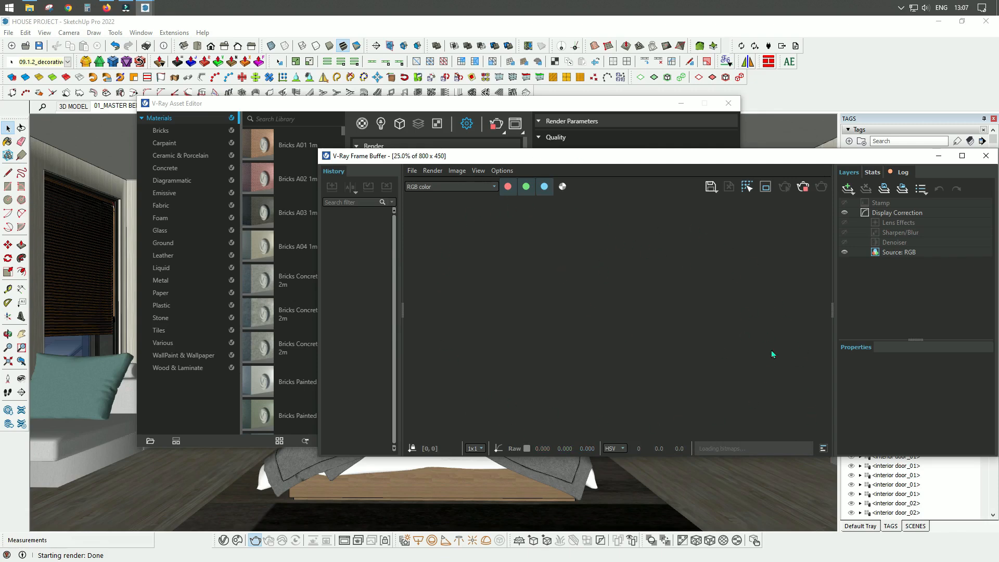
double_click(646, 155)
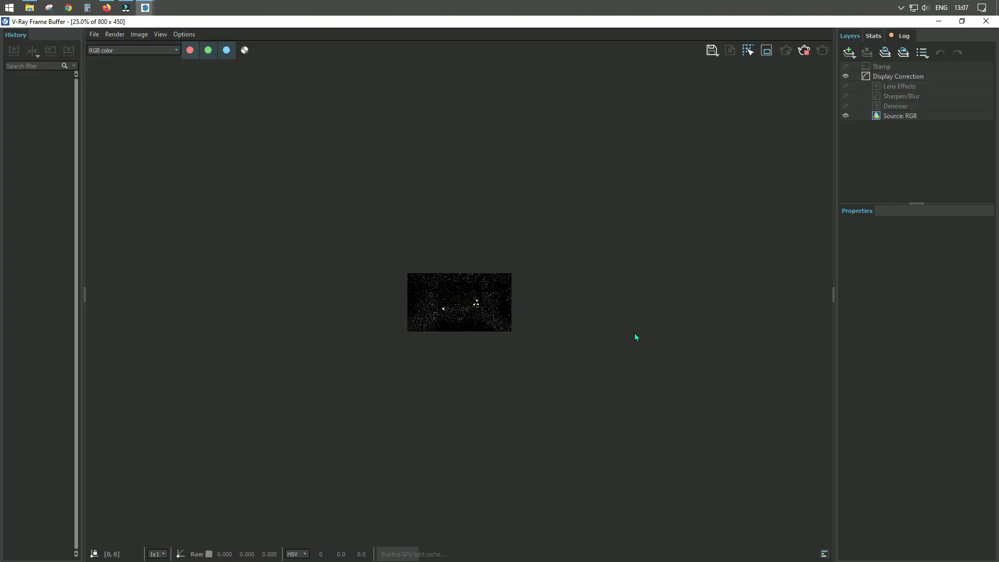
scroll(377, 303, up, 1)
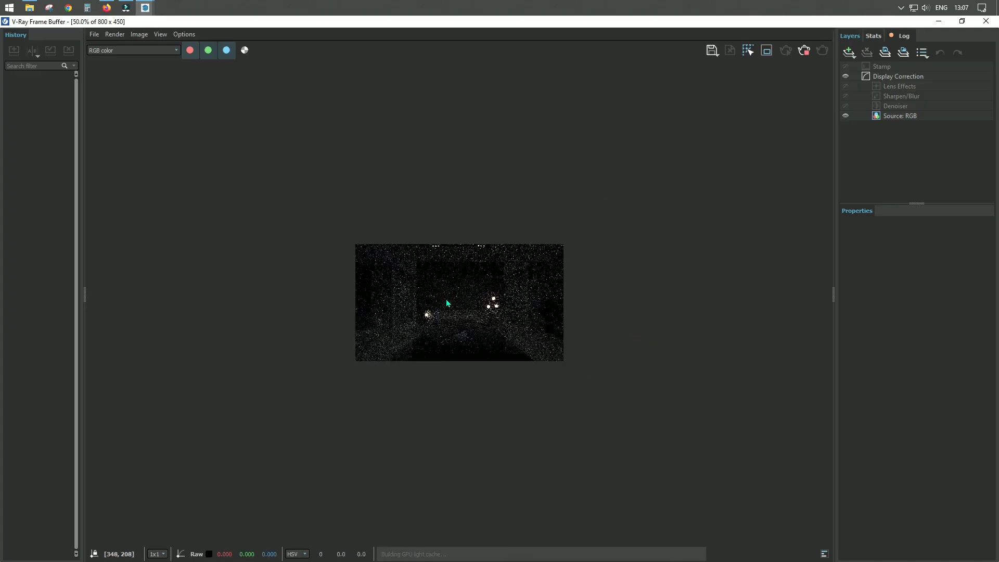
scroll(448, 298, up, 1)
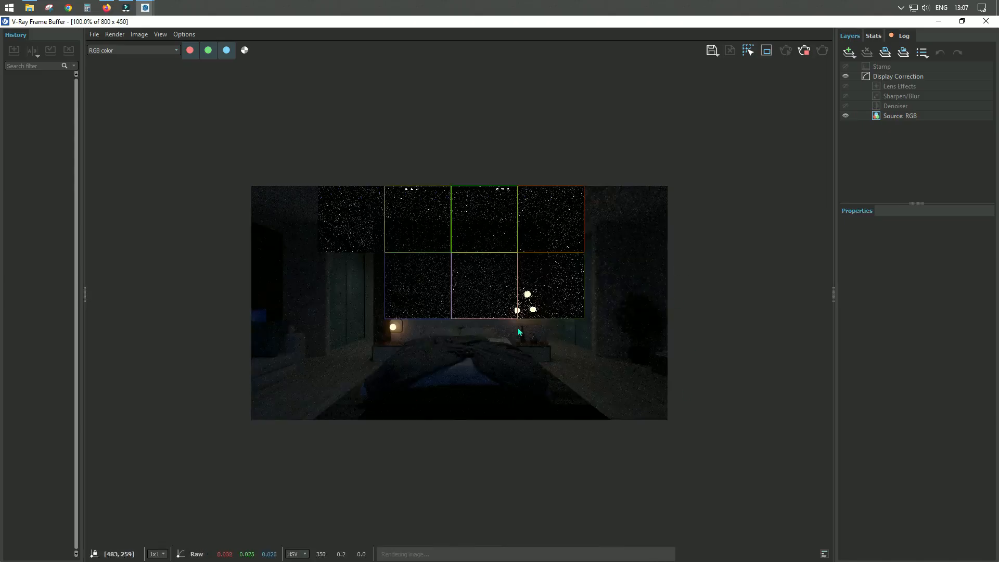
drag(84, 241, 140, 239)
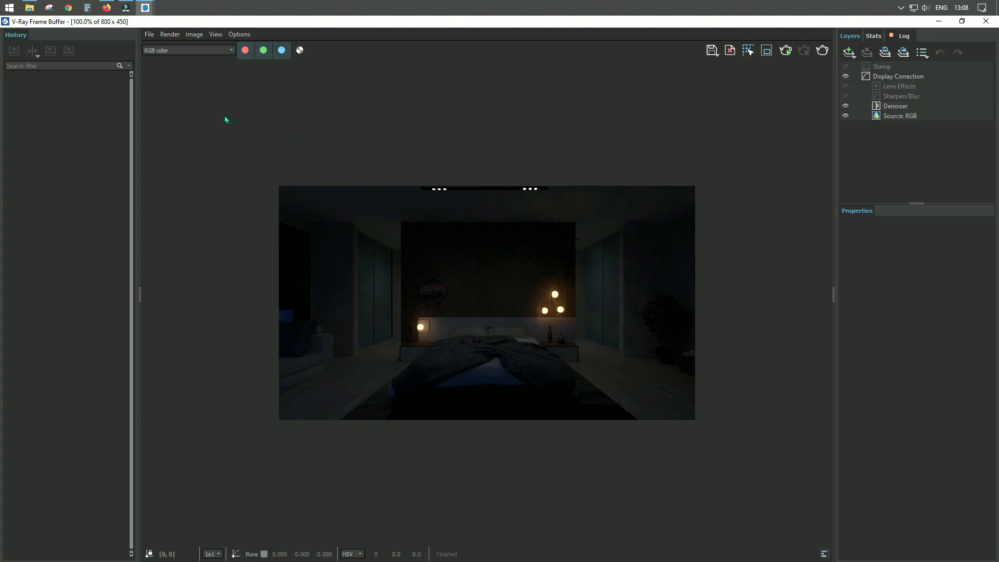
Review the available render channels while keeping RGB color, and narrow the Layers and History panels to enlarge the render view
click(152, 50)
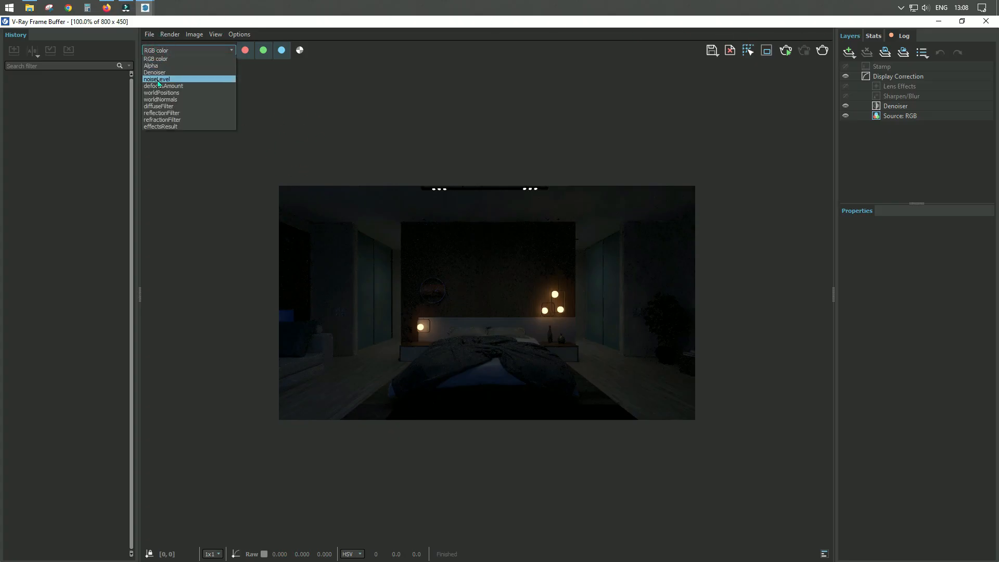
click(165, 52)
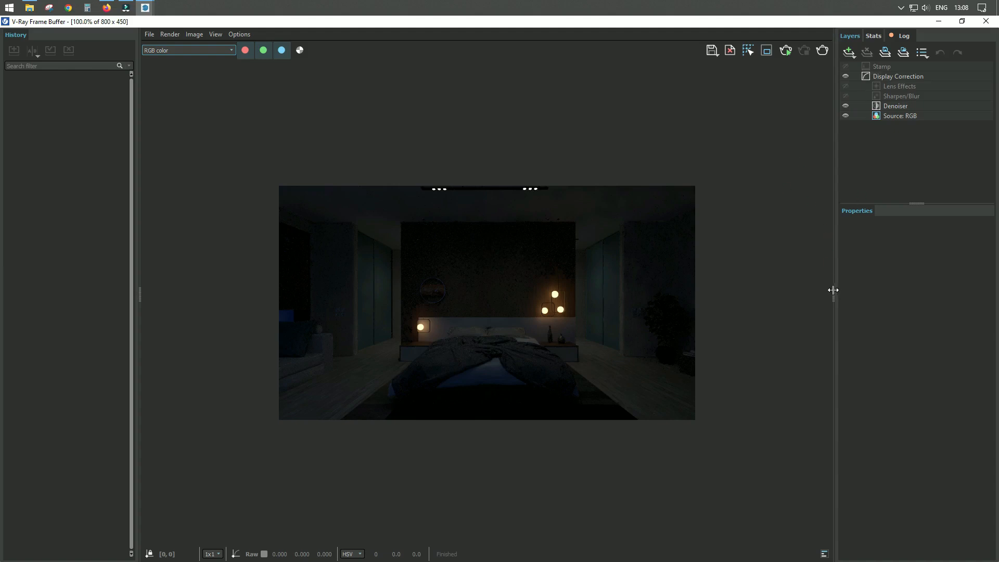
drag(832, 295, 858, 296)
mouse_move(140, 296)
mouse_down()
mouse_move(198, 294)
mouse_move(136, 295)
mouse_up()
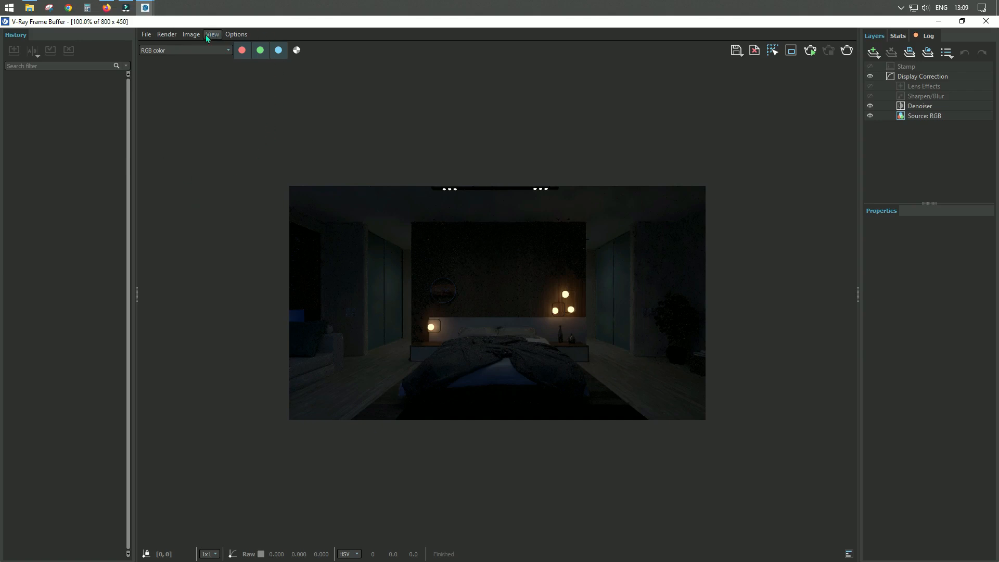
Open the VFB settings and enable the render history
click(234, 35)
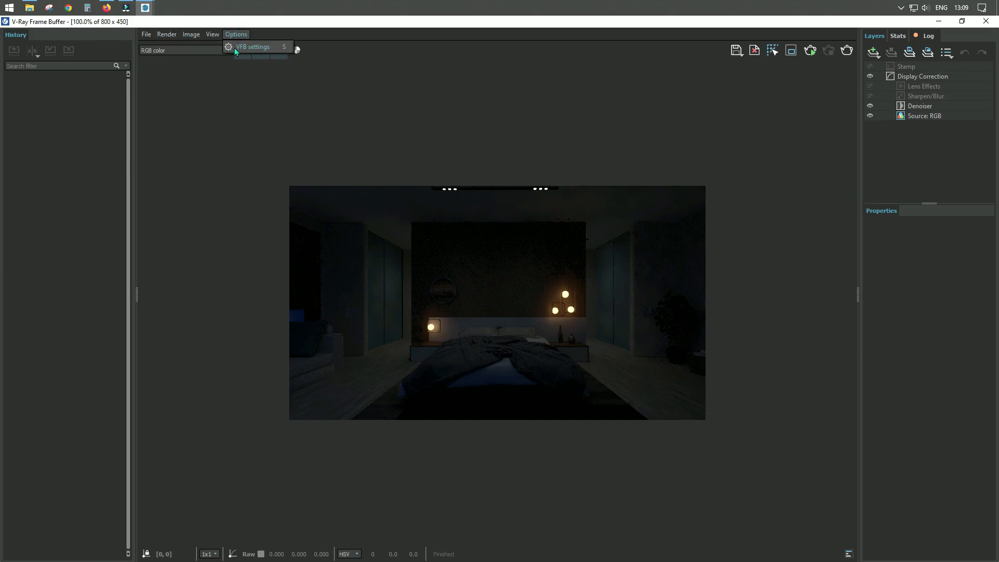
click(265, 47)
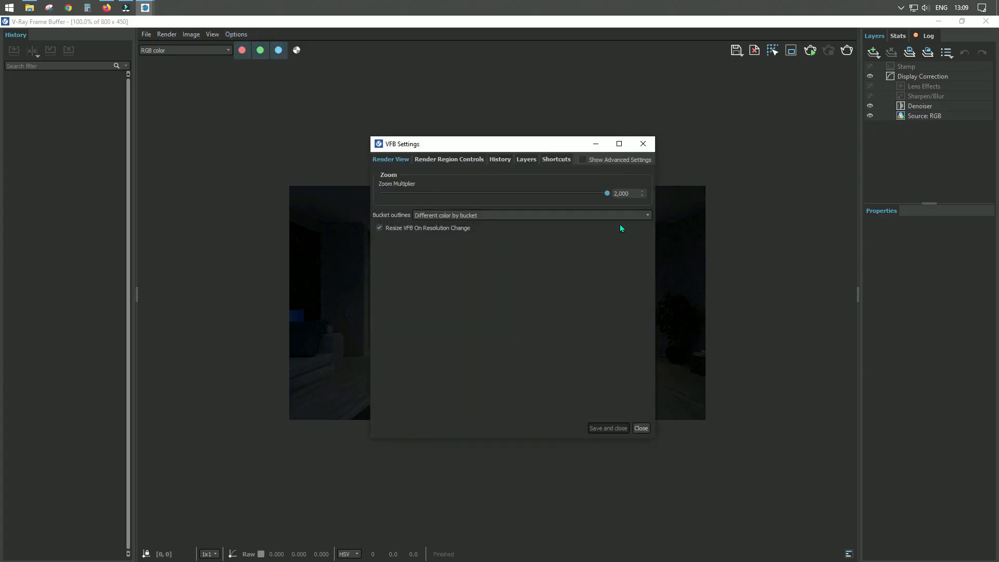
drag(493, 144, 471, 125)
click(479, 142)
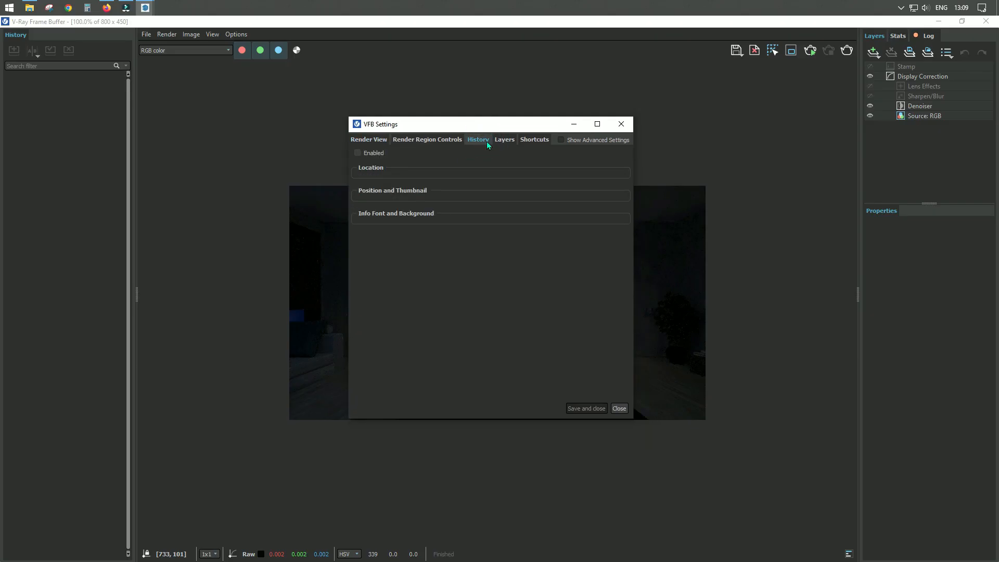
click(357, 152)
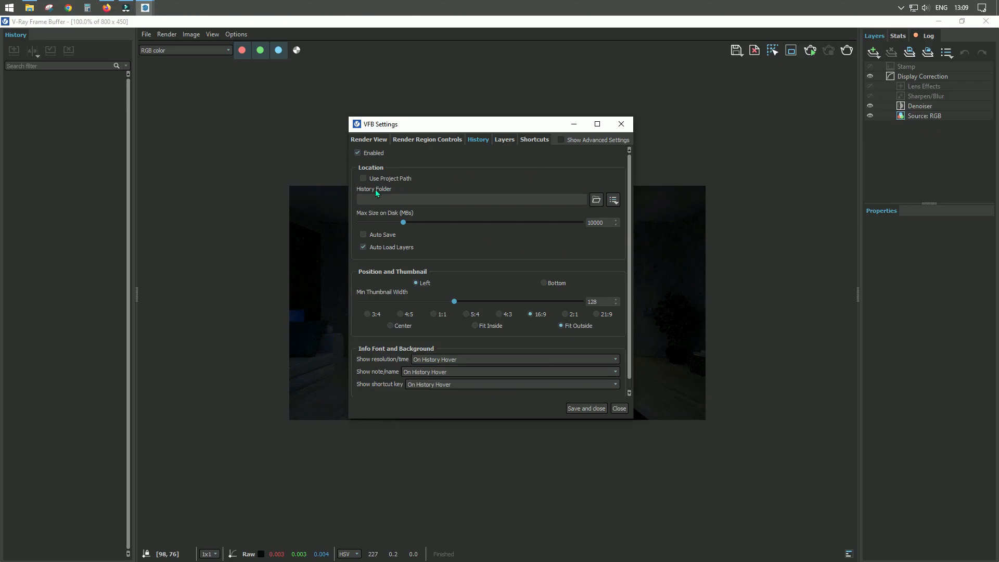
Browse for the history folder to 03_PROJECT VISIO, inside 02_AECO PROJECTS and 01_AECO HOUSE PROJECT_01 on Local Disk (D:)
click(597, 199)
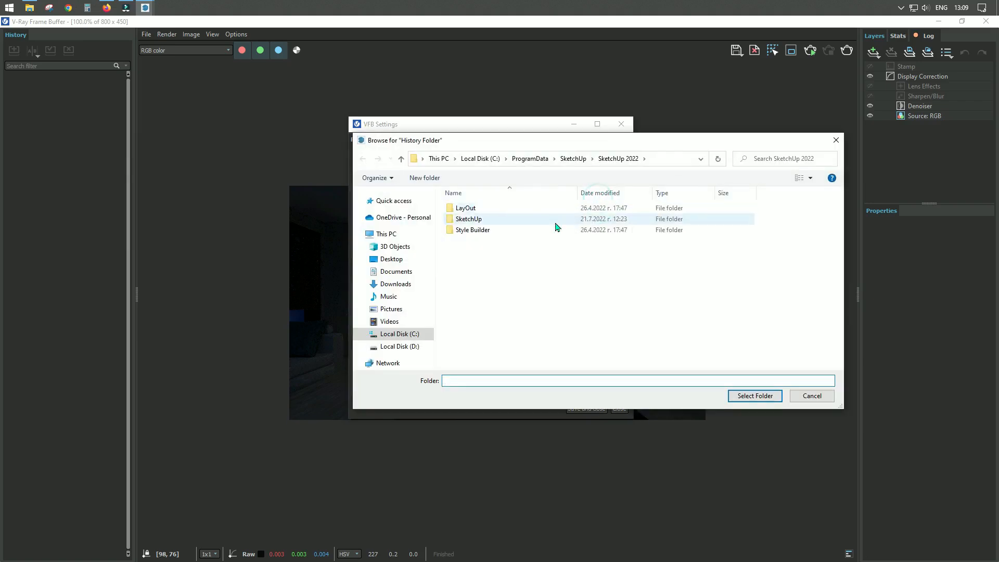
click(414, 347)
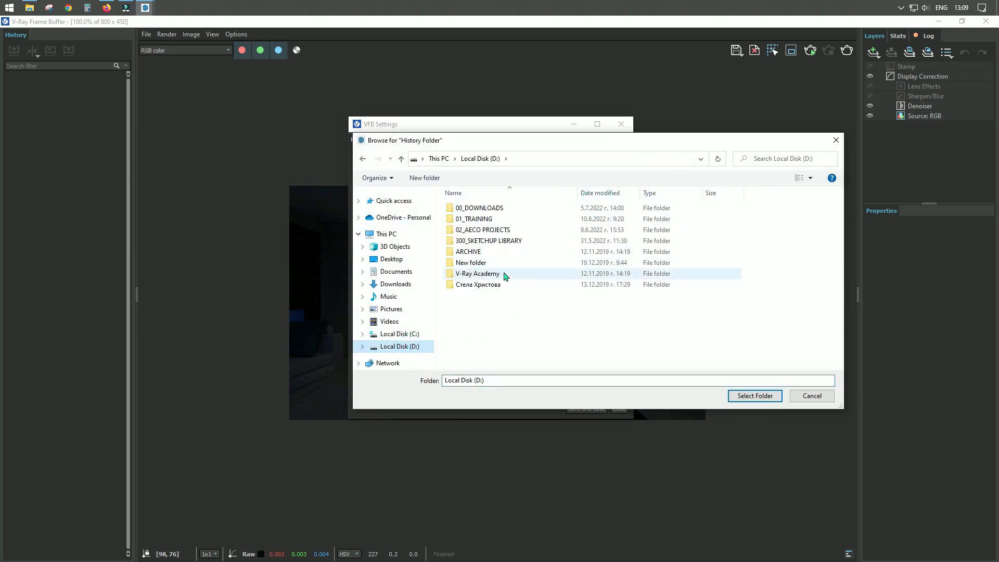
double_click(493, 229)
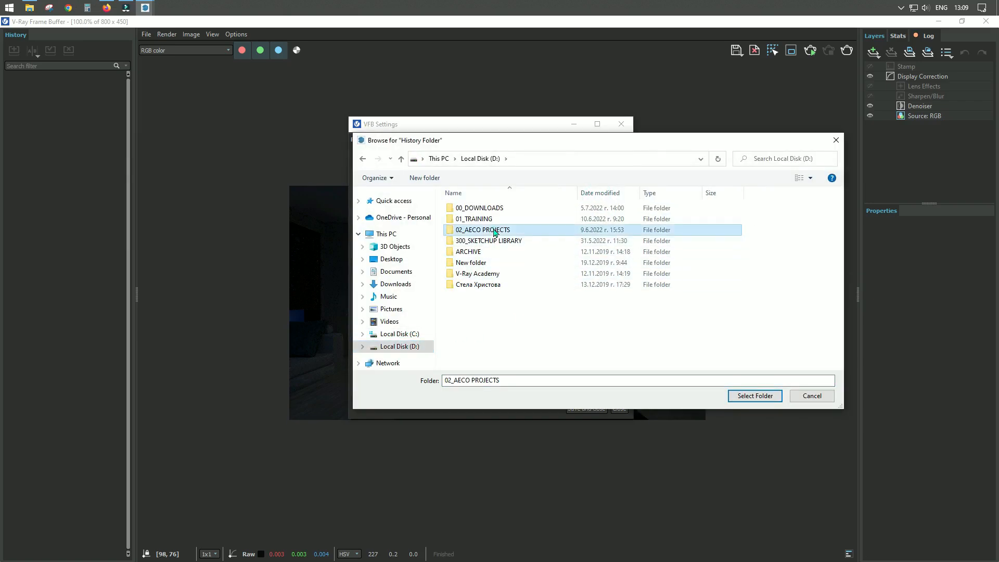
double_click(502, 211)
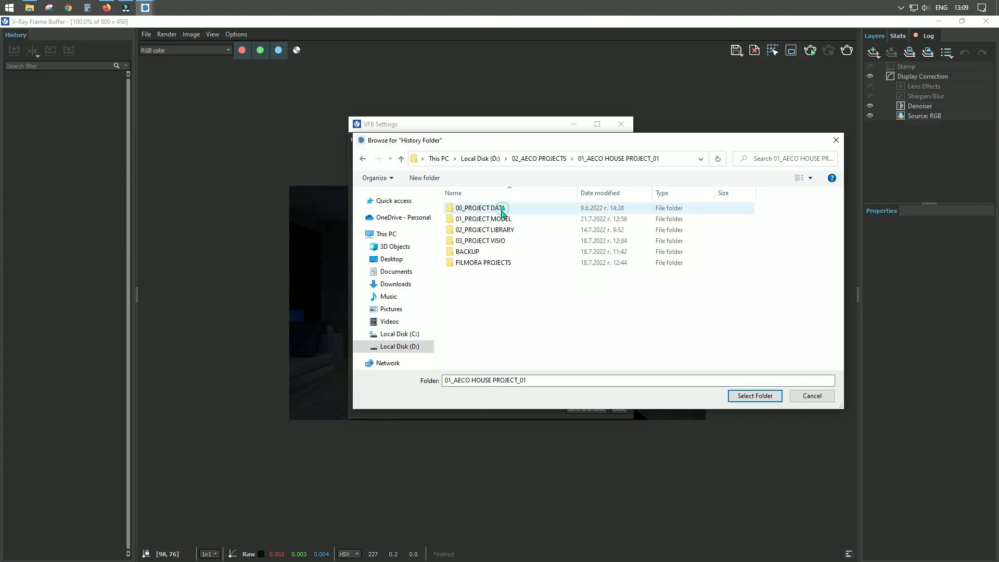
double_click(476, 241)
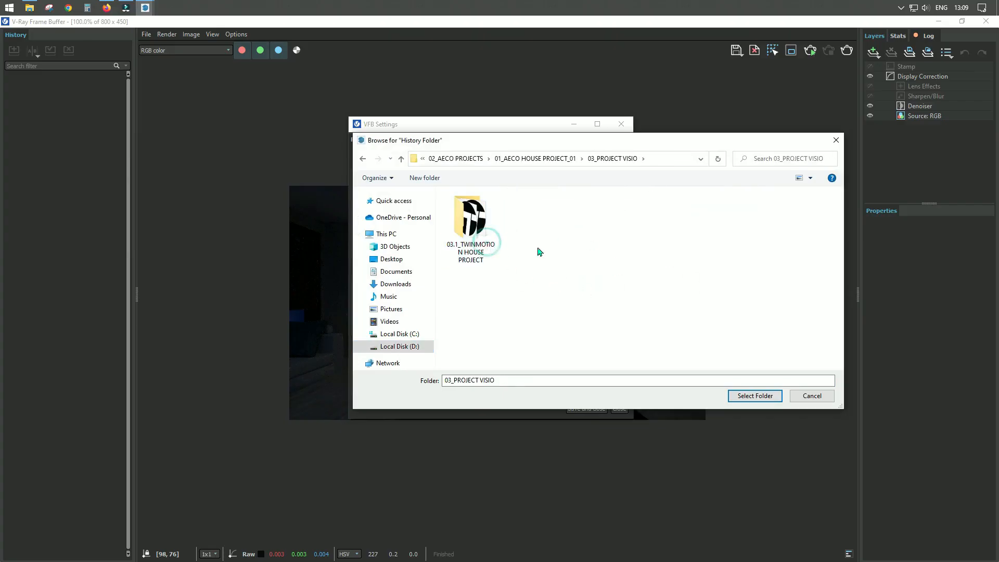
Create a new folder named VRAY VISIO inside 03_PROJECT VISIO
right_click(558, 296)
mouse_move(604, 394)
click(681, 388)
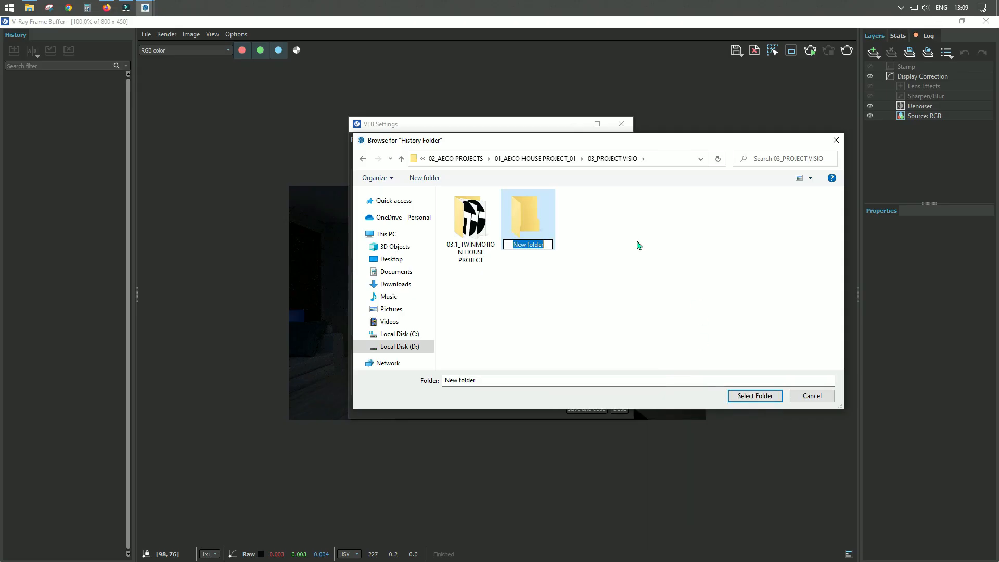
text(VRAY VISIO)
key(Return)
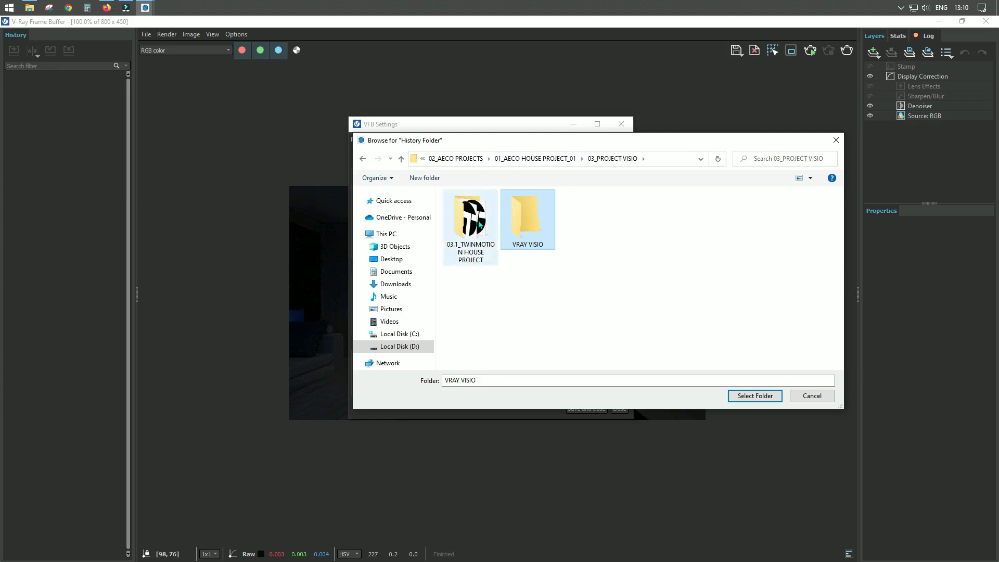
Save VRAY VISIO as the history folder in the VFB settings and store the current bedroom render in the history
click(772, 397)
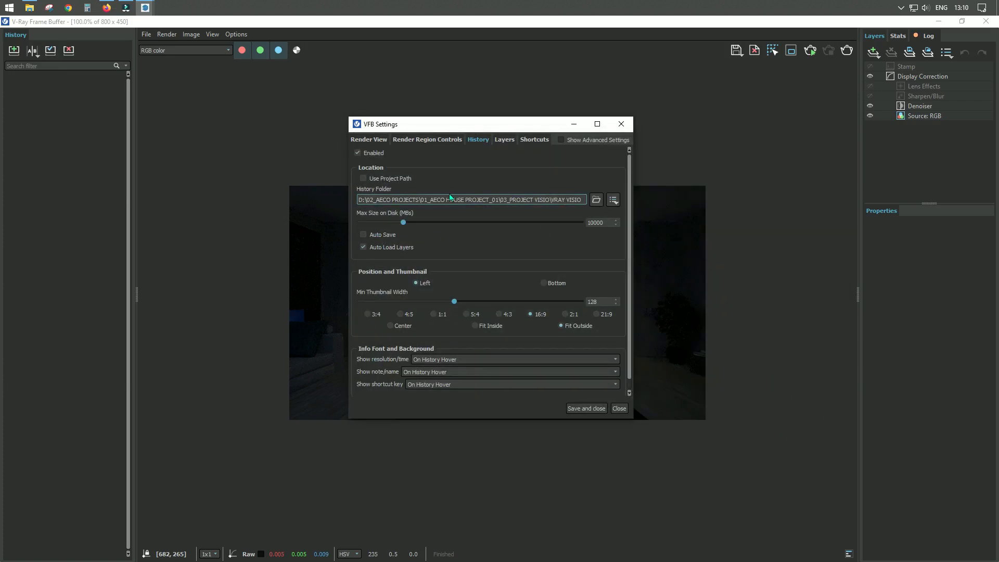
click(587, 408)
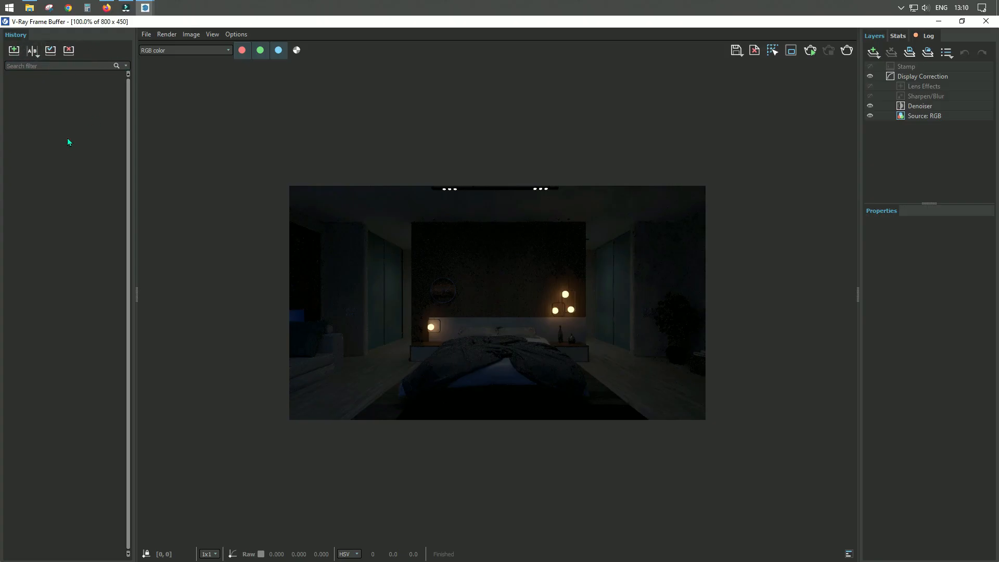
click(14, 50)
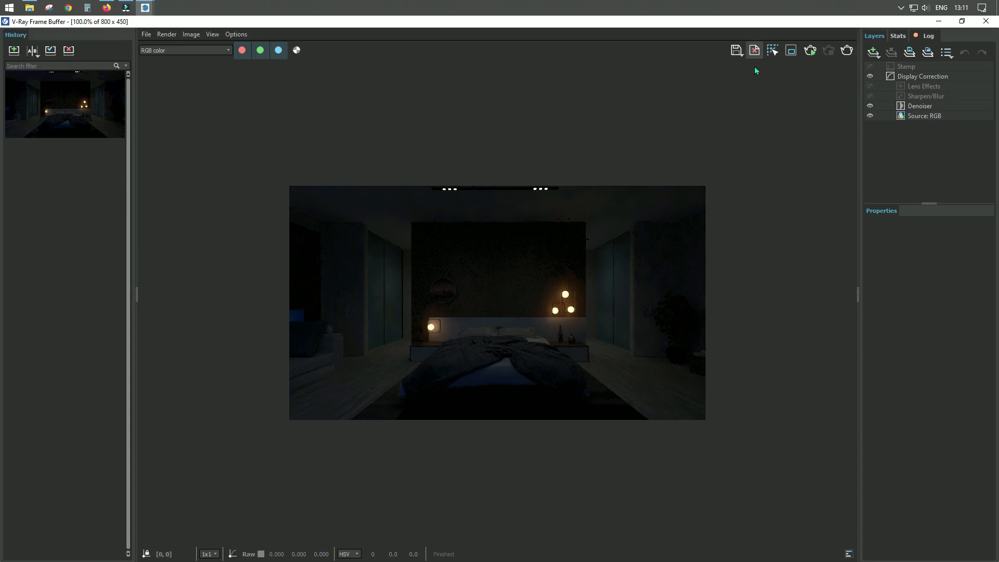
Try a render region of about 121 by 248 pixels around the three-globe bedside lamp, and switch region rendering off
click(791, 51)
drag(544, 205, 647, 307)
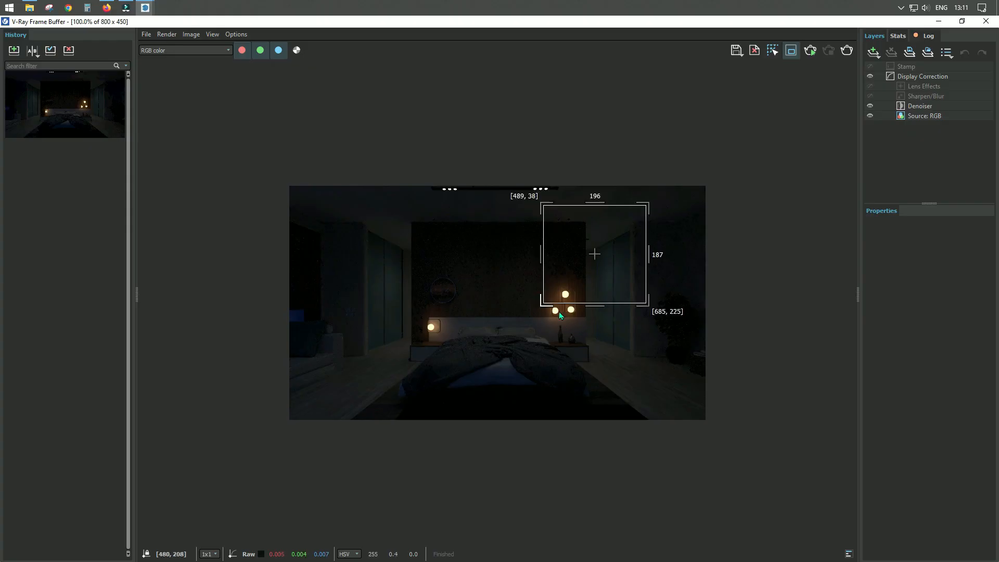
drag(548, 235, 524, 368)
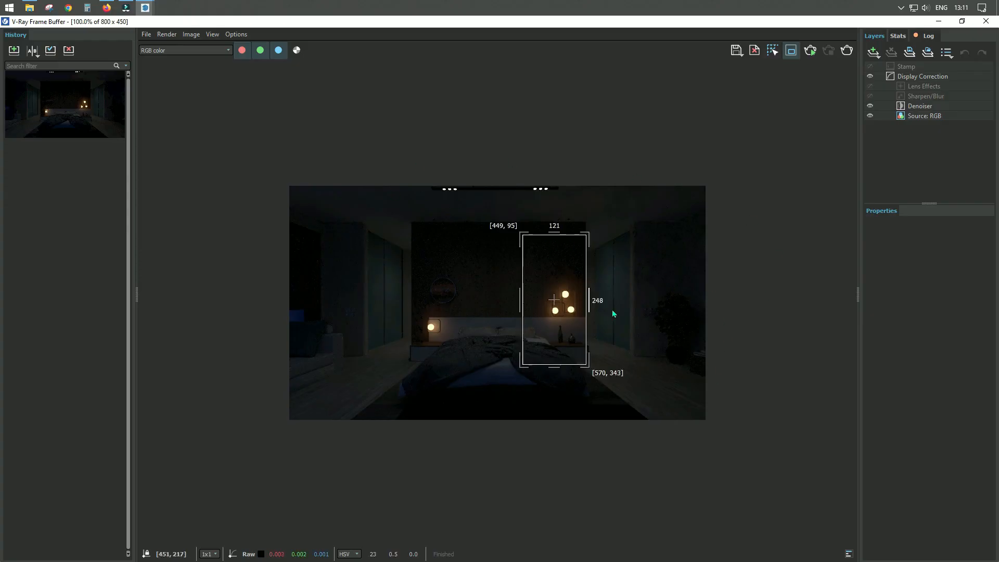
click(790, 50)
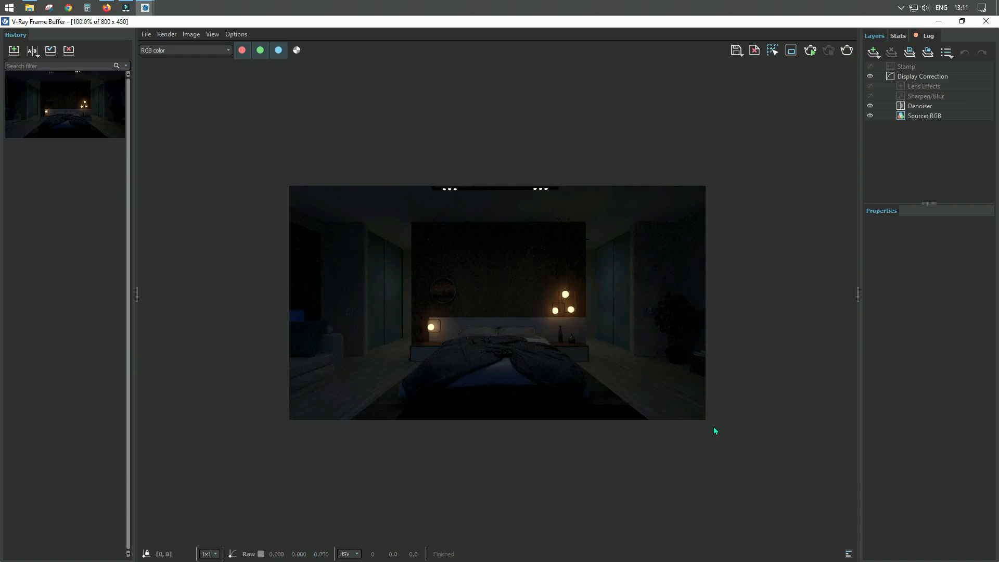
Close the V-Ray Frame Buffer and display the scene's lights in the V-Ray Asset Editor, repositioned over the model view
click(985, 21)
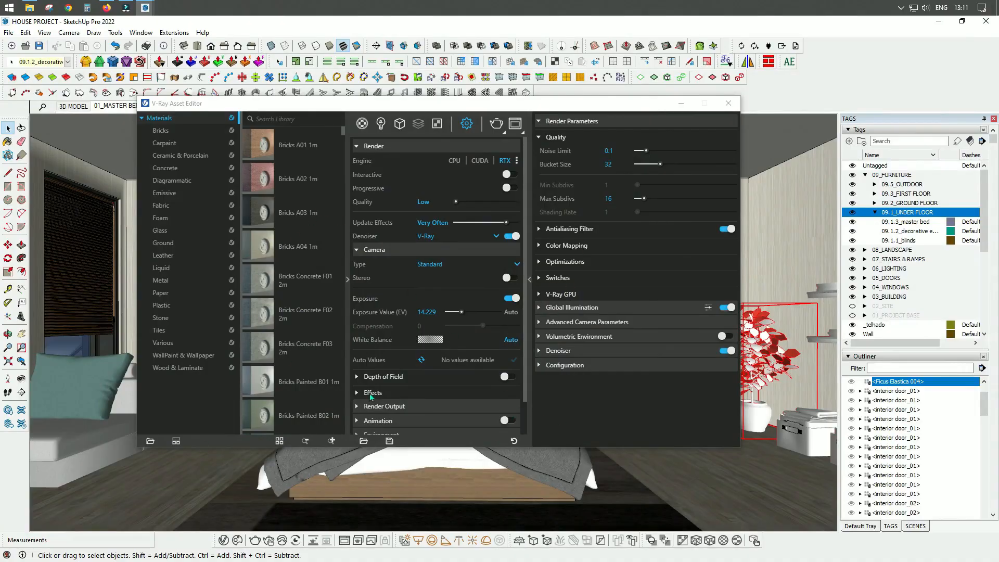
drag(661, 107, 744, 136)
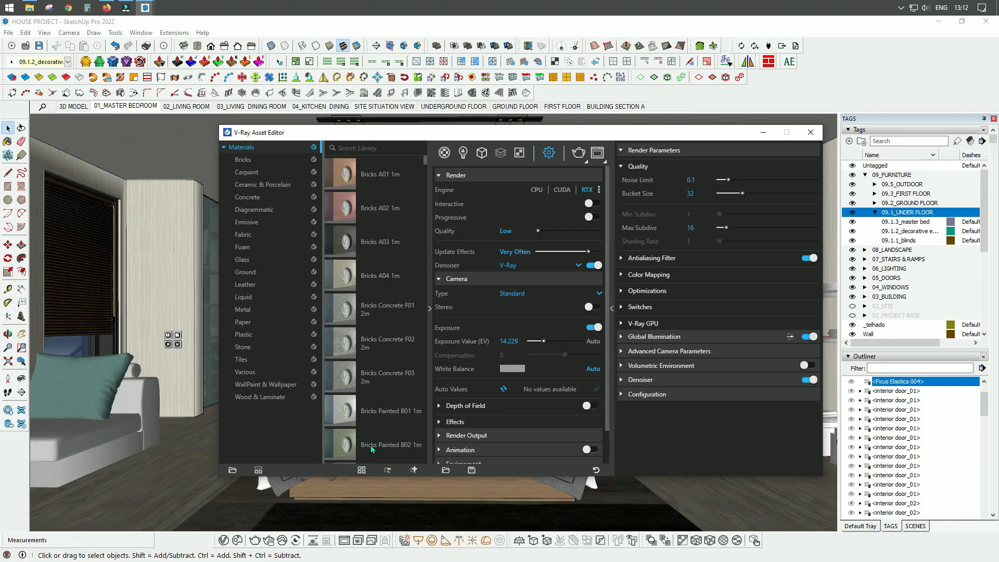
click(238, 539)
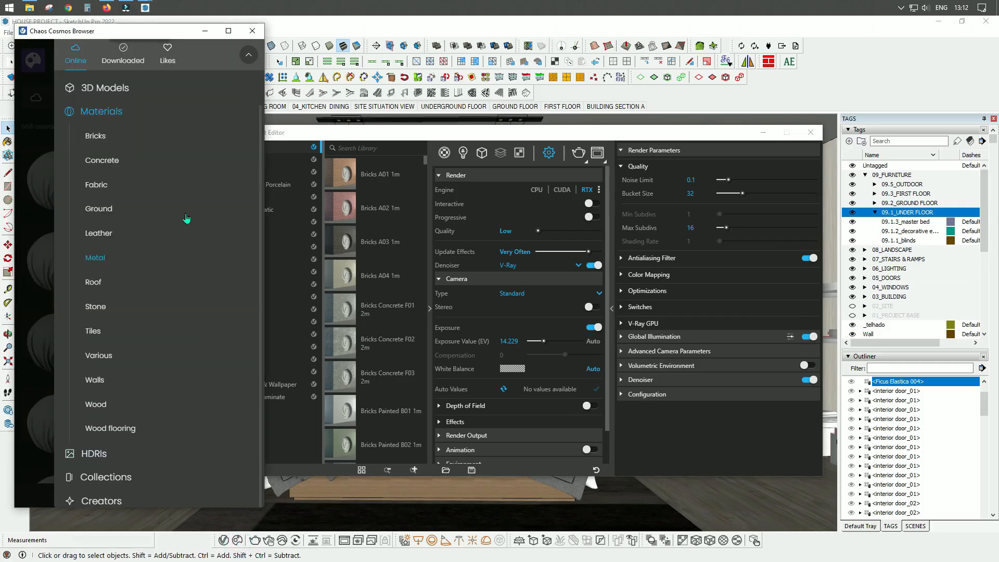
click(252, 31)
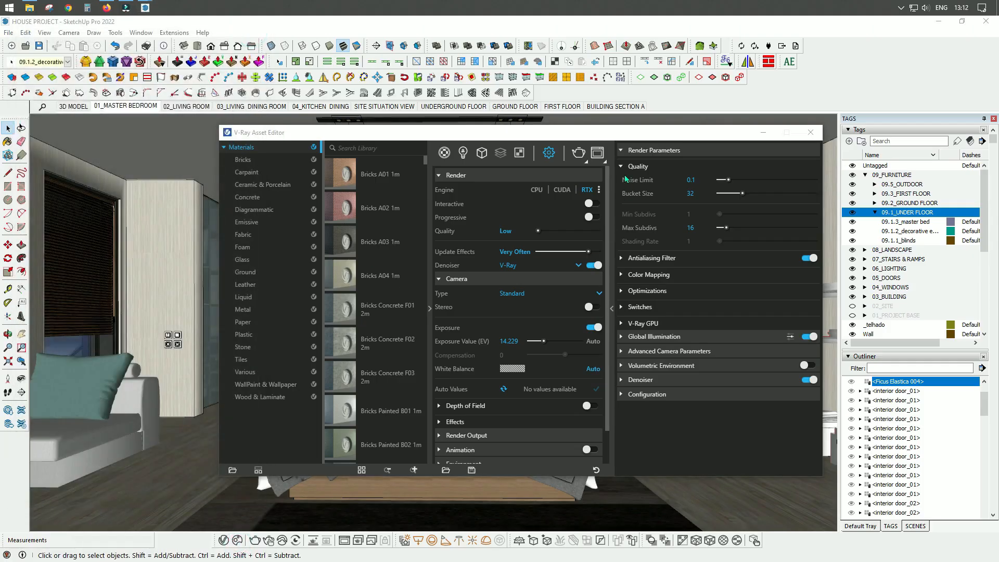
drag(533, 136, 522, 125)
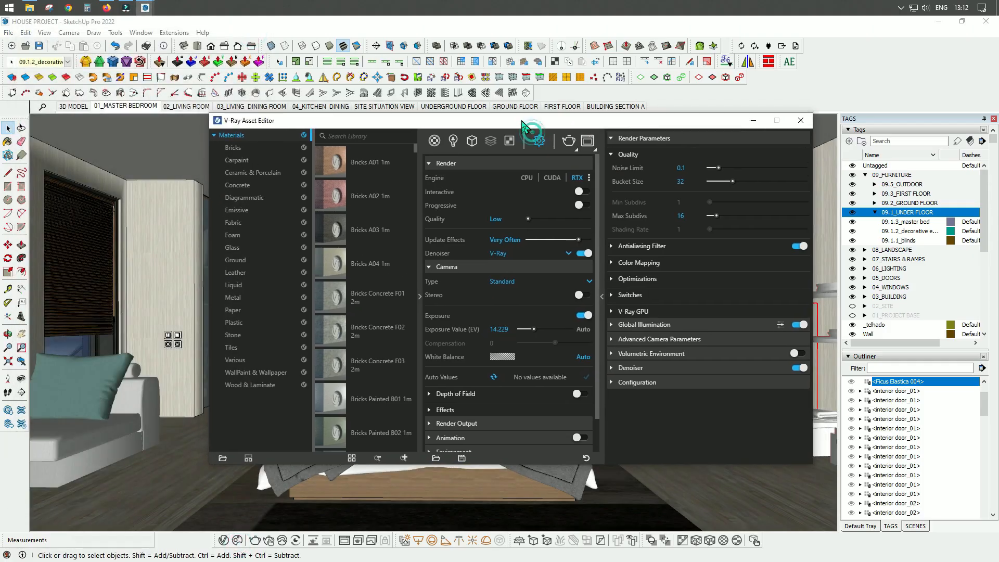
click(452, 140)
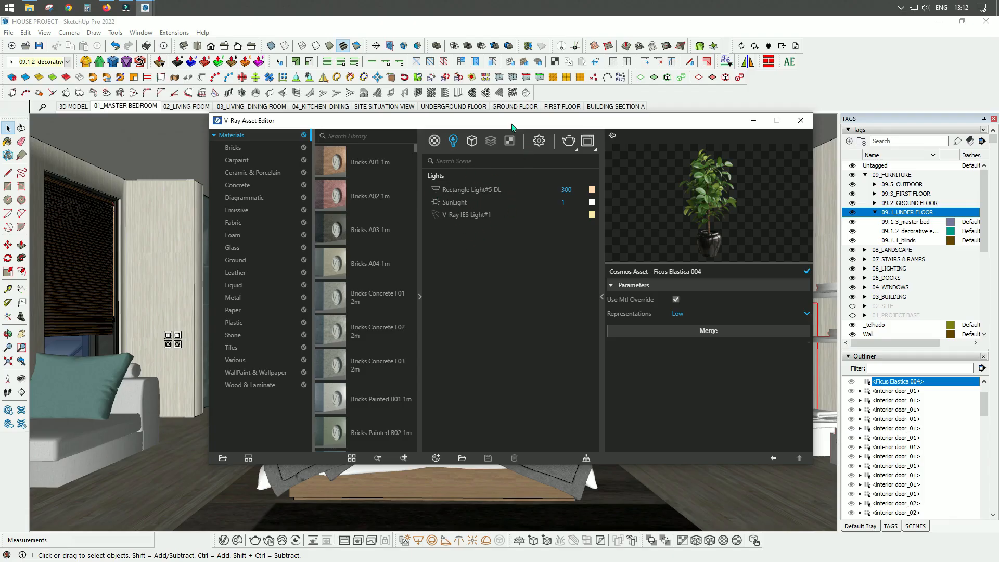
drag(512, 126, 508, 230)
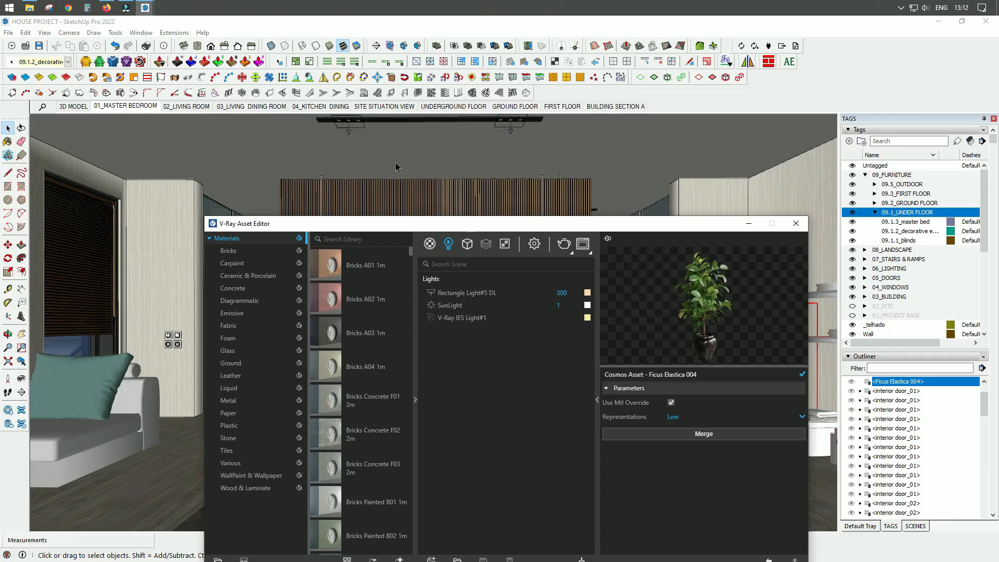
drag(617, 230, 631, 144)
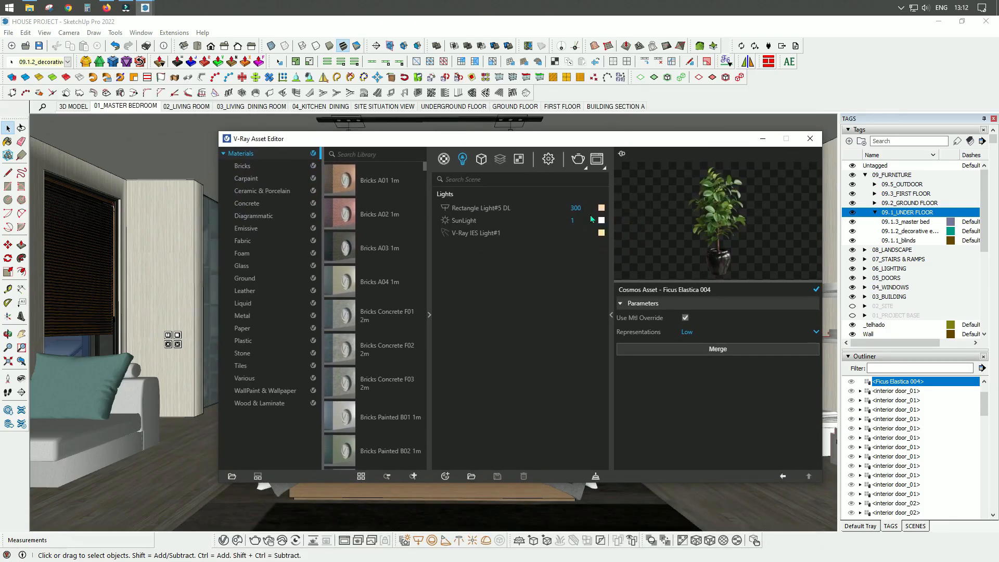